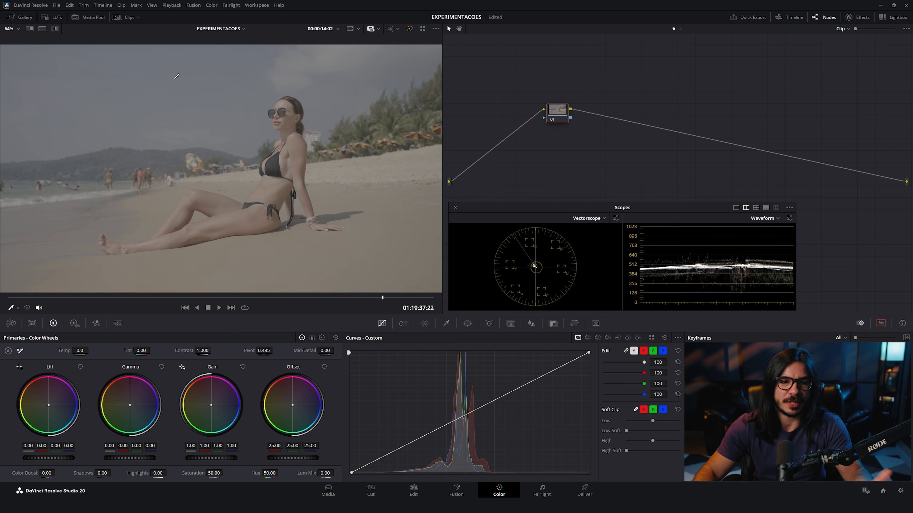
# Show the timeline's clip thumbnails and compare the flat, ungraded look of the four clips.
pyautogui.click(128, 17)
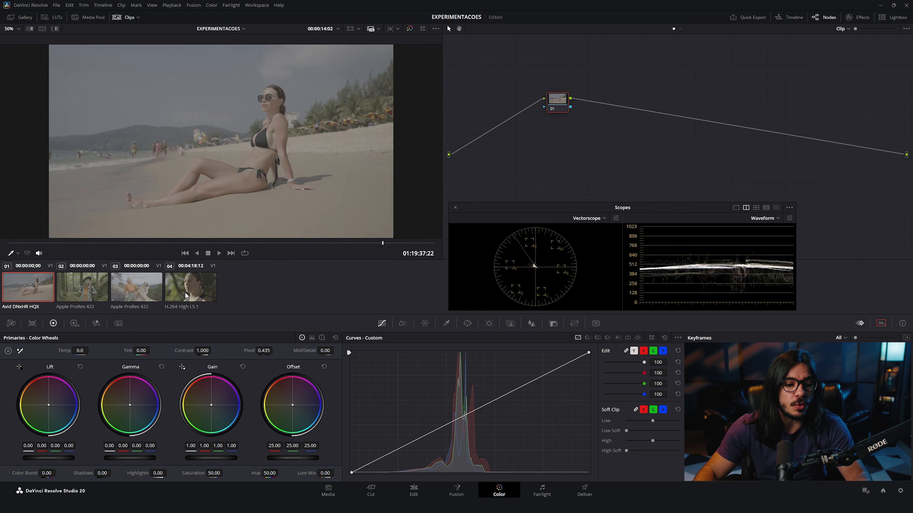
pyautogui.click(93, 289)
pyautogui.click(148, 292)
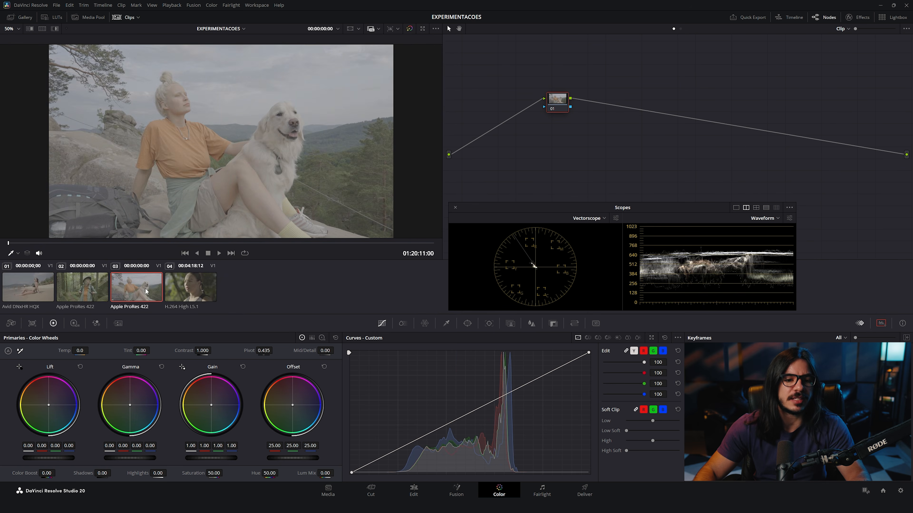
pyautogui.click(182, 295)
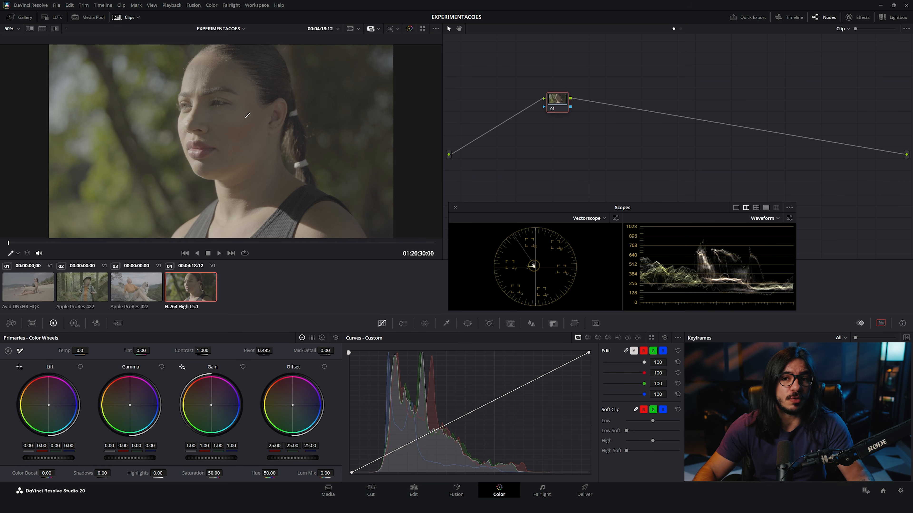
pyautogui.click(49, 280)
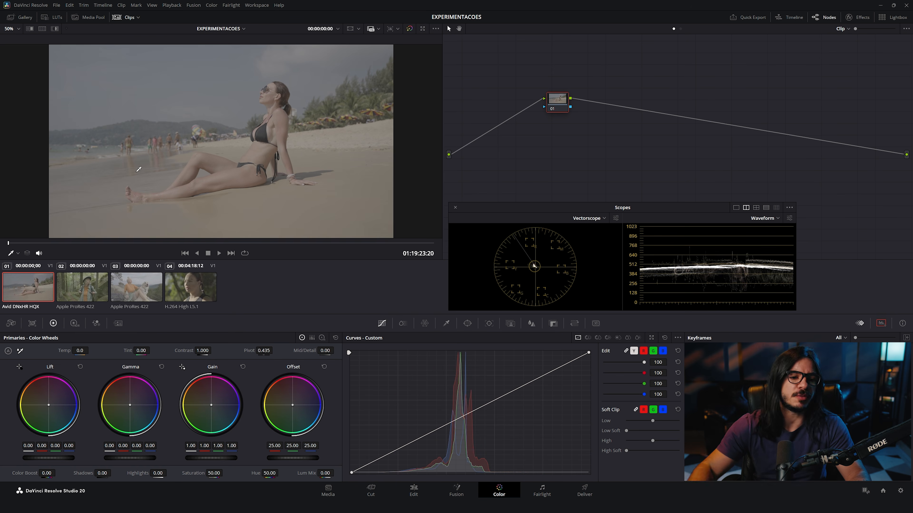
pyautogui.click(83, 287)
pyautogui.click(137, 287)
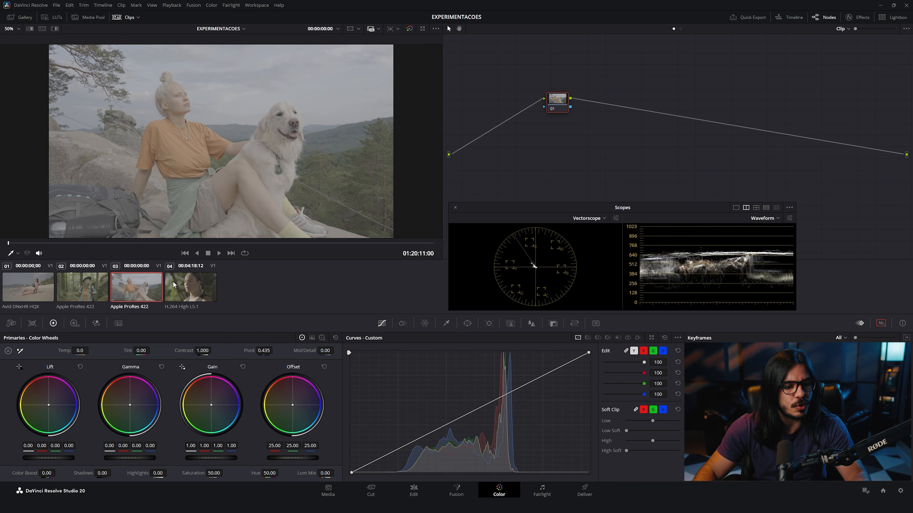
pyautogui.click(191, 284)
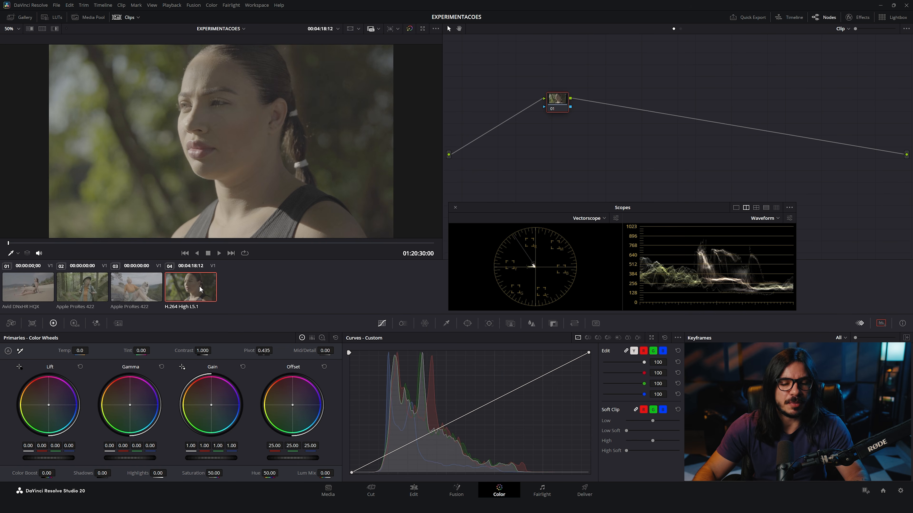
# Park the playhead at 00:00:14:15 in the first clip, the beach shot, and hide the clip thumbnails.
pyautogui.press('Home')
pyautogui.moveTo(228, 244); pyautogui.dragTo(394, 244)
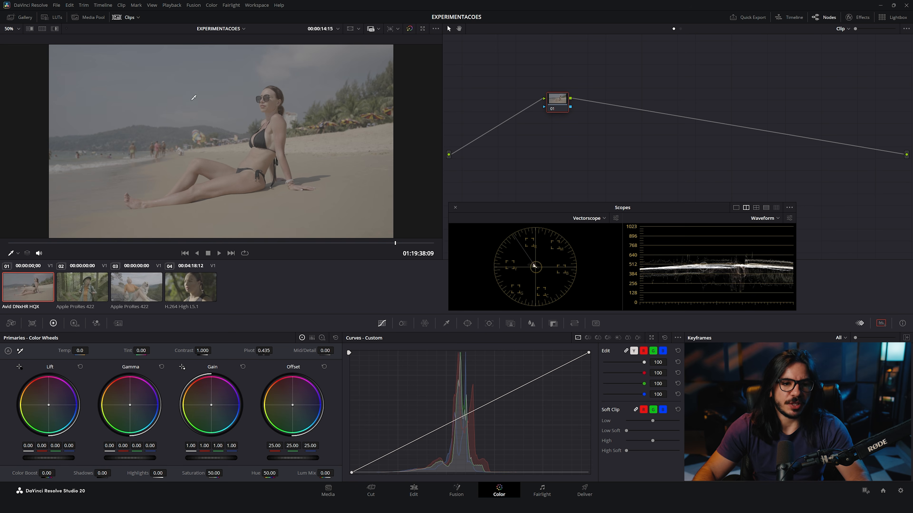
pyautogui.click(125, 17)
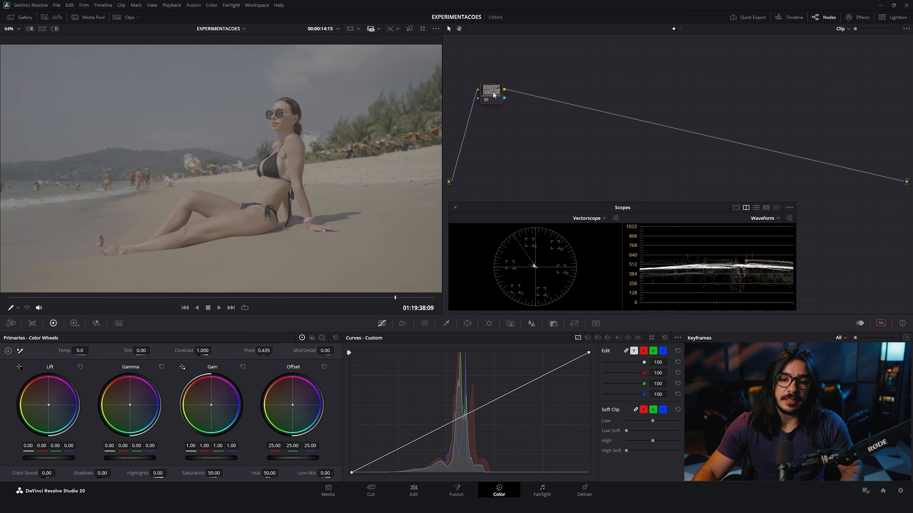
# Add six serial nodes after node 01 to build a chain of seven nodes.
pyautogui.hotkey('alt', 's')
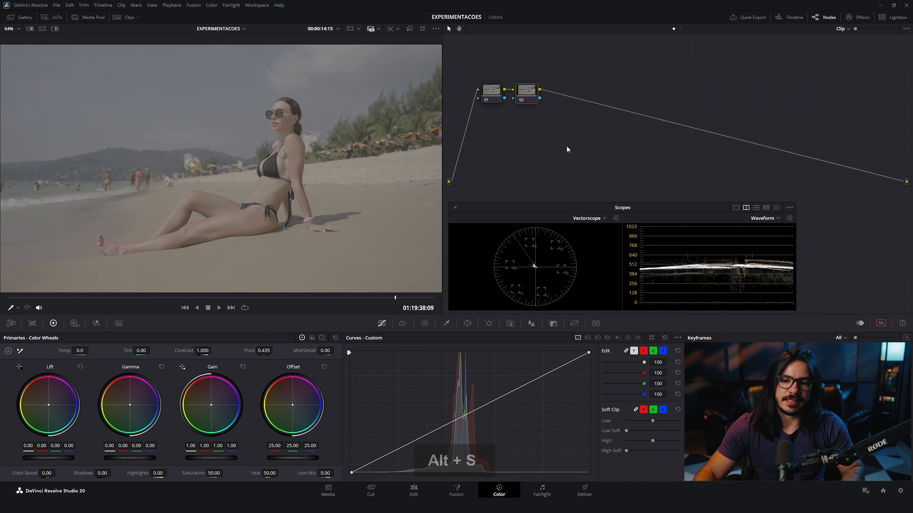
pyautogui.hotkey('alt', 's')
pyautogui.hotkey('alt', 's')
pyautogui.hotkey('alt', 's')
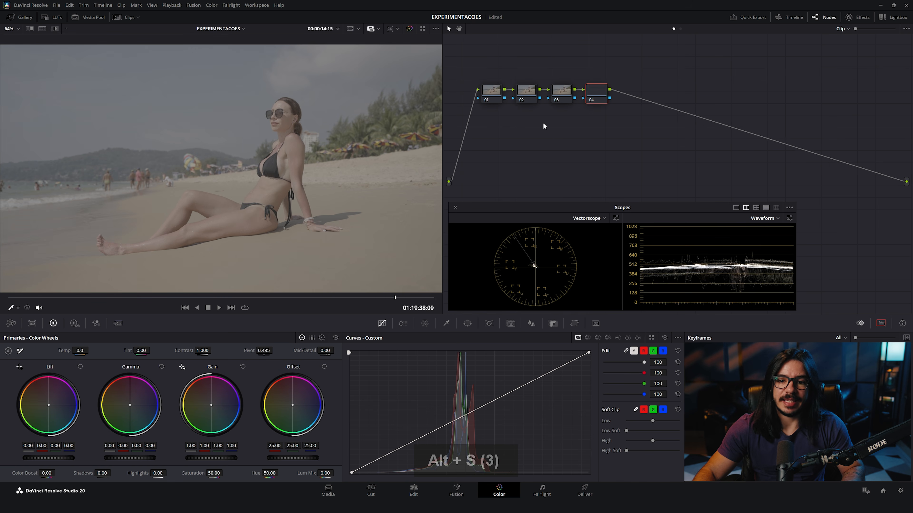
pyautogui.hotkey('alt', 's')
pyautogui.hotkey('alt', 's')
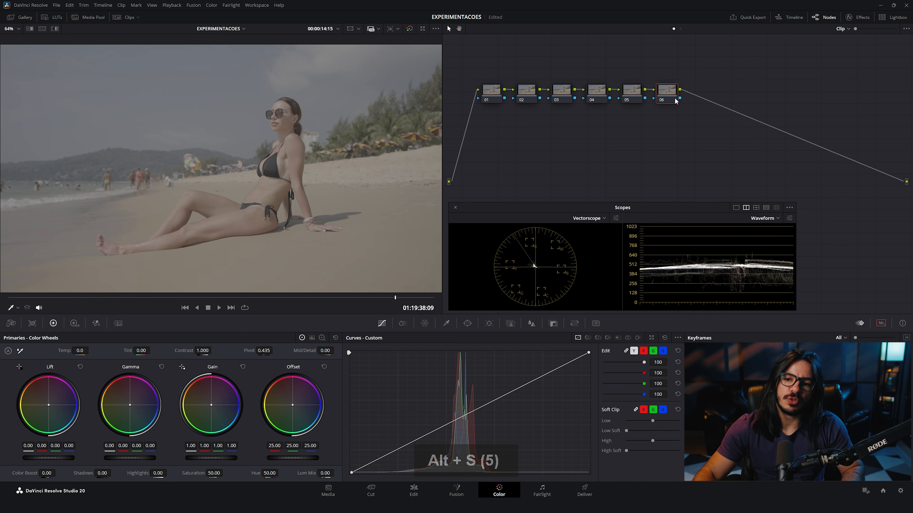
pyautogui.moveTo(735, 66); pyautogui.dragTo(472, 114)
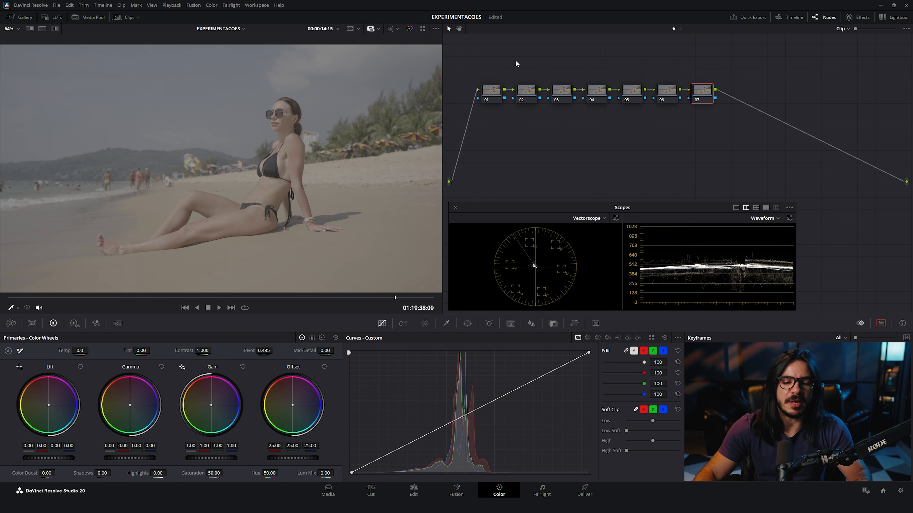
# Label node 01 as CST IN.
pyautogui.click(489, 93)
pyautogui.rightClick(491, 91)
pyautogui.click(507, 105)
pyautogui.write('C')
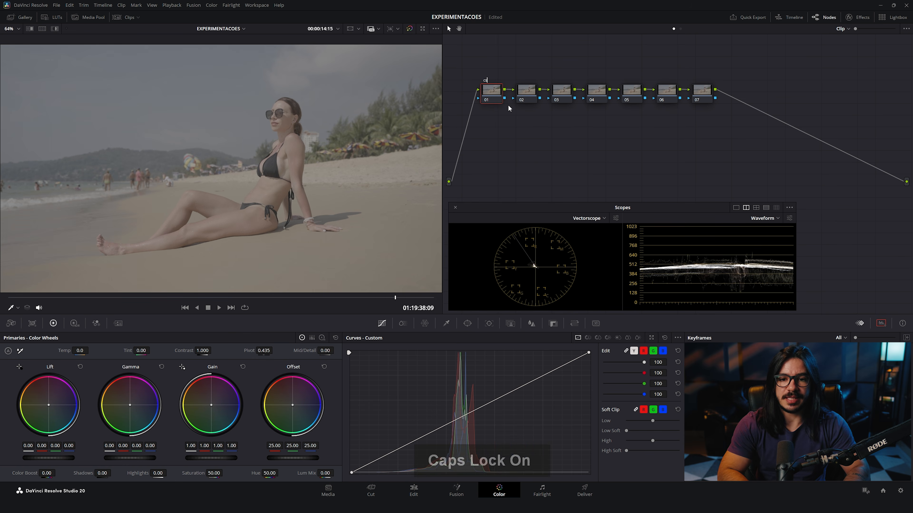
pyautogui.write('ST IN')
pyautogui.press('Return')
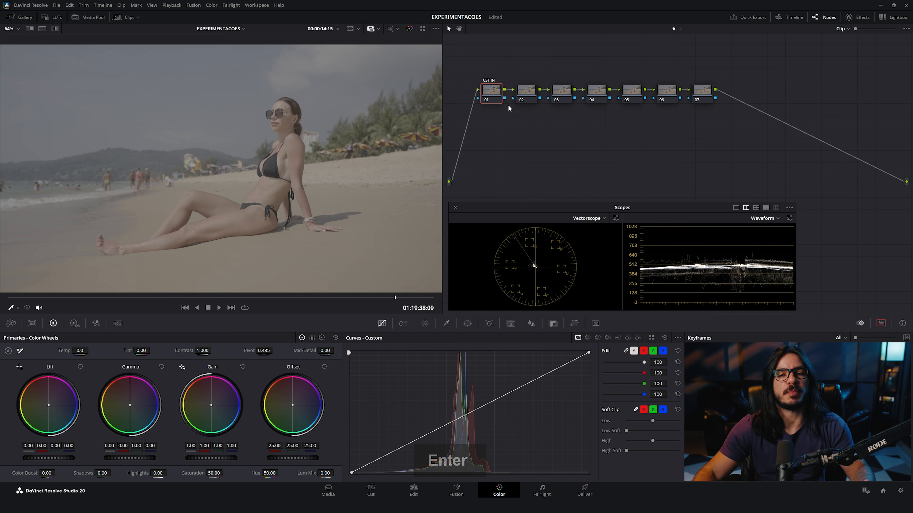
# Label node 02 as EXP.
pyautogui.click(525, 93)
pyautogui.rightClick(526, 93)
pyautogui.click(544, 103)
pyautogui.write('EXP')
pyautogui.press('Return')
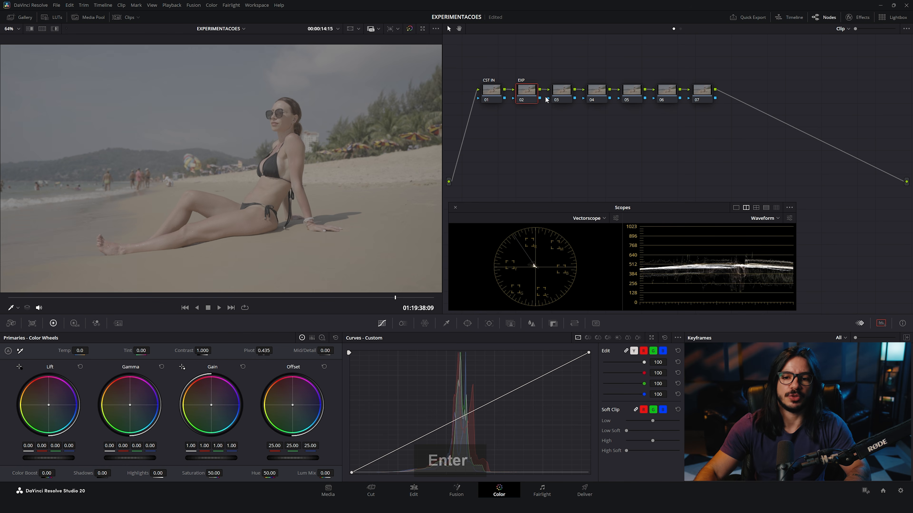
# Label node 03 as BALANCE.
pyautogui.click(563, 92)
pyautogui.rightClick(562, 92)
pyautogui.click(582, 102)
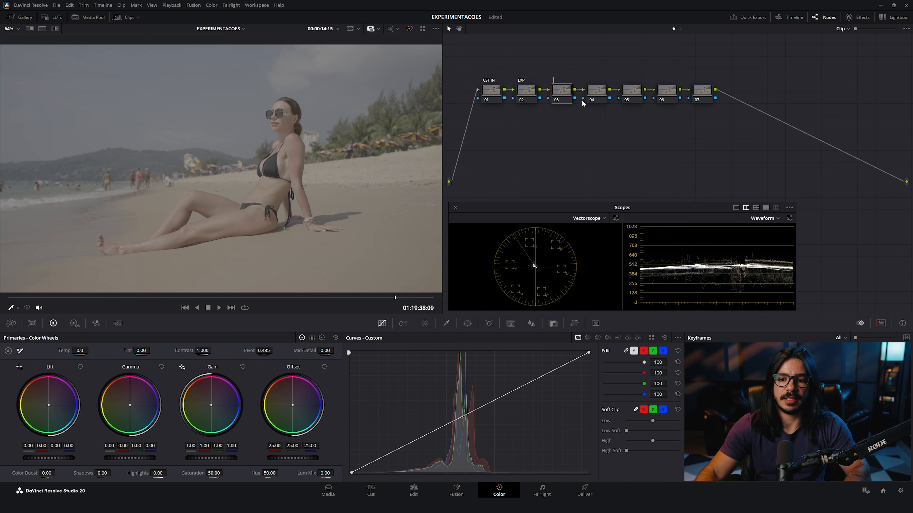
pyautogui.write('BALANCE')
pyautogui.press('Return')
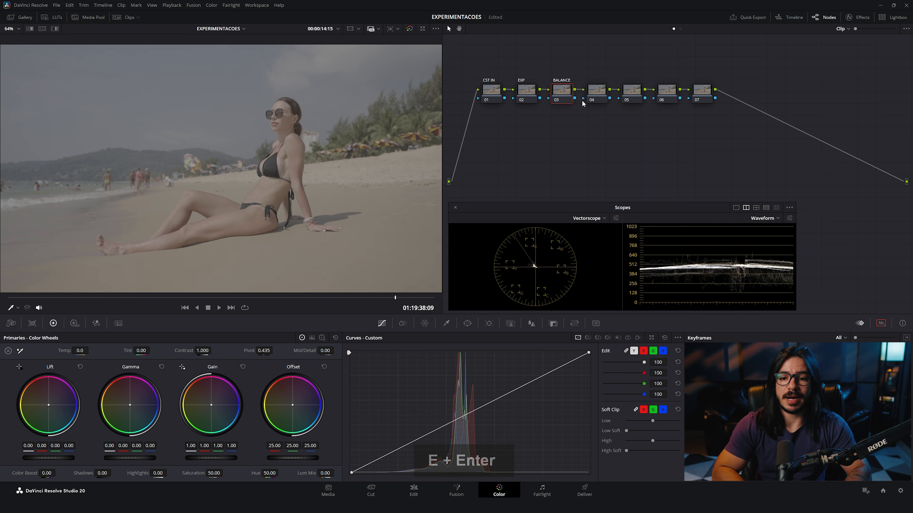
# Label node 04 as SAT.
pyautogui.click(598, 95)
pyautogui.rightClick(597, 96)
pyautogui.click(608, 106)
pyautogui.write('SAT')
pyautogui.press('Return')
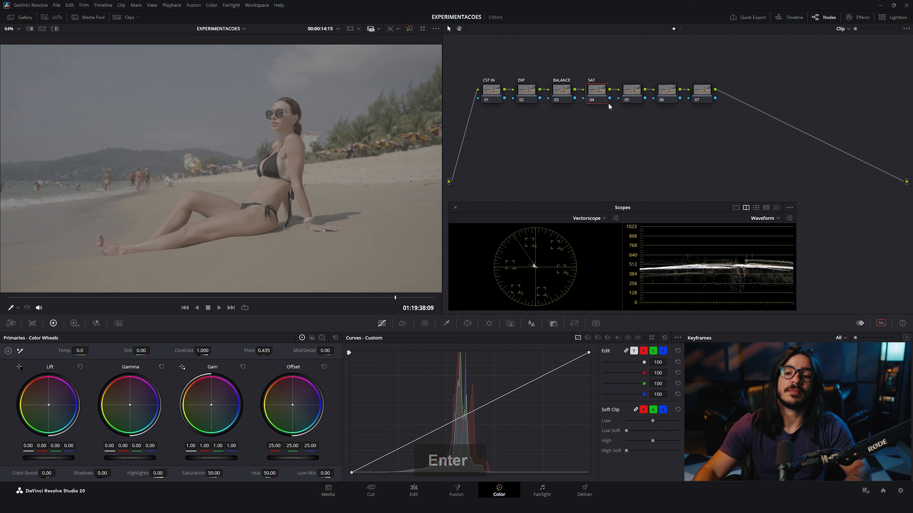
# Label node 05 as CURVA.
pyautogui.click(630, 94)
pyautogui.rightClick(630, 94)
pyautogui.click(646, 103)
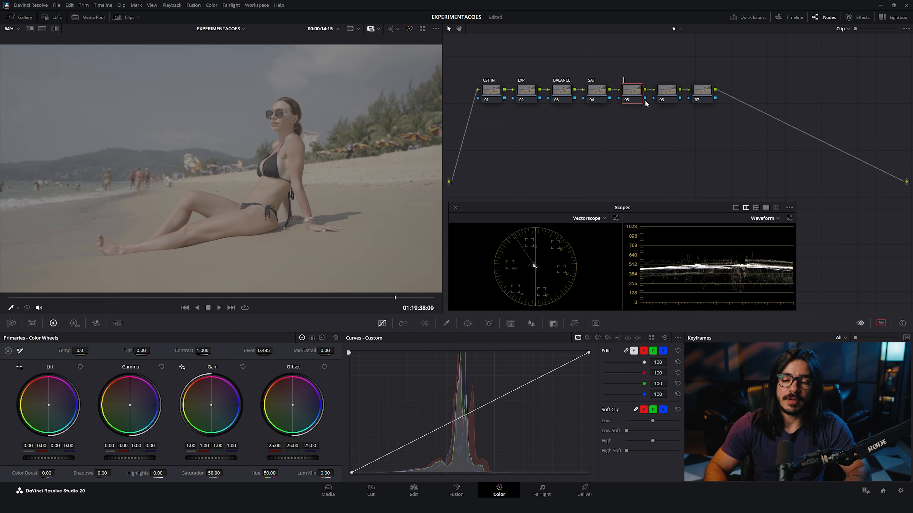
pyautogui.write('CURVA')
pyautogui.press('Return')
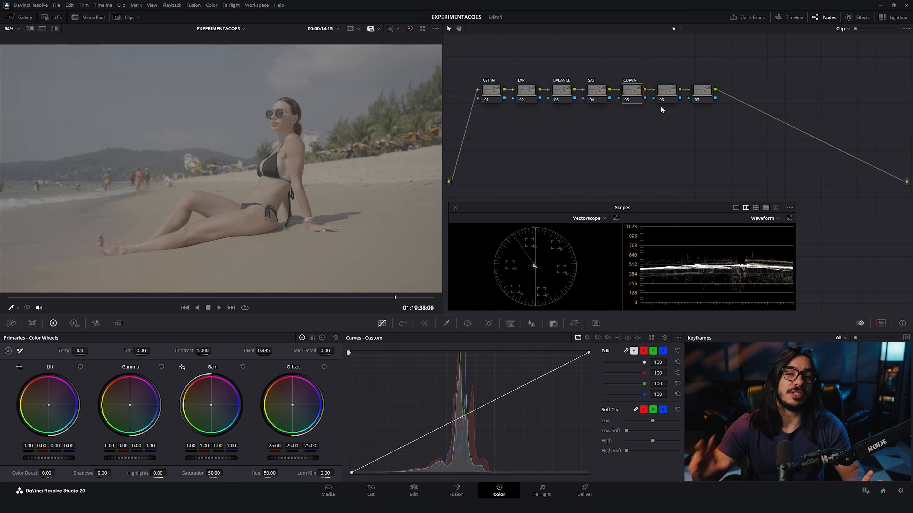
# Label node 06 as CST OUT.
pyautogui.click(667, 91)
pyautogui.rightClick(667, 90)
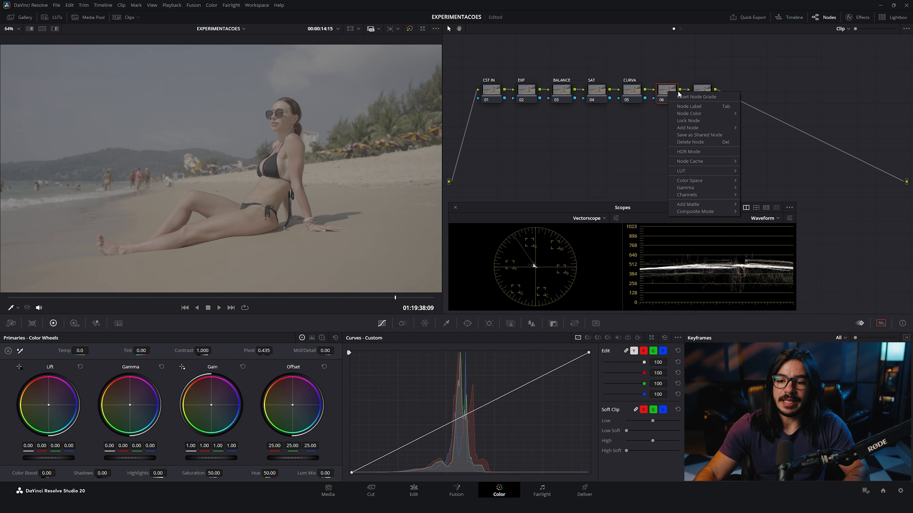
pyautogui.click(694, 108)
pyautogui.write('CST OUT')
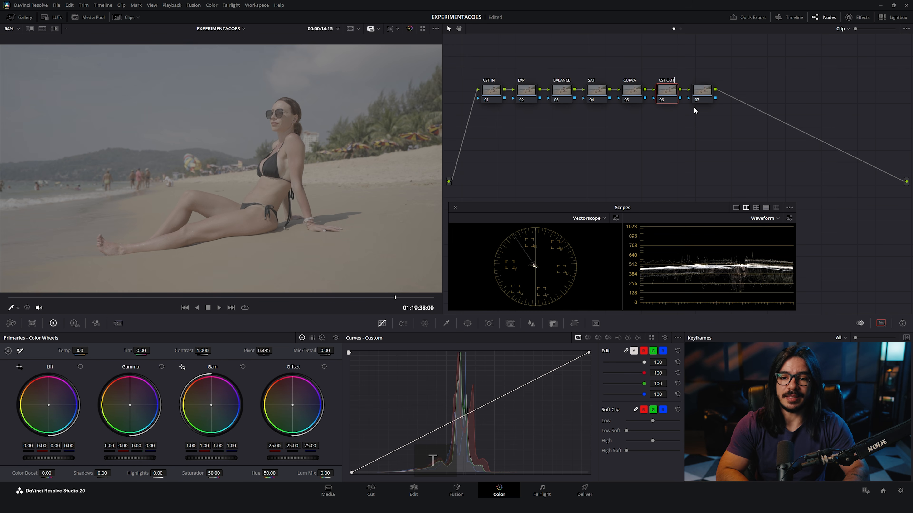
pyautogui.press('Return')
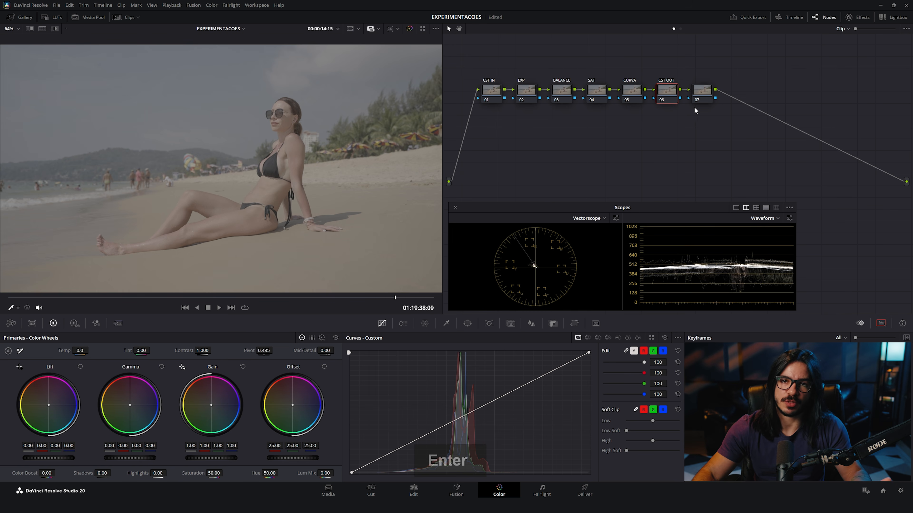
# Label node 07 as TEMPERO.
pyautogui.click(701, 89)
pyautogui.rightClick(701, 88)
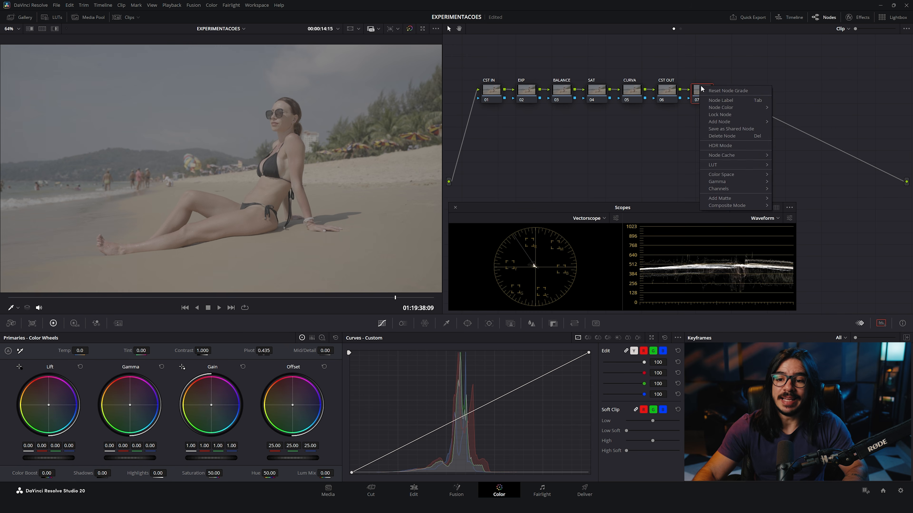
pyautogui.click(714, 100)
pyautogui.write('TEME')
pyautogui.press('BackSpace')
pyautogui.write('PERO')
pyautogui.press('Return')
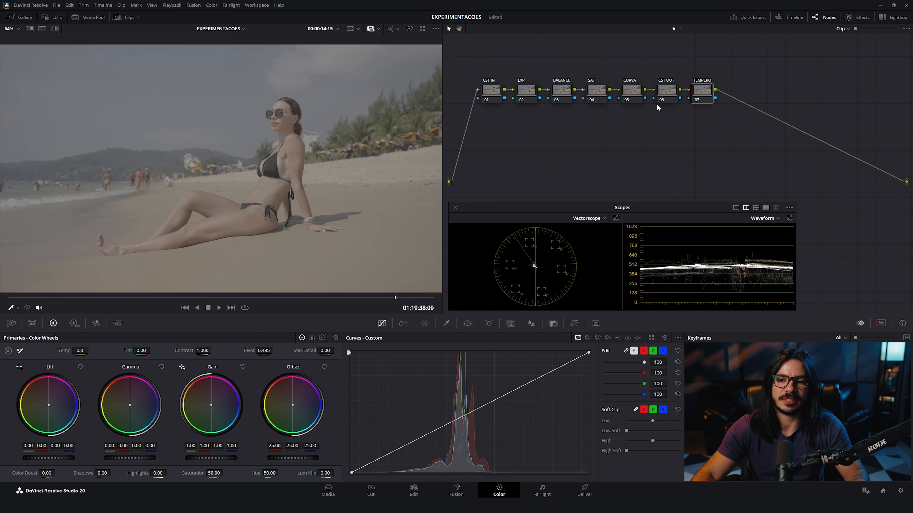
pyautogui.click(666, 97)
pyautogui.moveTo(669, 60); pyautogui.dragTo(468, 122)
pyautogui.click(583, 114)
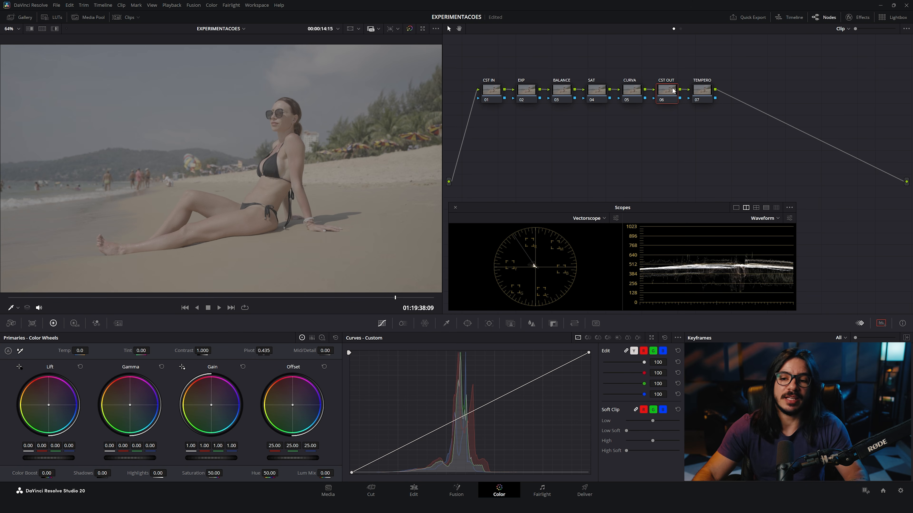
pyautogui.click(495, 92)
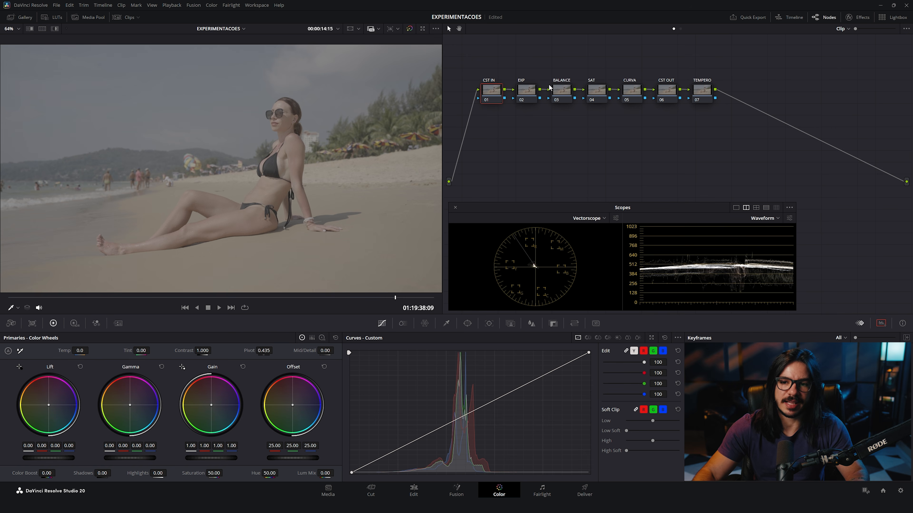
pyautogui.click(668, 88)
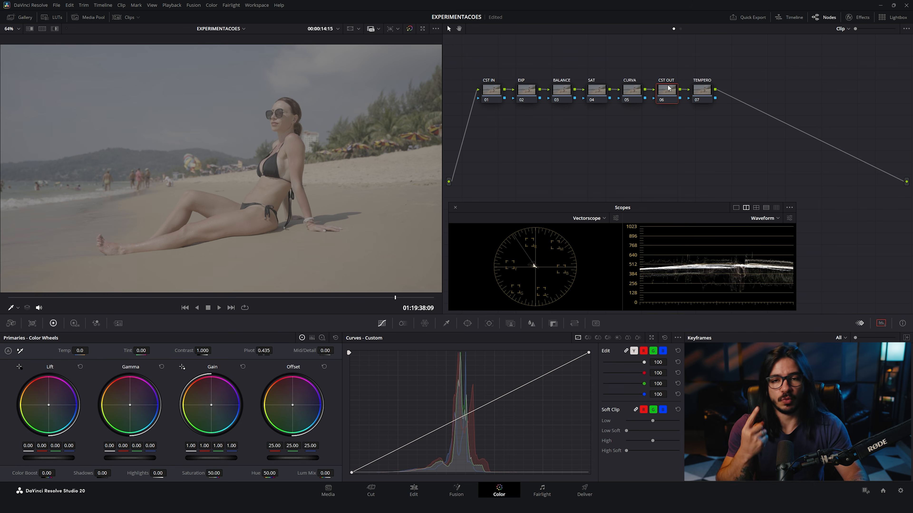
pyautogui.moveTo(636, 68); pyautogui.dragTo(523, 115)
pyautogui.click(539, 121)
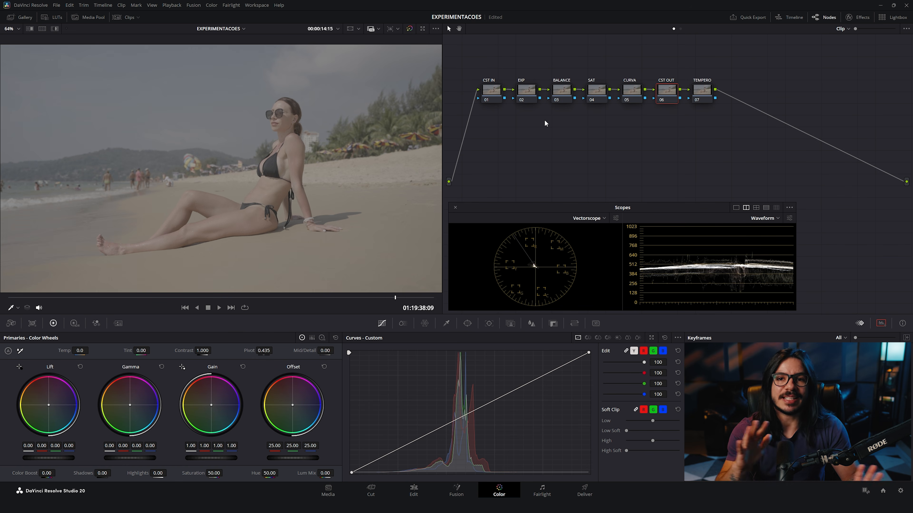
pyautogui.click(706, 91)
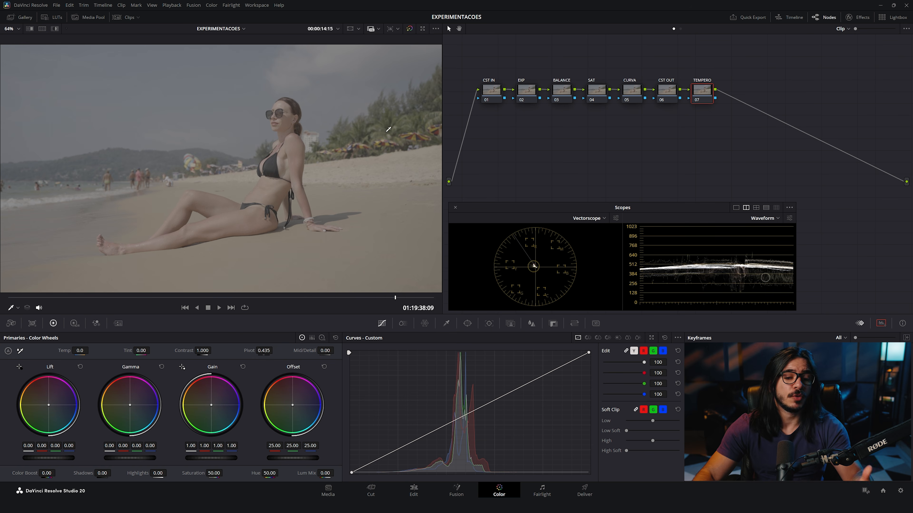
# Try a quick grade on the CST IN node with contrast 1.580 and saturation 60.20.
pyautogui.click(489, 93)
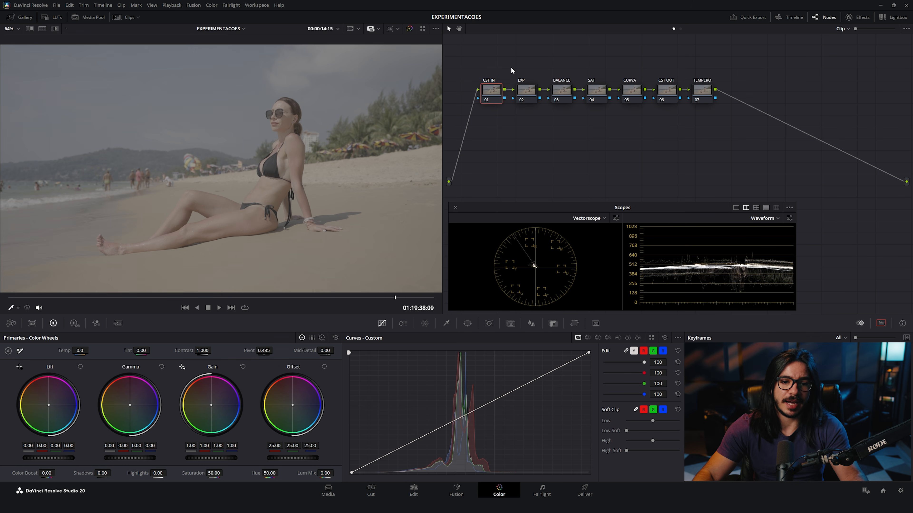
pyautogui.moveTo(202, 351); pyautogui.dragTo(254, 350)
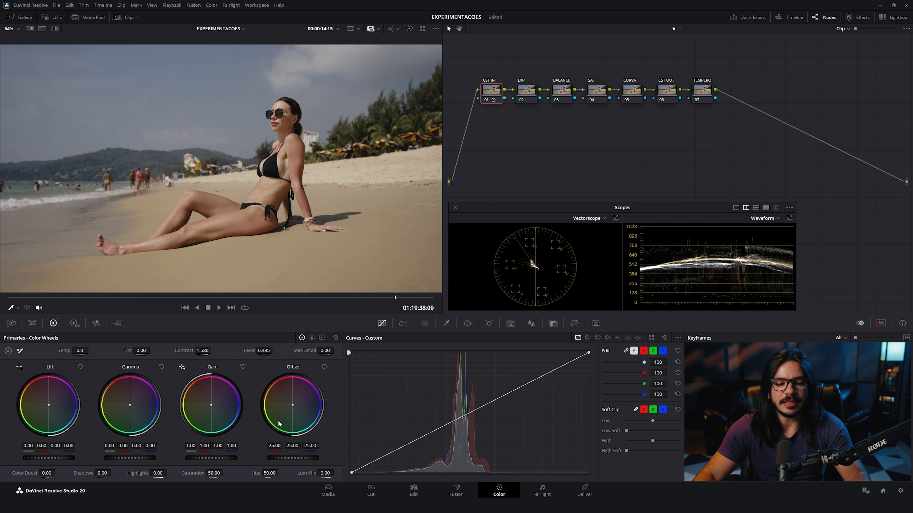
pyautogui.moveTo(218, 471); pyautogui.dragTo(219, 473)
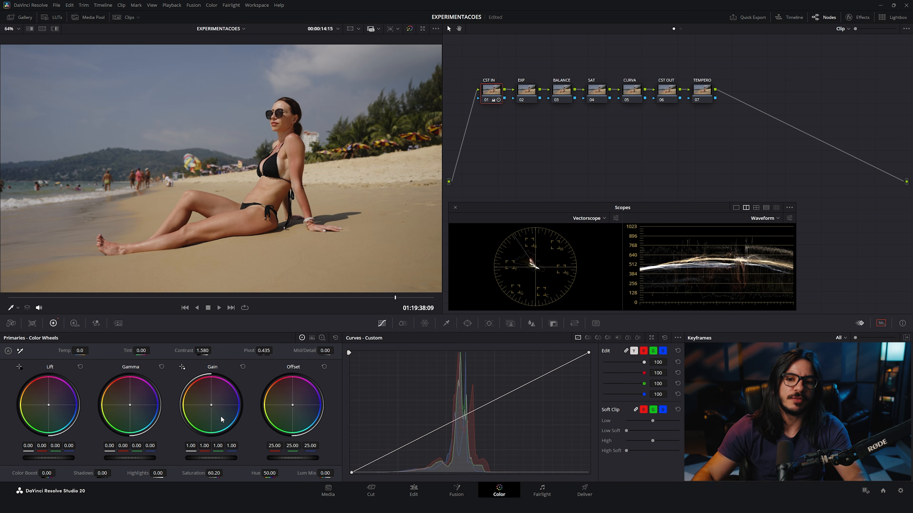
# Reset the trial grade on the CST IN node.
pyautogui.rightClick(493, 90)
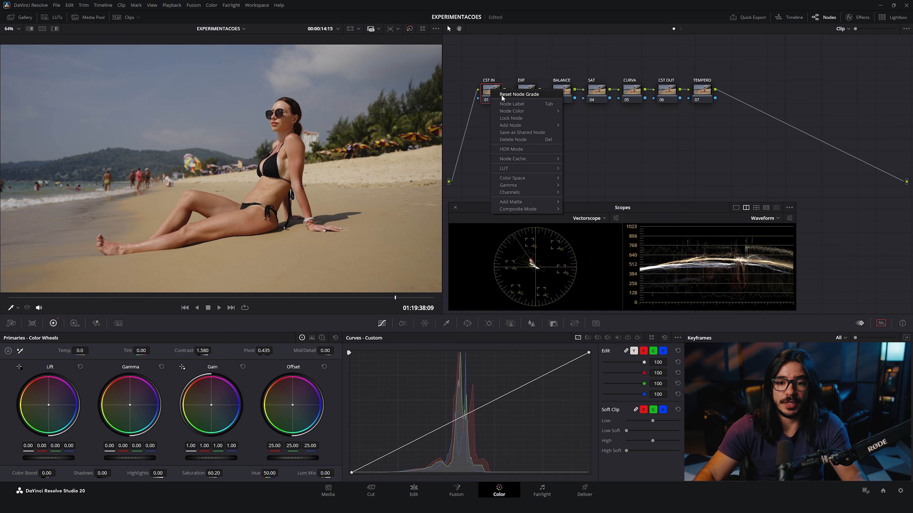
pyautogui.click(499, 94)
pyautogui.moveTo(496, 92); pyautogui.dragTo(494, 94)
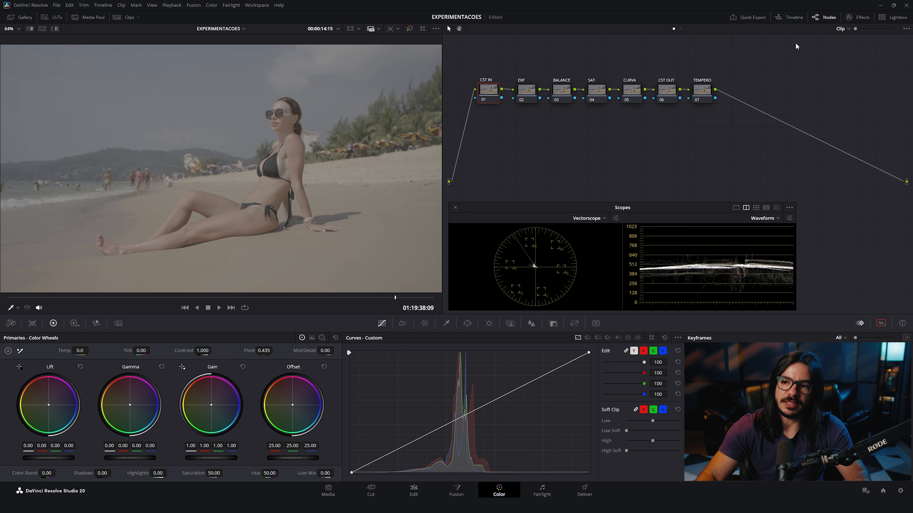
# Add a Color Space Transform effect to the CST IN node, moving the scopes window clear of the effects list.
pyautogui.click(858, 18)
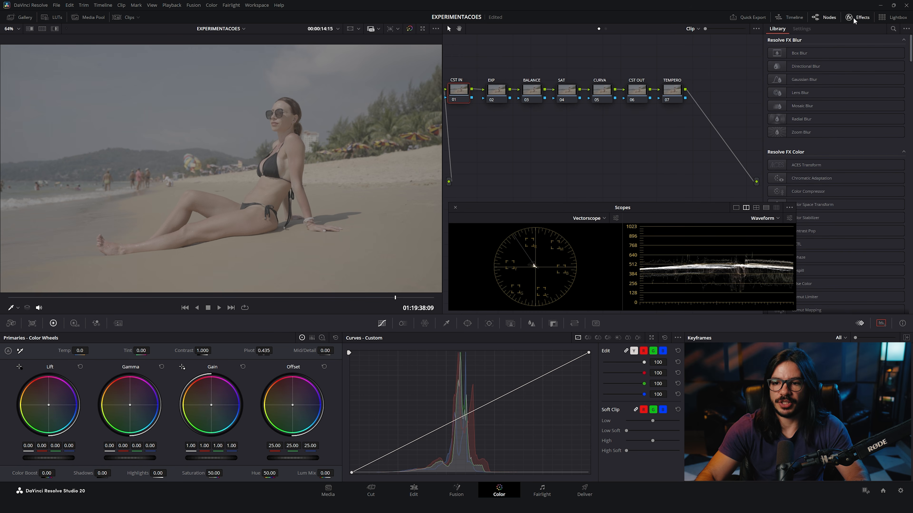
pyautogui.moveTo(694, 212); pyautogui.dragTo(670, 211)
pyautogui.moveTo(788, 204); pyautogui.dragTo(465, 92)
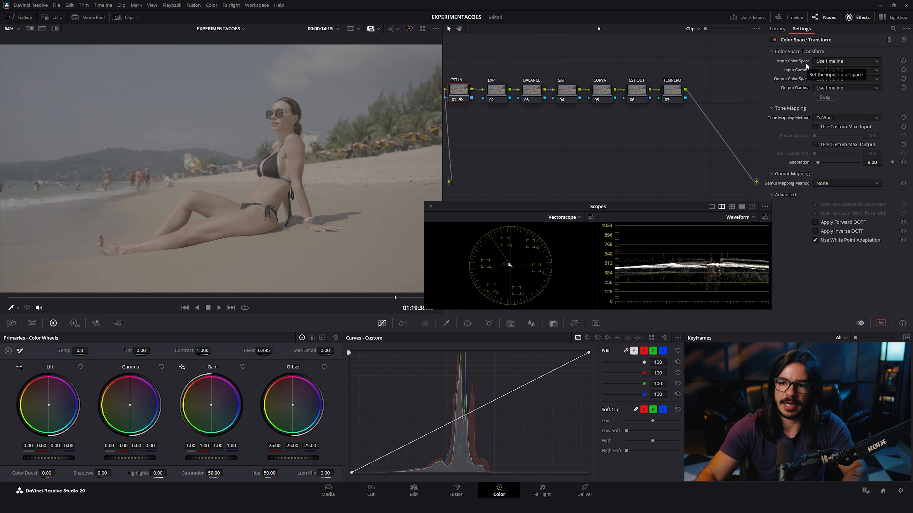
# Set the CST IN transform's input color space to Sony S-Gamut3.Cine and its input gamma to Sony S-Log3.
pyautogui.click(840, 60)
pyautogui.press('s')
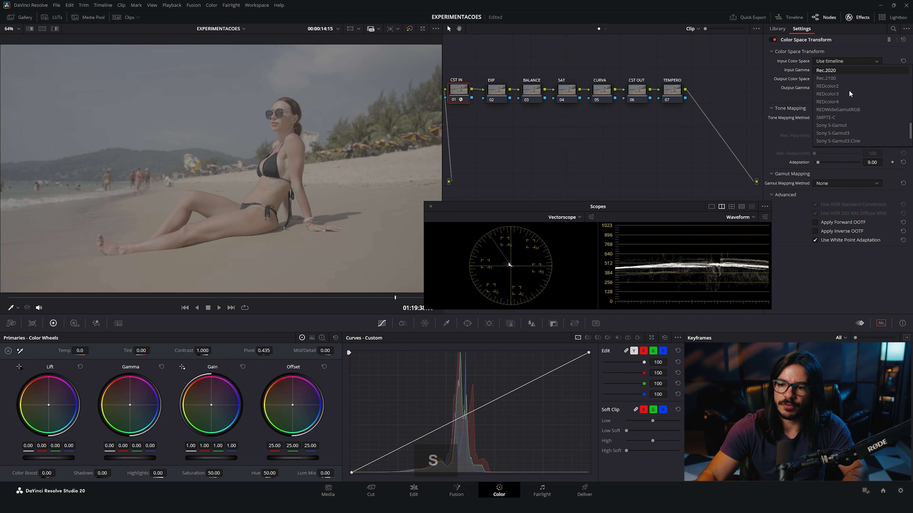
pyautogui.click(852, 117)
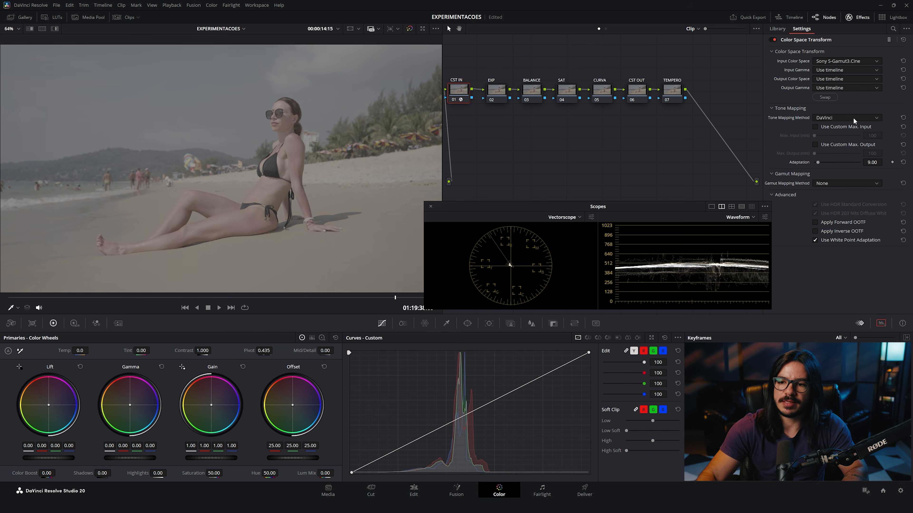
pyautogui.click(820, 71)
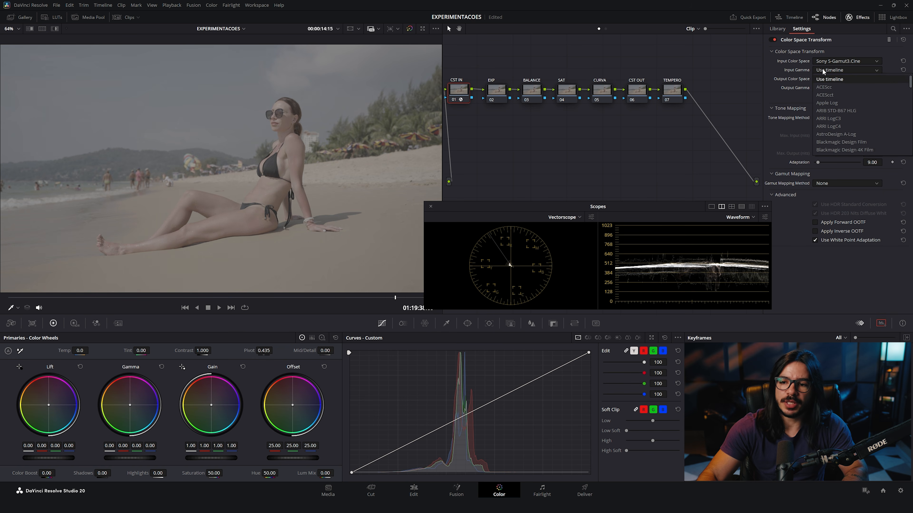
pyautogui.press('s')
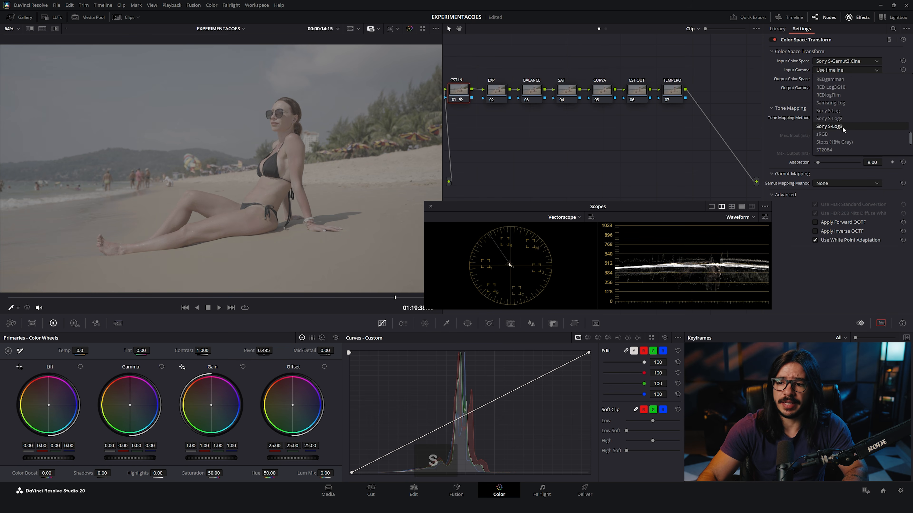
pyautogui.click(842, 125)
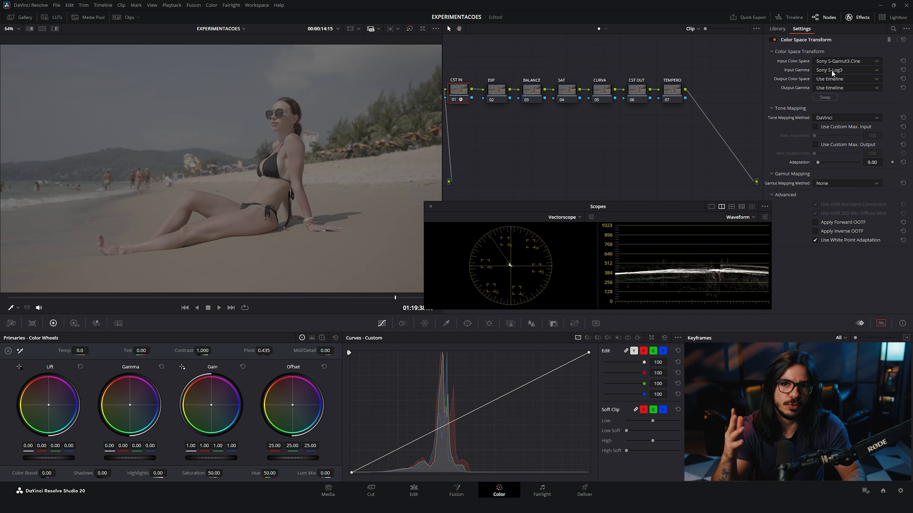
# Look through the input gamma options for other cameras' log formats on the CST IN node, keeping the current choice.
pyautogui.click(830, 69)
pyautogui.scroll(10, 841, 108)
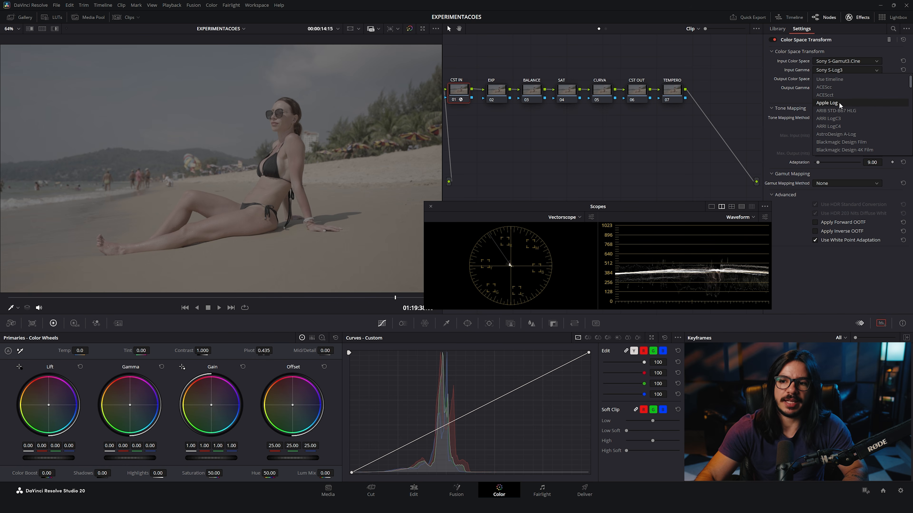
pyautogui.scroll(-4, 841, 103)
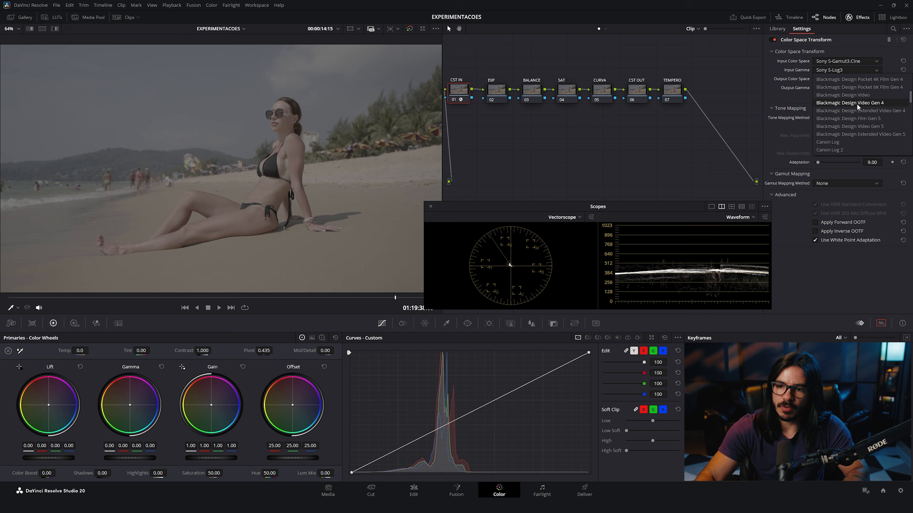
pyautogui.scroll(-3, 864, 96)
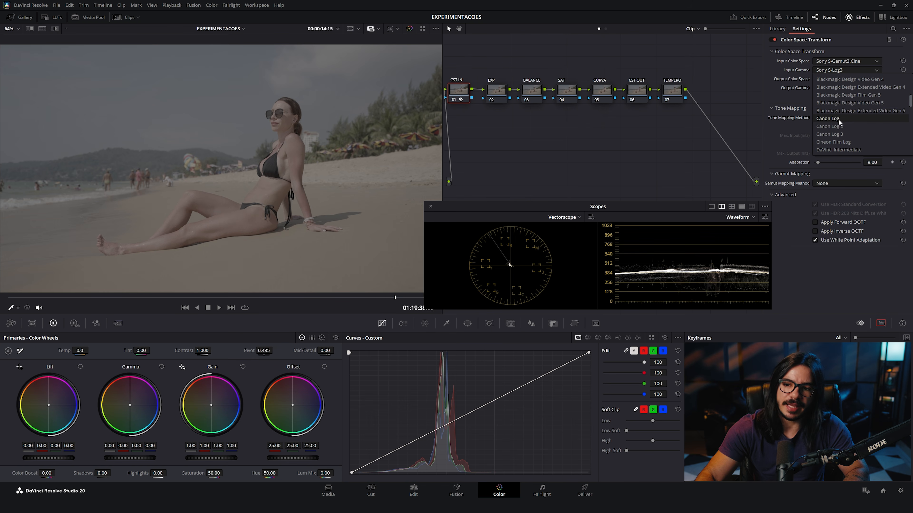
pyautogui.scroll(-6, 848, 119)
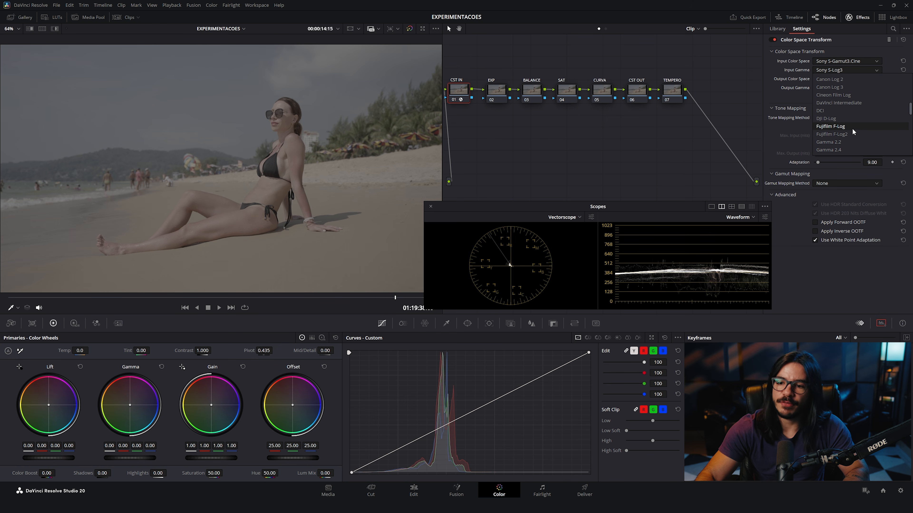
pyautogui.click(776, 71)
pyautogui.click(838, 69)
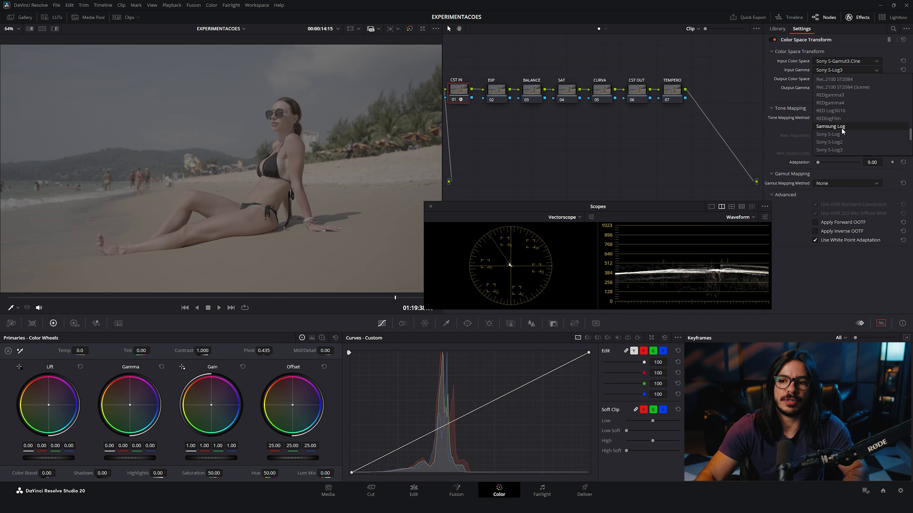
pyautogui.click(781, 98)
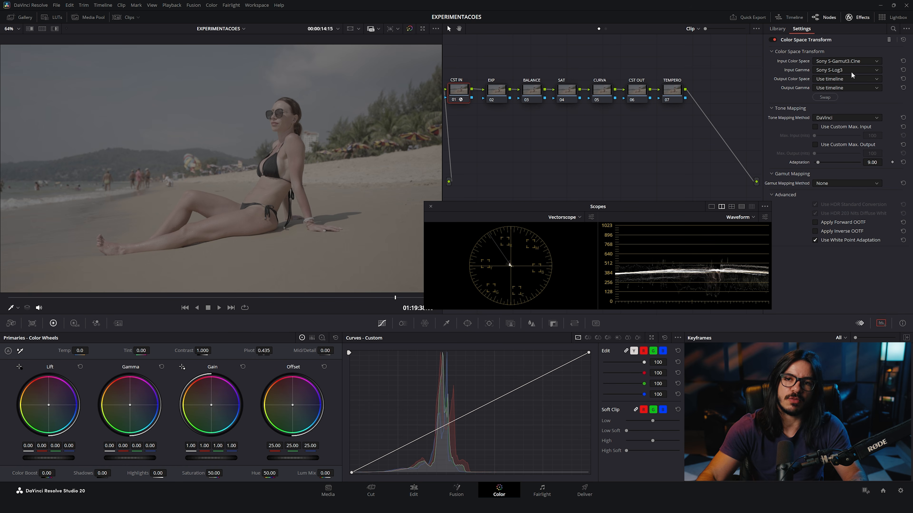
# Set the CST IN transform's output color space to DaVinci Wide Gamut and its output gamma to DaVinci Intermediate.
pyautogui.click(839, 79)
pyautogui.press('d')
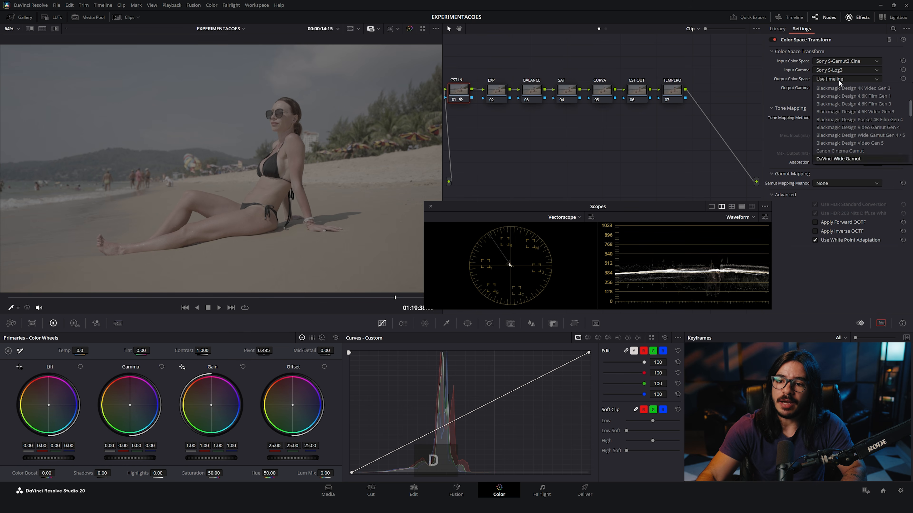
pyautogui.click(834, 101)
pyautogui.click(848, 87)
pyautogui.press('d')
pyautogui.click(854, 168)
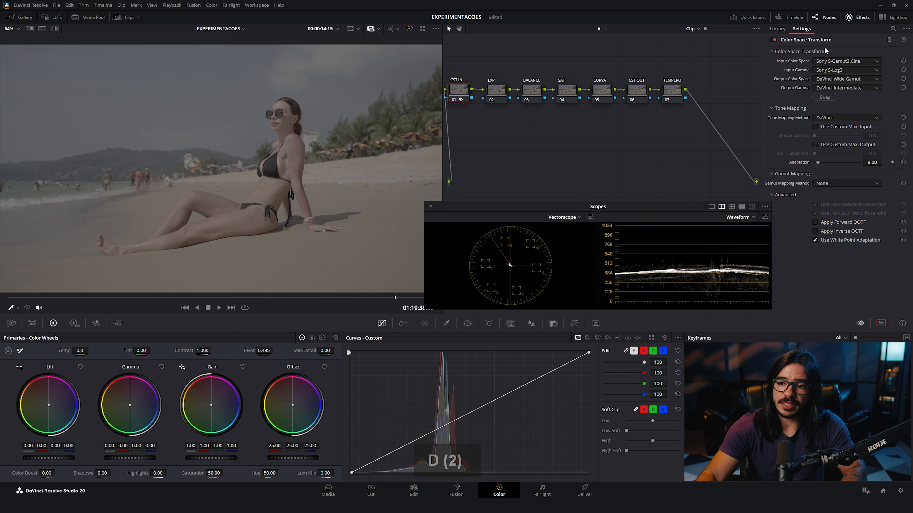
pyautogui.moveTo(613, 66); pyautogui.dragTo(512, 111)
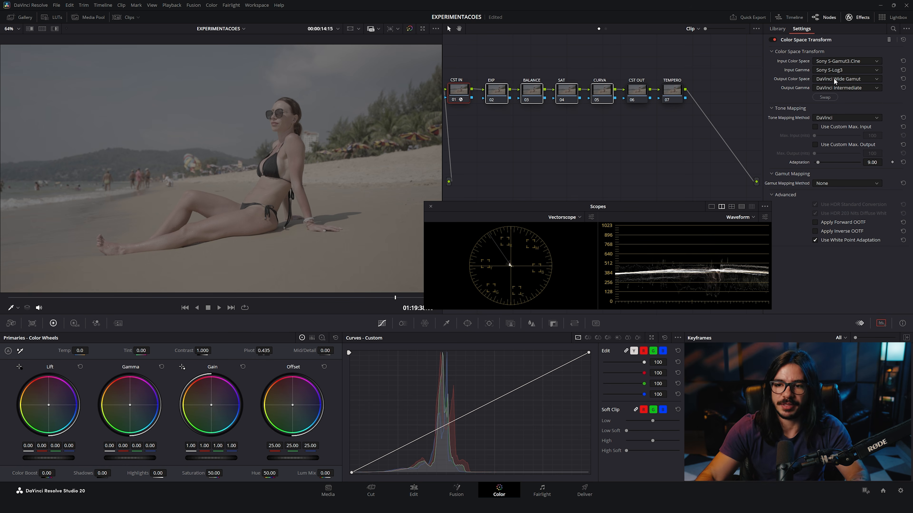
# Add a Color Space Transform effect to the CST OUT node.
pyautogui.click(636, 90)
pyautogui.click(777, 29)
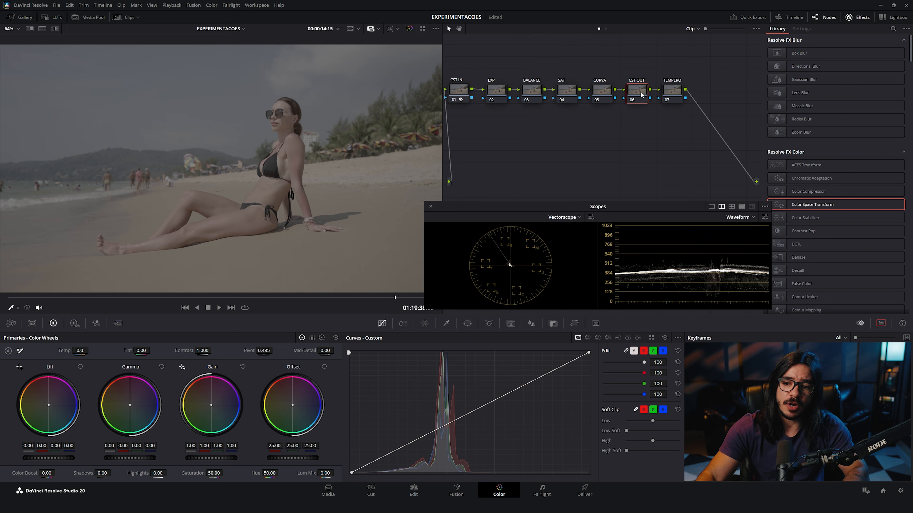
pyautogui.moveTo(781, 206); pyautogui.dragTo(638, 92)
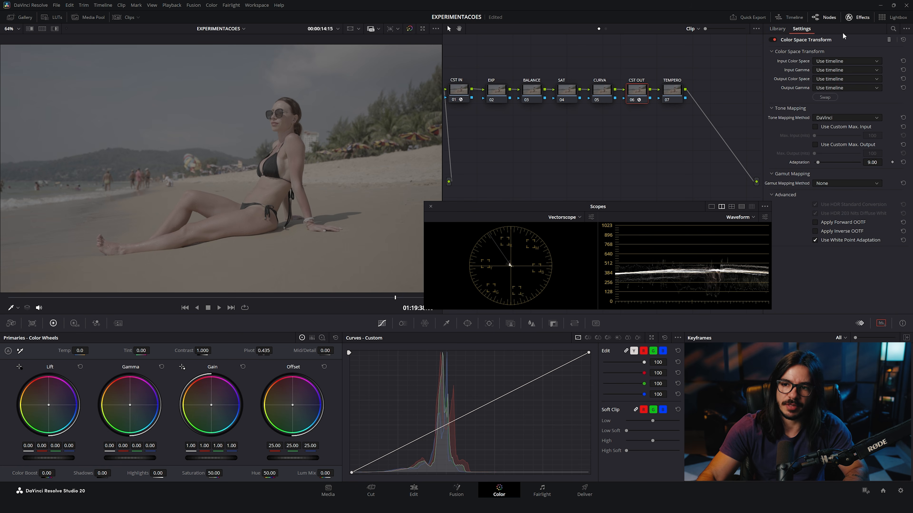
# Set the CST OUT transform's input color space to DaVinci Wide Gamut and its input gamma to DaVinci Intermediate.
pyautogui.click(833, 61)
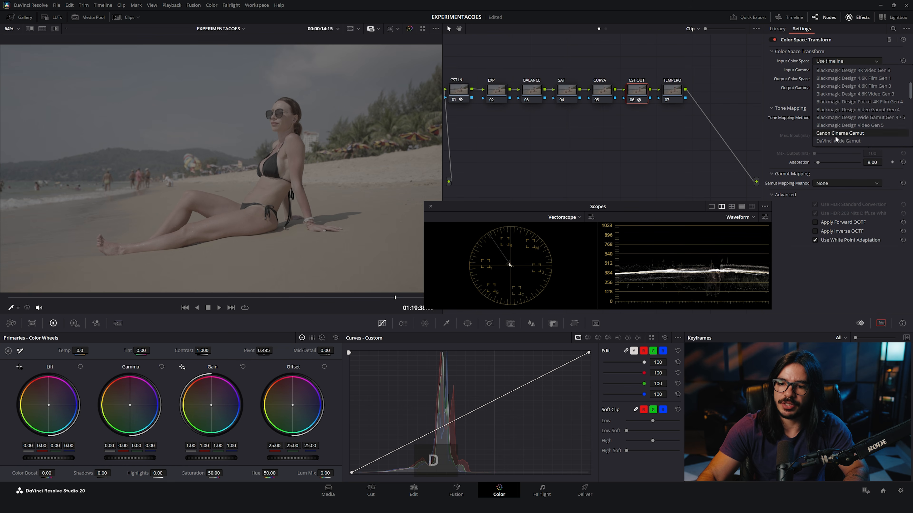
pyautogui.click(835, 135)
pyautogui.click(846, 69)
pyautogui.press('d')
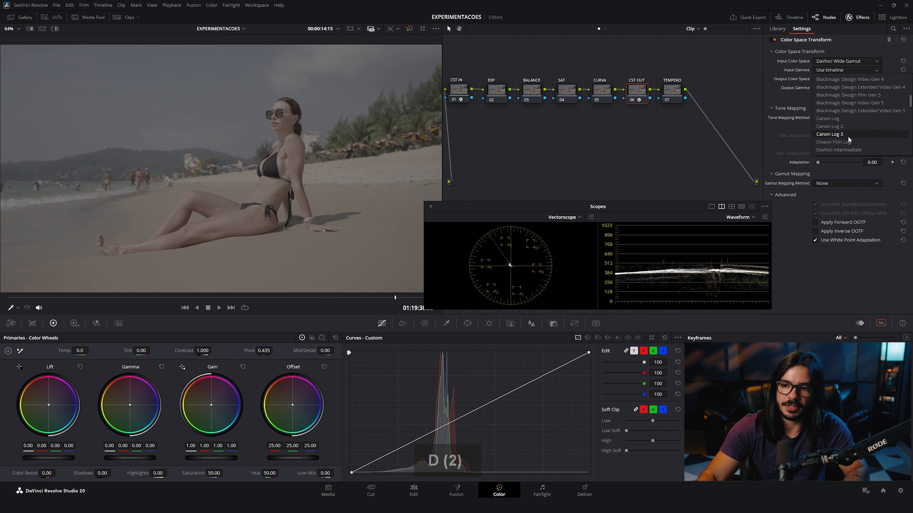
pyautogui.click(841, 147)
# Set the CST OUT transform's output color space to Rec.709 and output gamma to Gamma 2.4, and close the effects library.
pyautogui.click(845, 78)
pyautogui.press('r')
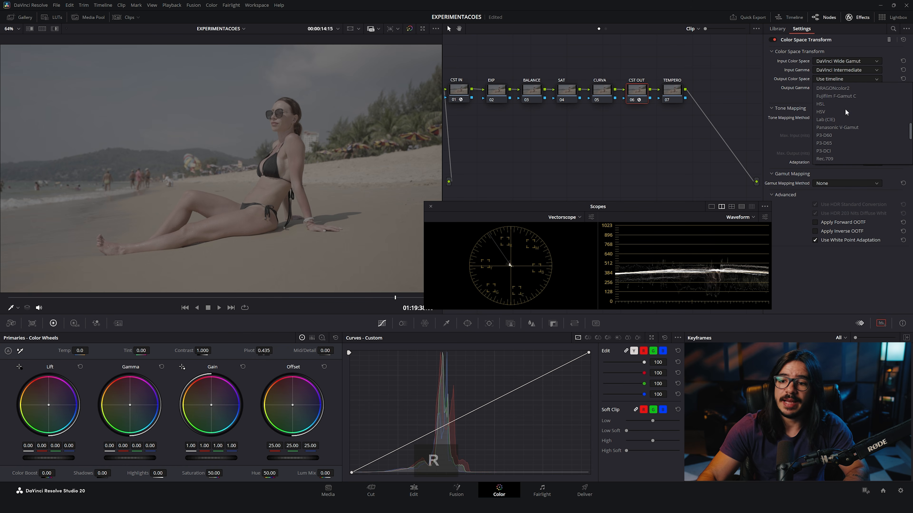
pyautogui.click(826, 160)
pyautogui.click(845, 88)
pyautogui.press('g')
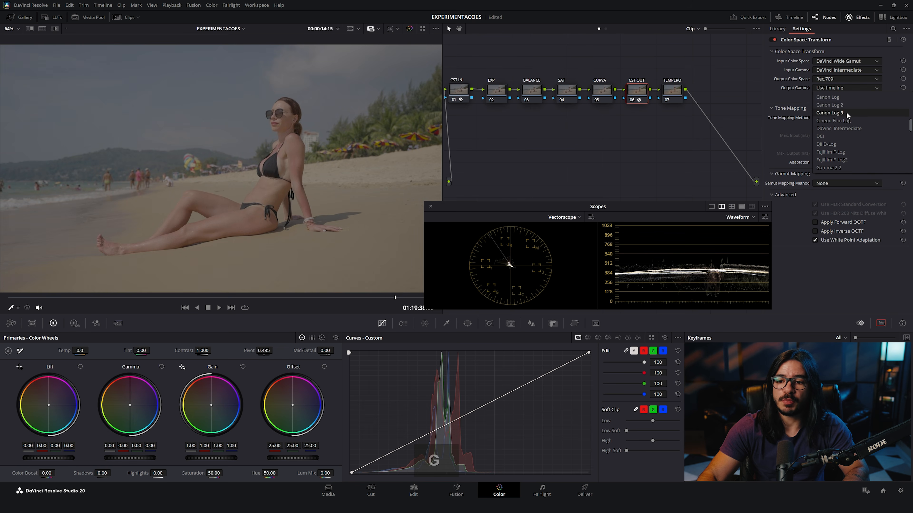
pyautogui.click(839, 152)
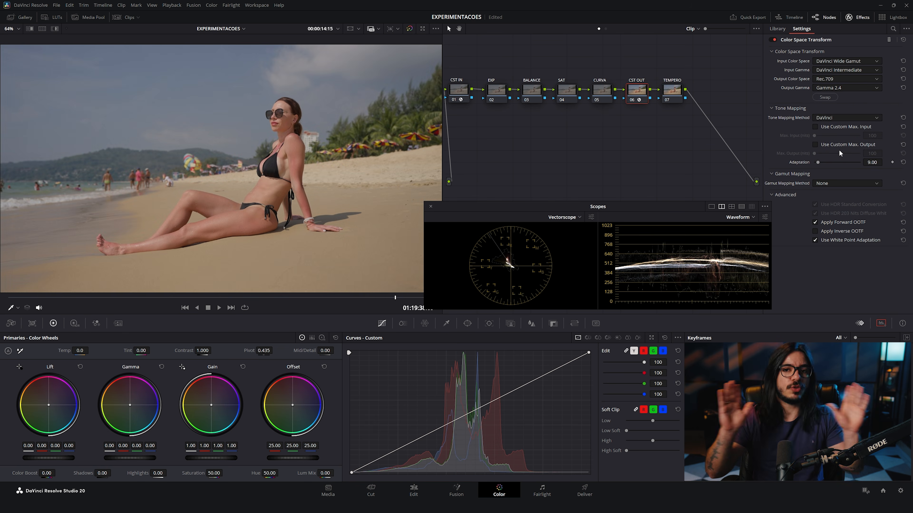
pyautogui.click(860, 18)
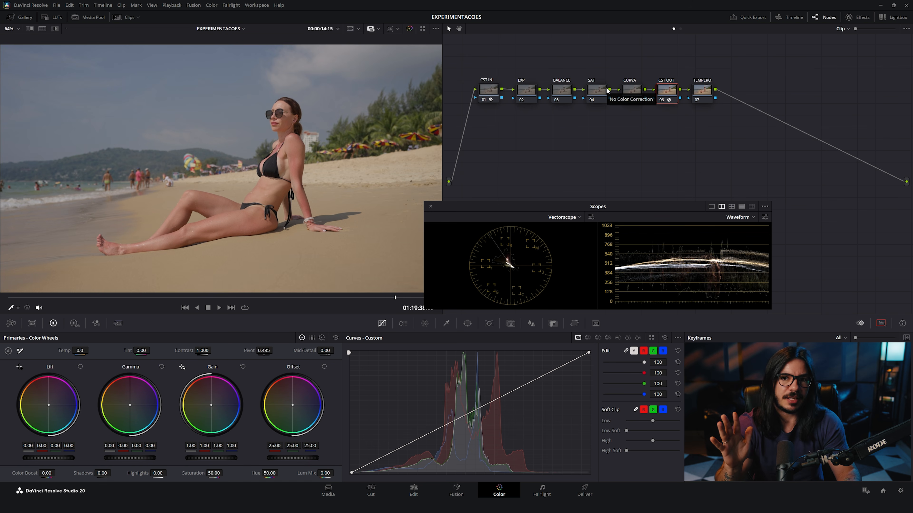
# Save the project and apply the FUJI_CLASSICO LUT from the LUTs_COLOR_PRO folder to the TEMPERO node.
pyautogui.click(633, 91)
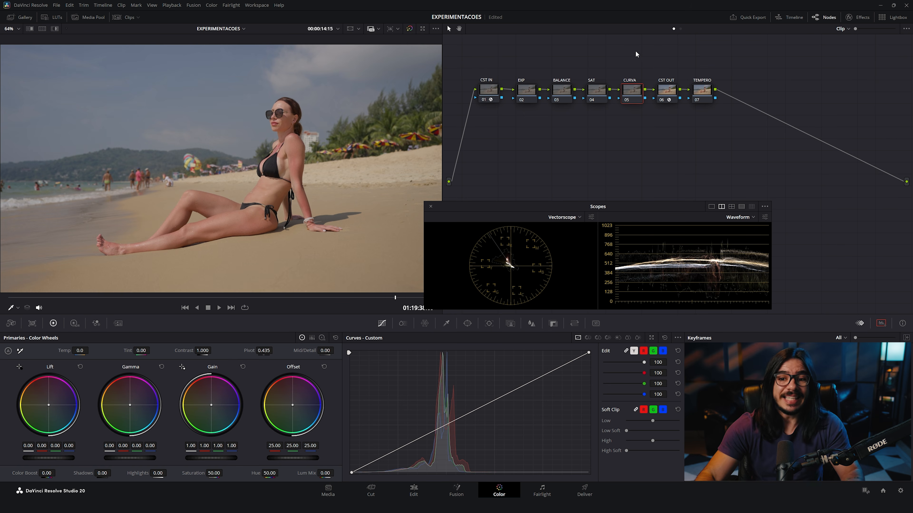
pyautogui.click(701, 91)
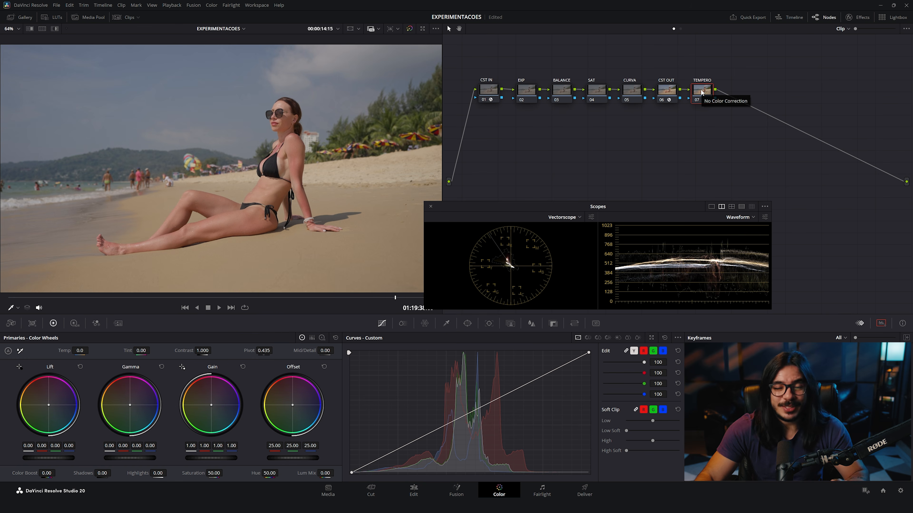
pyautogui.click(54, 17)
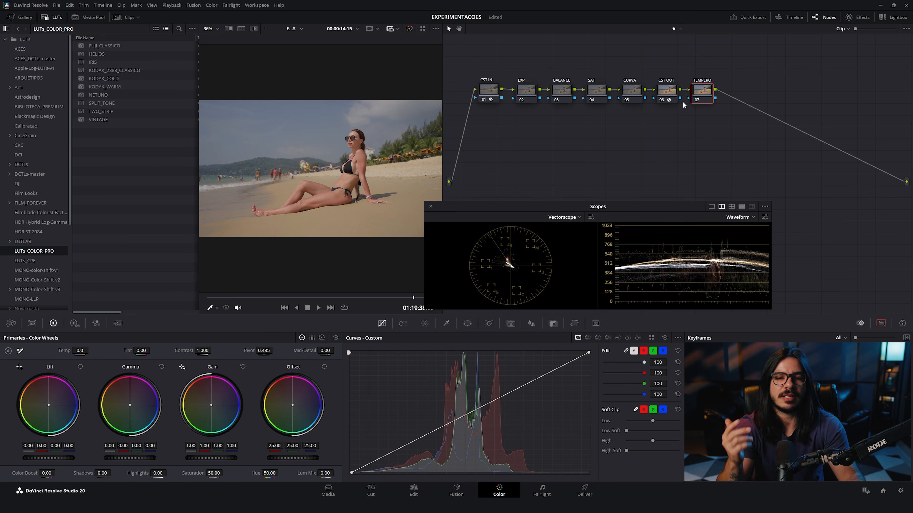
pyautogui.hotkey('ctrl', 's')
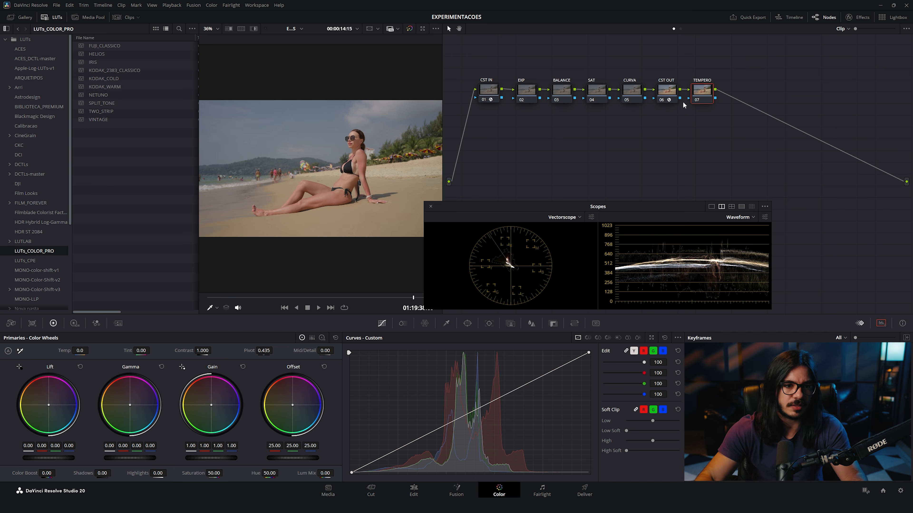
pyautogui.doubleClick(128, 45)
pyautogui.click(54, 16)
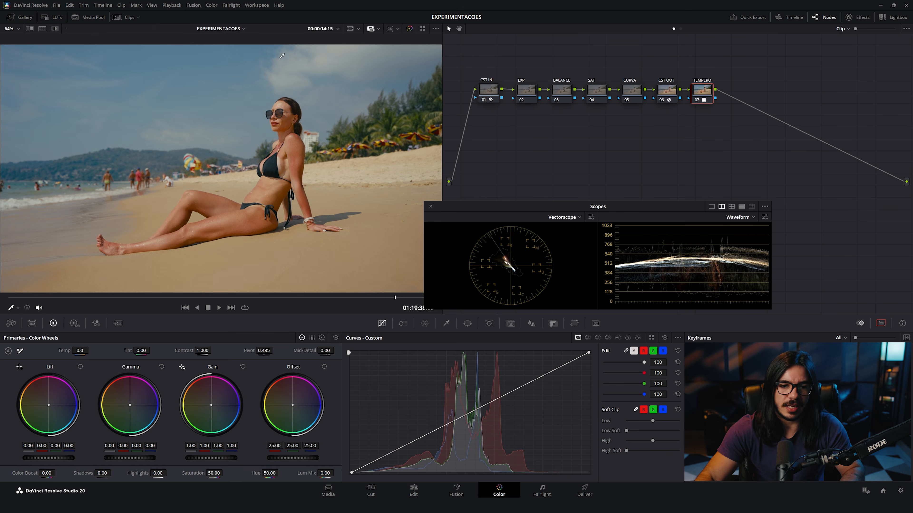
# Compare the beach shot with the TEMPERO node repeatedly disabled and enabled, viewing the image full screen.
pyautogui.hotkey('ctrl', 'd')
pyautogui.hotkey('ctrl', 'd')
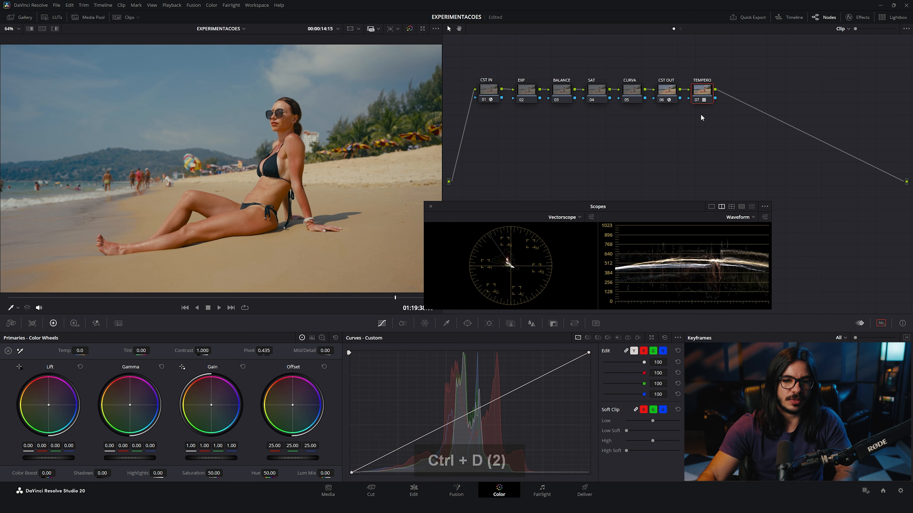
pyautogui.hotkey('ctrl', 'f')
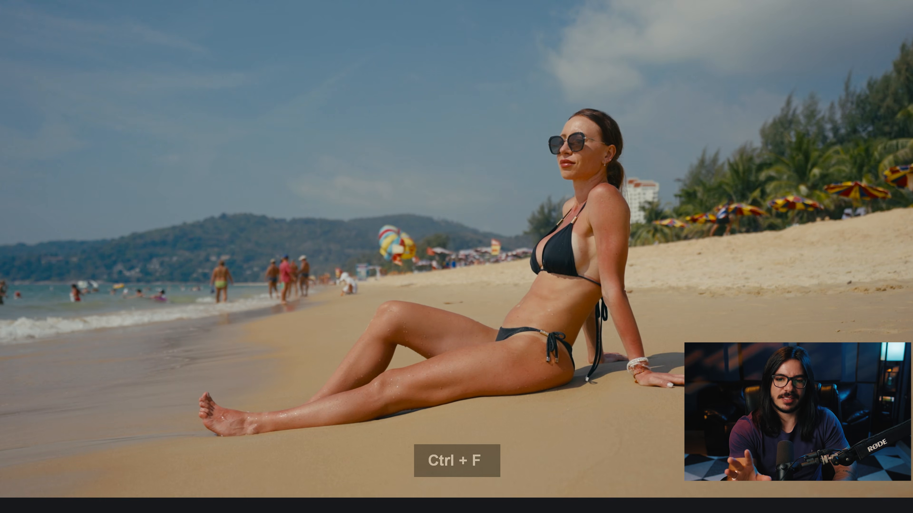
pyautogui.hotkey('ctrl', 'd')
pyautogui.hotkey('ctrl', 'd')
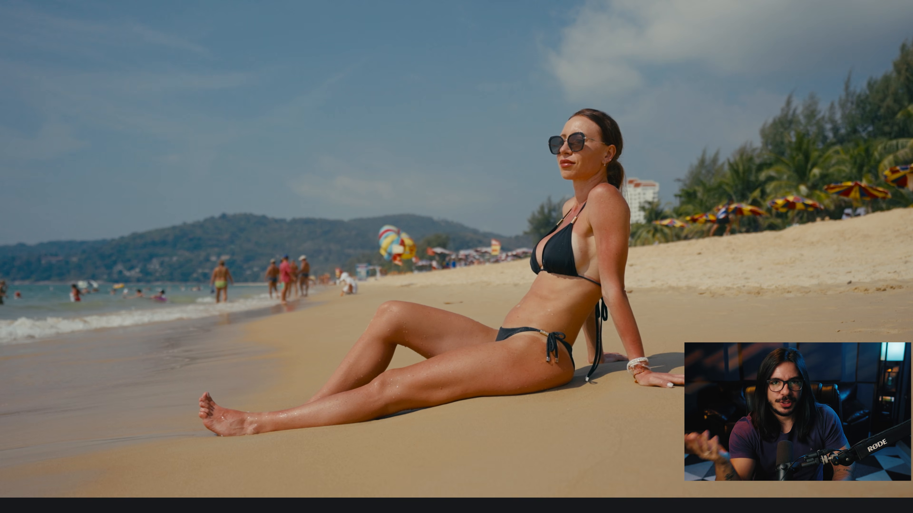
pyautogui.hotkey('ctrl', 'd')
pyautogui.hotkey('ctrl', 'd')
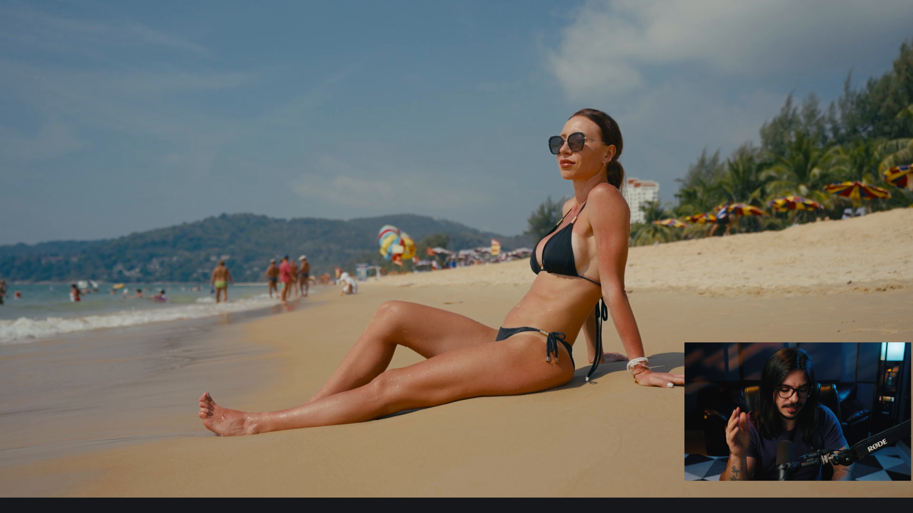
pyautogui.hotkey('ctrl', 'd')
pyautogui.hotkey('ctrl', 'd')
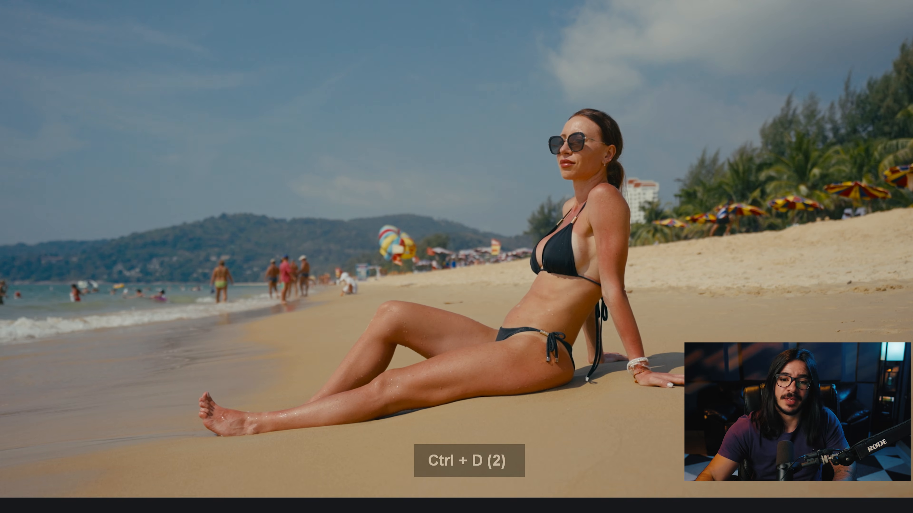
pyautogui.hotkey('ctrl', 'd')
pyautogui.hotkey('ctrl', 'd')
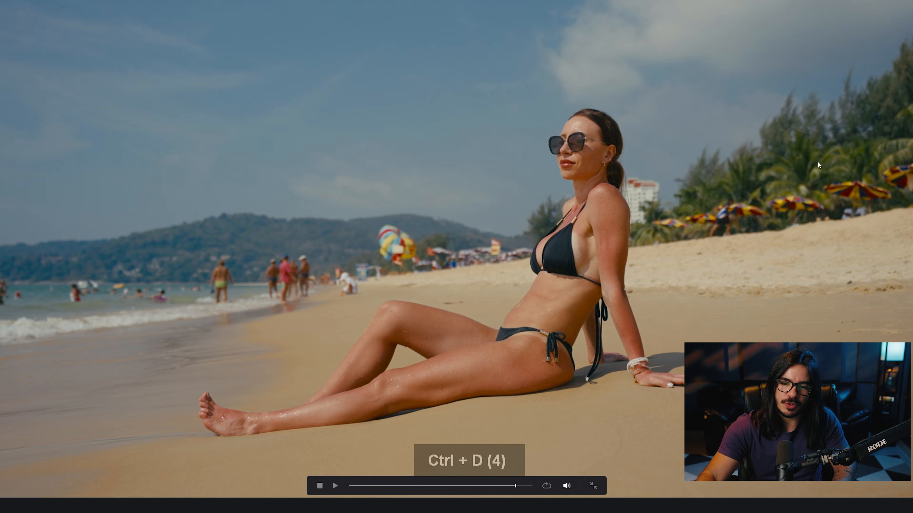
# Keep toggling the TEMPERO node off and on in full screen to examine the LUT's effect on the sky, skin and background.
pyautogui.hotkey('ctrl', 'd')
pyautogui.hotkey('ctrl', 'd')
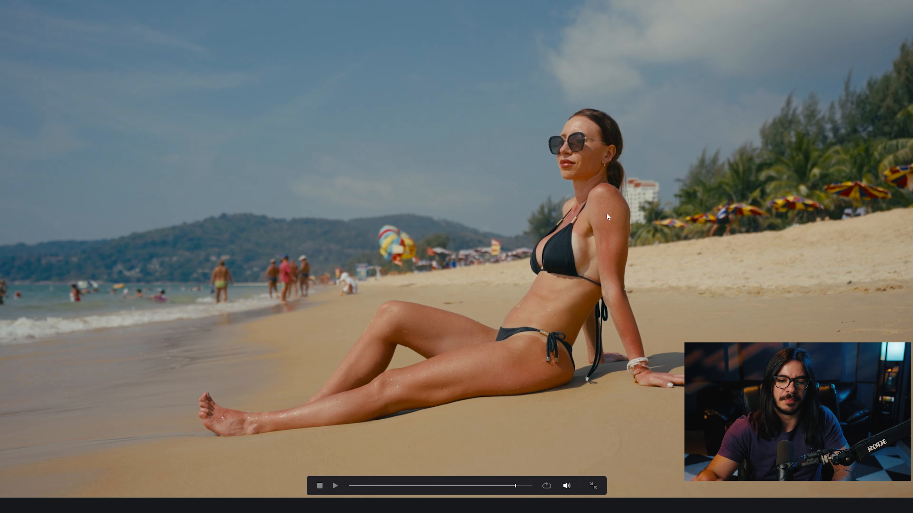
pyautogui.hotkey('ctrl', 'd')
pyautogui.hotkey('ctrl', 'd')
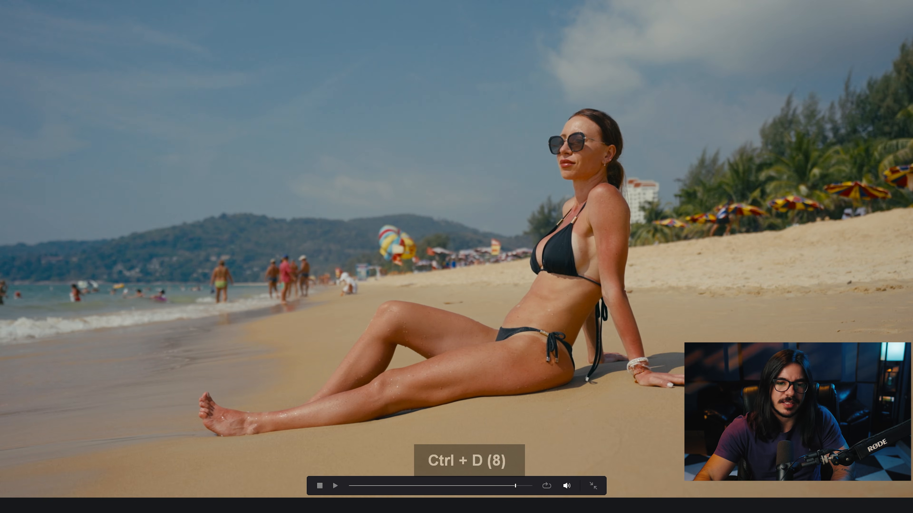
pyautogui.hotkey('ctrl', 'd')
pyautogui.hotkey('ctrl', 'd')
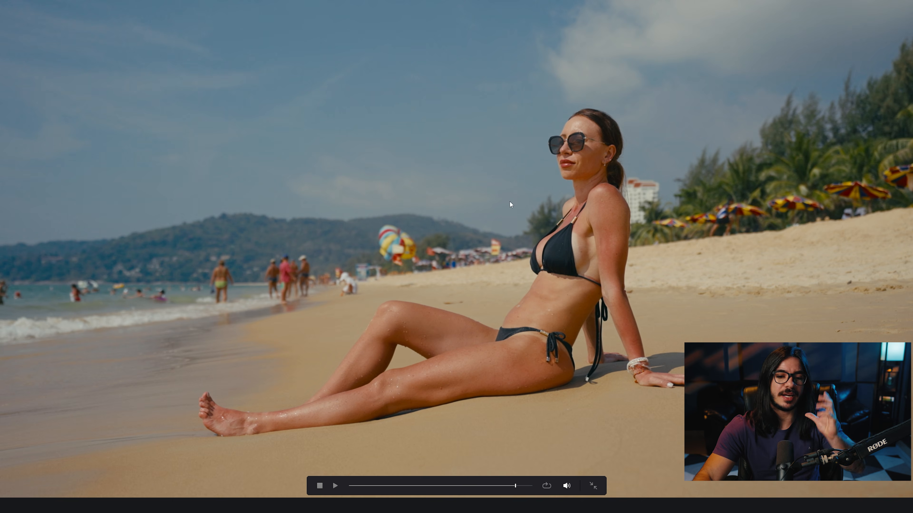
pyautogui.hotkey('ctrl', 'd')
pyautogui.hotkey('ctrl', 'd')
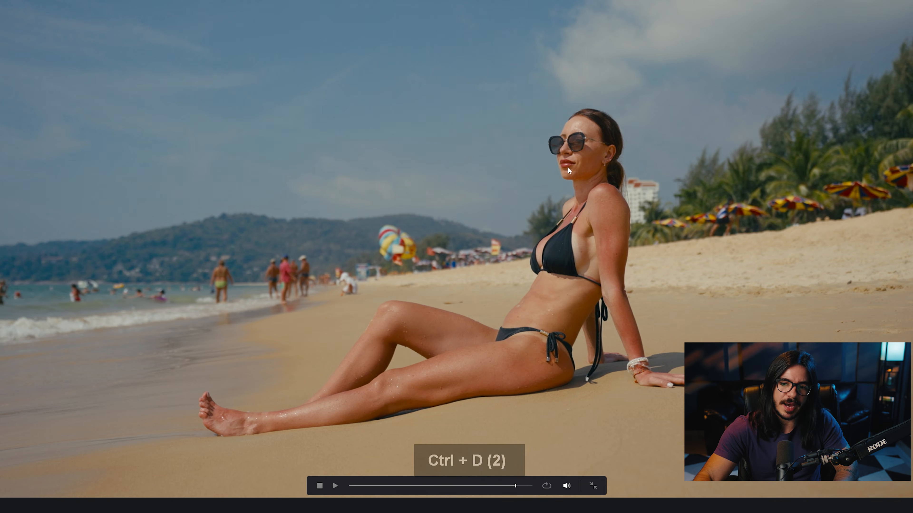
pyautogui.hotkey('ctrl', 'd')
pyautogui.hotkey('ctrl', 'd')
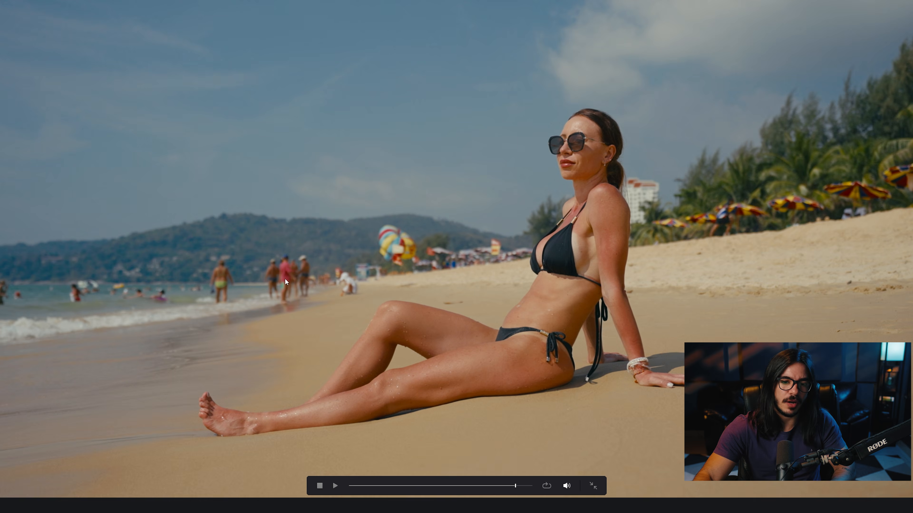
pyautogui.hotkey('ctrl', 'd')
pyautogui.hotkey('ctrl', 'd')
pyautogui.hotkey('ctrl', 'd')
pyautogui.hotkey('ctrl', 'd')
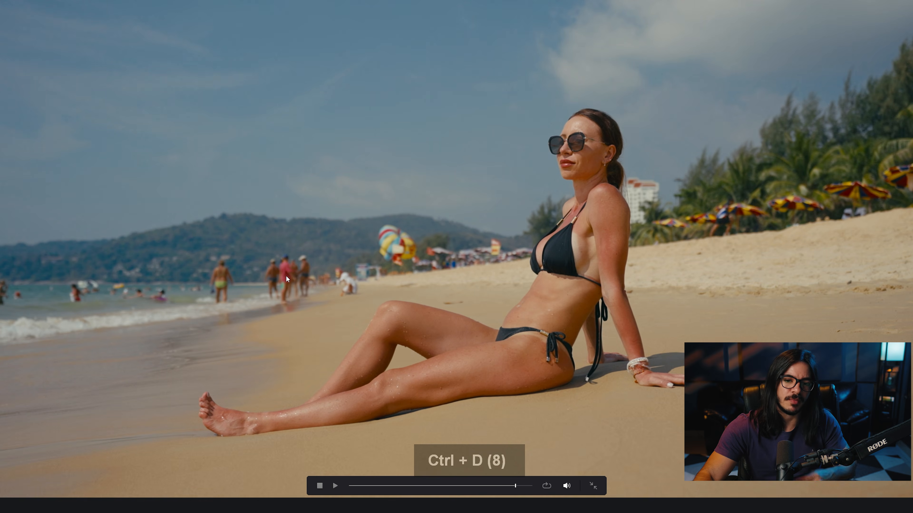
pyautogui.hotkey('ctrl', 'd')
pyautogui.hotkey('ctrl', 'd')
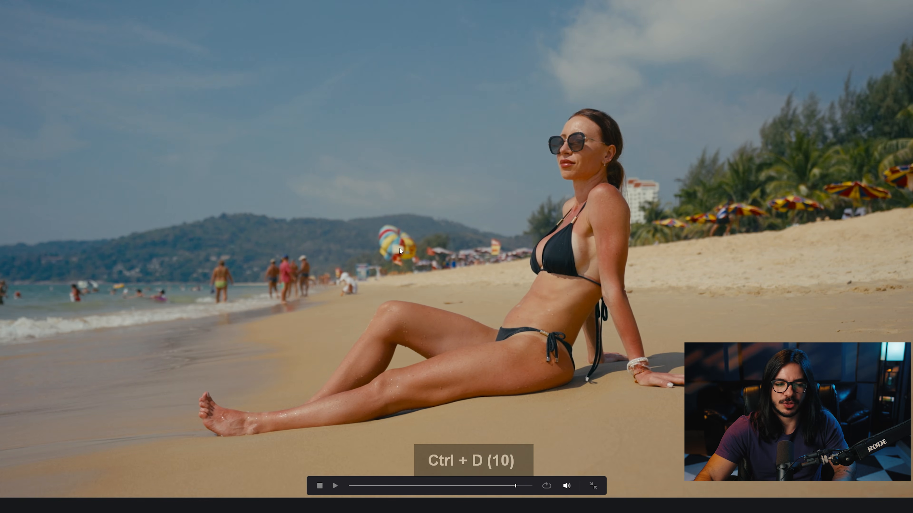
pyautogui.hotkey('ctrl', 'd')
pyautogui.hotkey('ctrl', 'd')
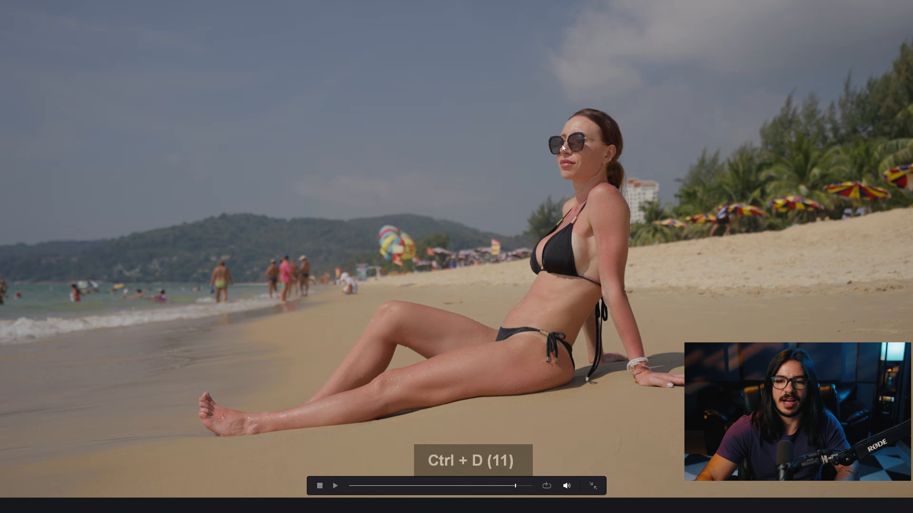
# Leave the full-screen view and compare the shot with TEMPERO disabled and enabled against the scopes.
pyautogui.hotkey('ctrl', 'f')
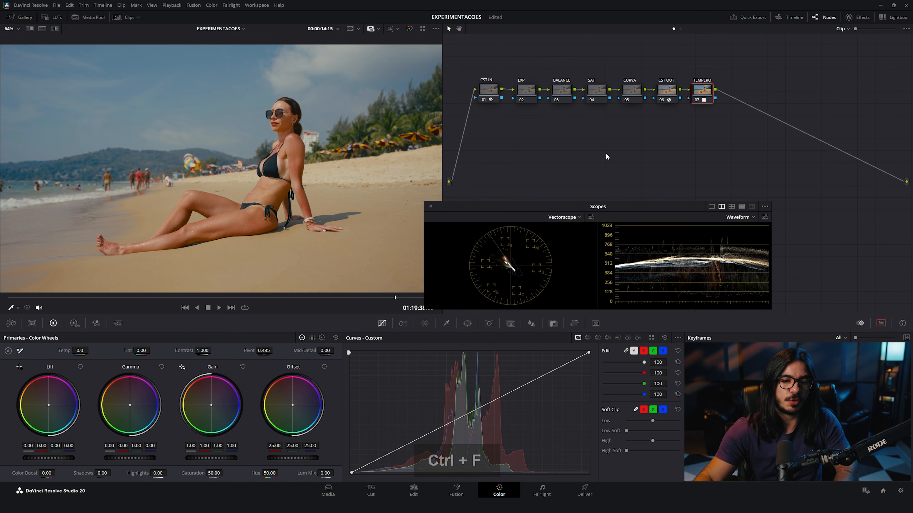
pyautogui.hotkey('ctrl', 'd')
pyautogui.hotkey('ctrl', 'd')
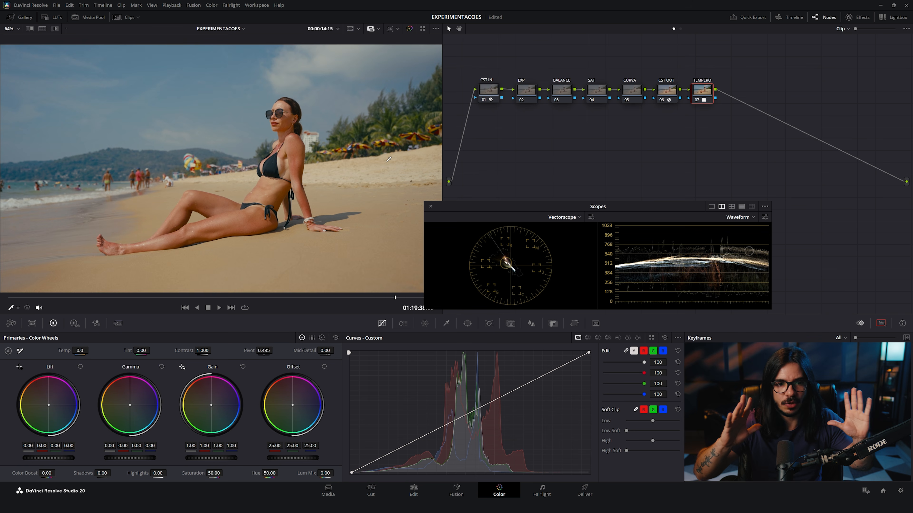
pyautogui.hotkey('ctrl', 'd')
pyautogui.hotkey('ctrl', 'd')
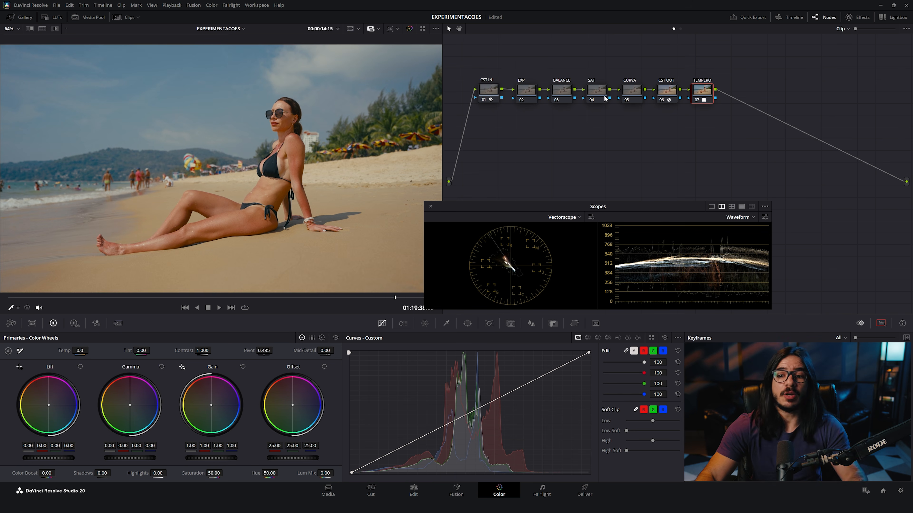
# Try lowering the EXP node's HDR Global exposure to -0.77, and reset the Global wheel.
pyautogui.click(526, 91)
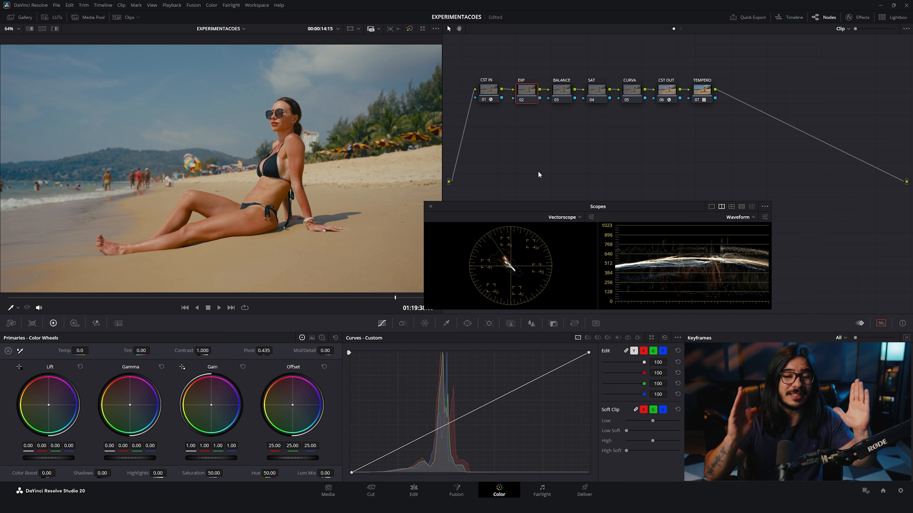
pyautogui.moveTo(517, 207); pyautogui.dragTo(540, 200)
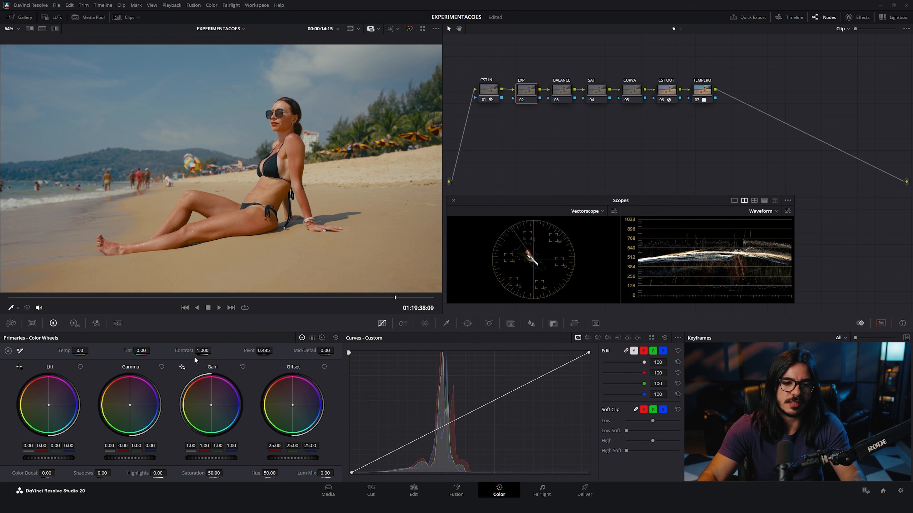
pyautogui.click(74, 324)
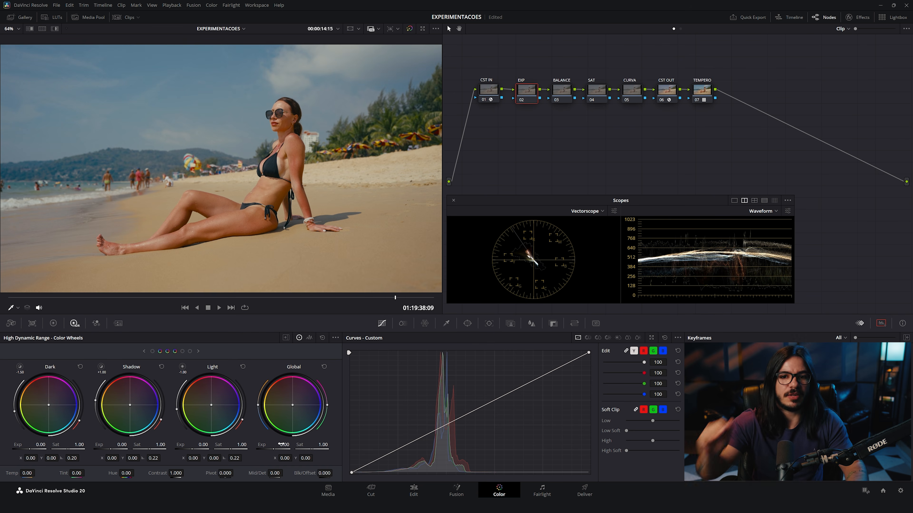
pyautogui.moveTo(269, 448); pyautogui.dragTo(237, 449)
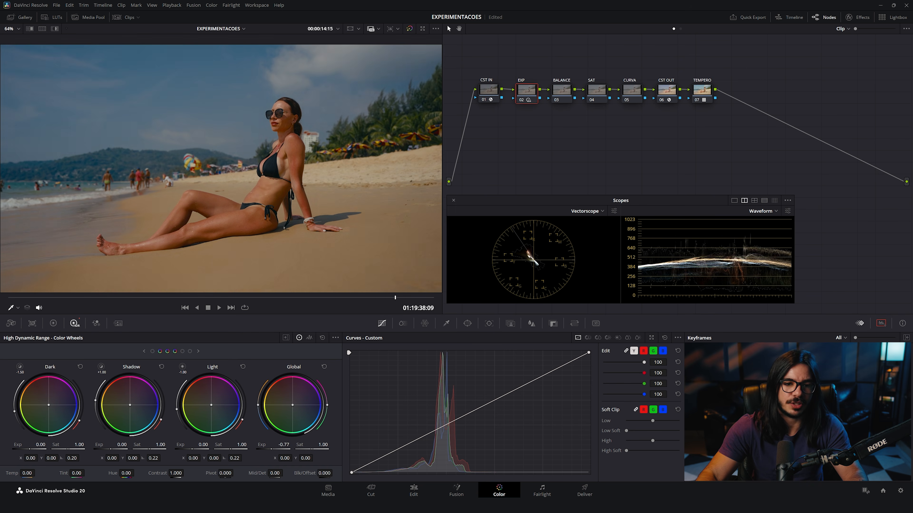
pyautogui.click(323, 367)
# Try a Gain of 1.09 and a Lift of -0.03 on the EXP node in the primaries color wheels, and reset the node.
pyautogui.click(54, 323)
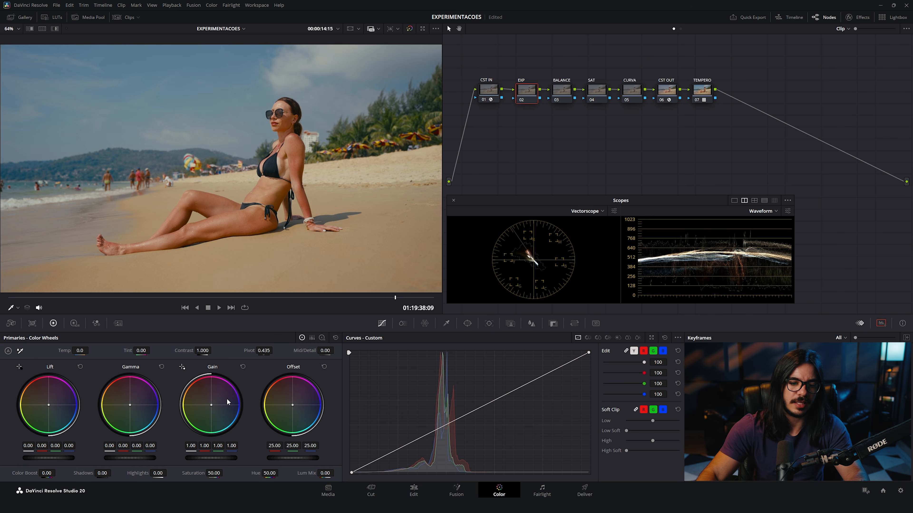
pyautogui.moveTo(200, 461); pyautogui.dragTo(223, 460)
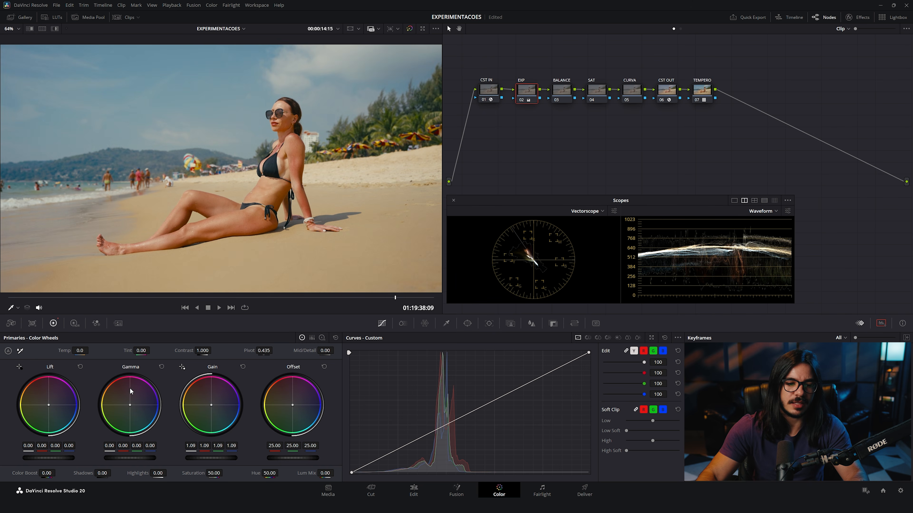
pyautogui.moveTo(62, 460); pyautogui.dragTo(60, 461)
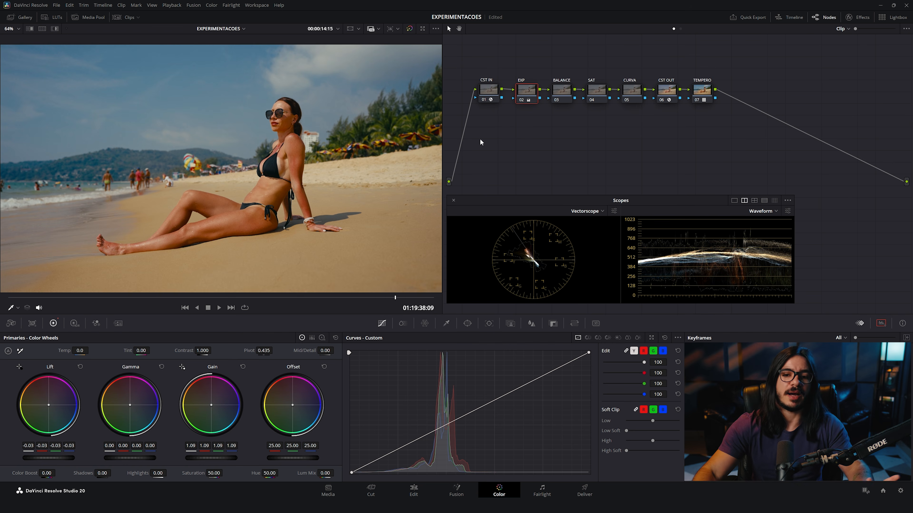
pyautogui.rightClick(529, 90)
pyautogui.click(532, 96)
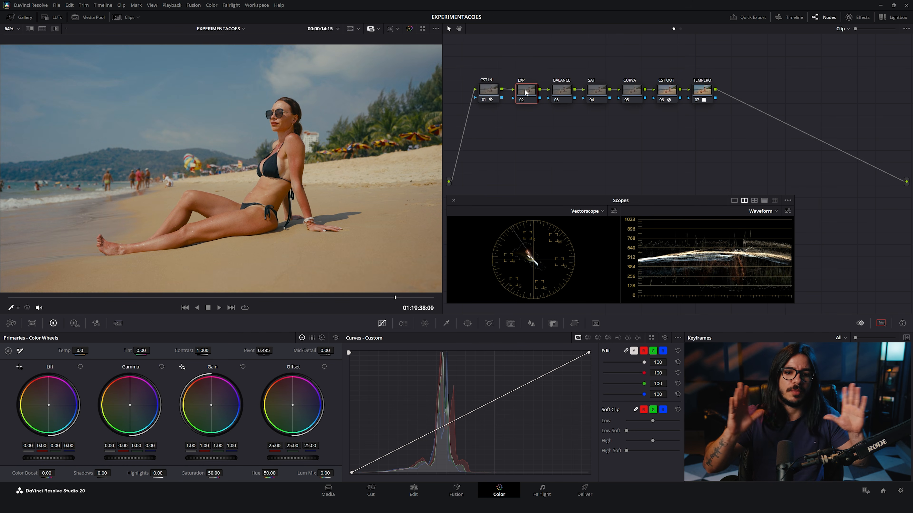
# Try shifting the color balance of the BALANCE node with the HDR Global wheel, and reset the wheel.
pyautogui.click(570, 99)
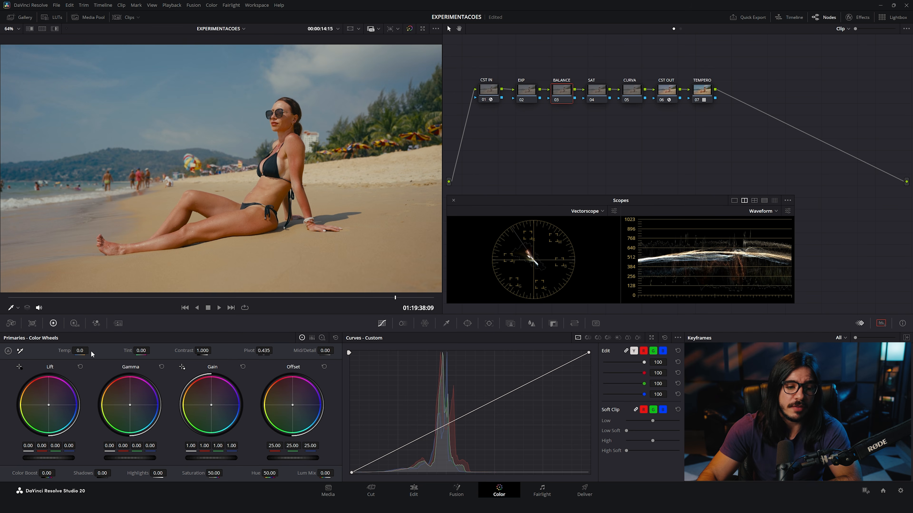
pyautogui.click(73, 324)
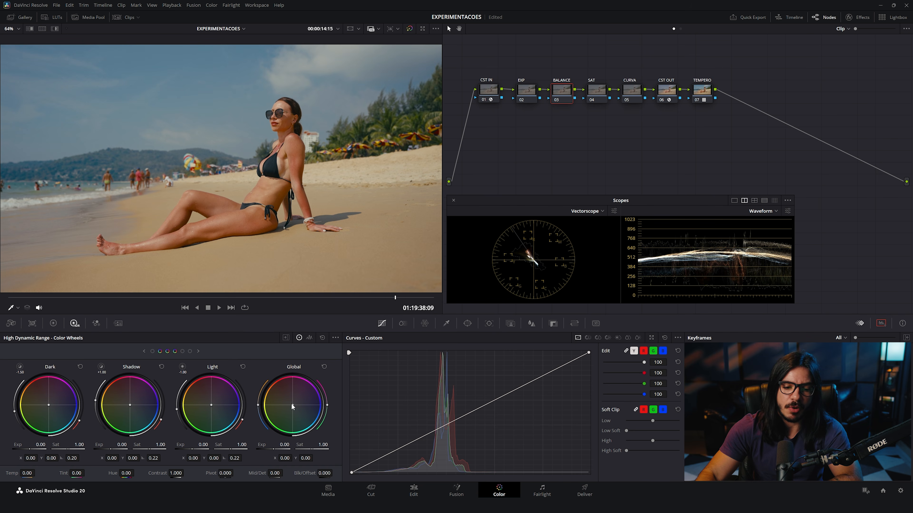
pyautogui.moveTo(292, 404)
pyautogui.mouseDown()
pyautogui.moveTo(281, 407)
pyautogui.moveTo(295, 404)
pyautogui.mouseUp()
pyautogui.click(324, 367)
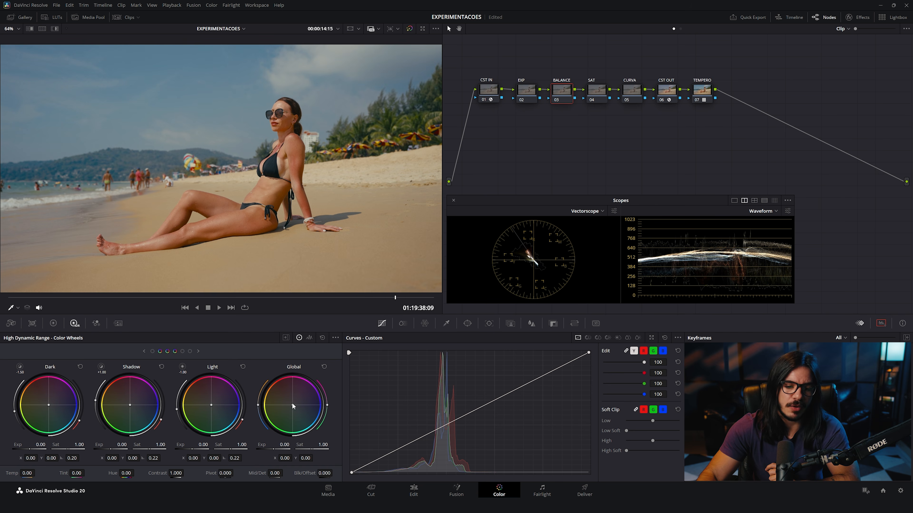
pyautogui.moveTo(292, 404); pyautogui.dragTo(293, 405)
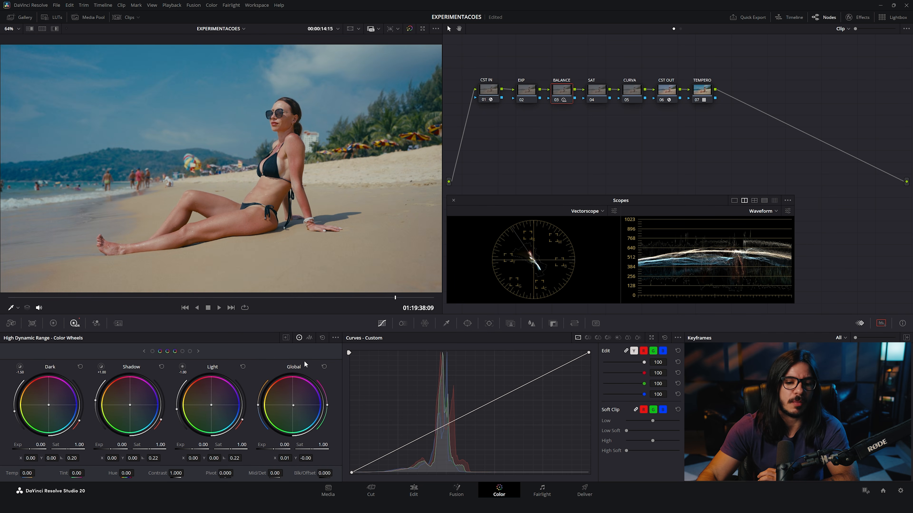
pyautogui.click(324, 367)
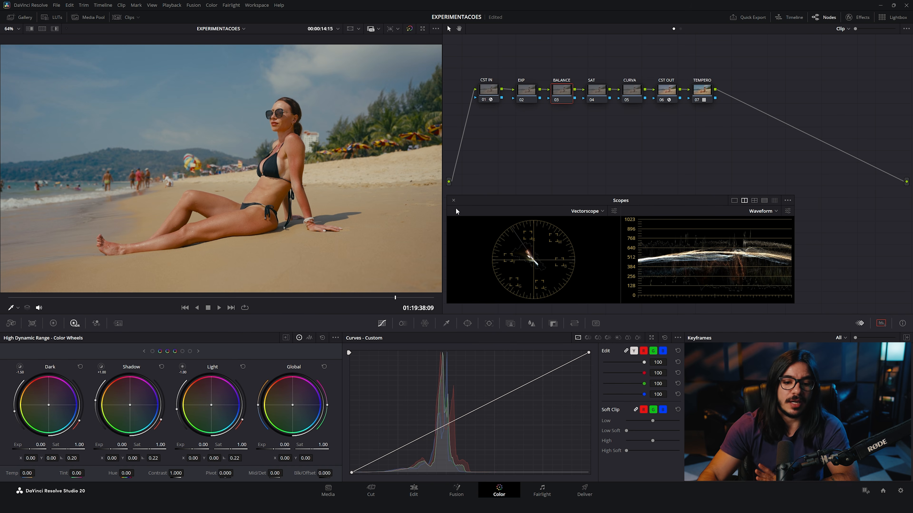
# Set the BALANCE node's key output gain to 0.5.
pyautogui.click(553, 324)
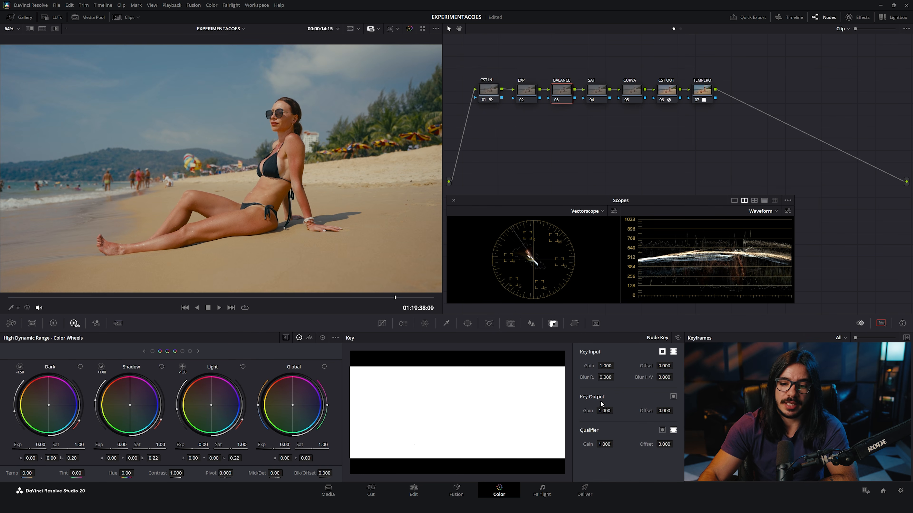
pyautogui.click(604, 411)
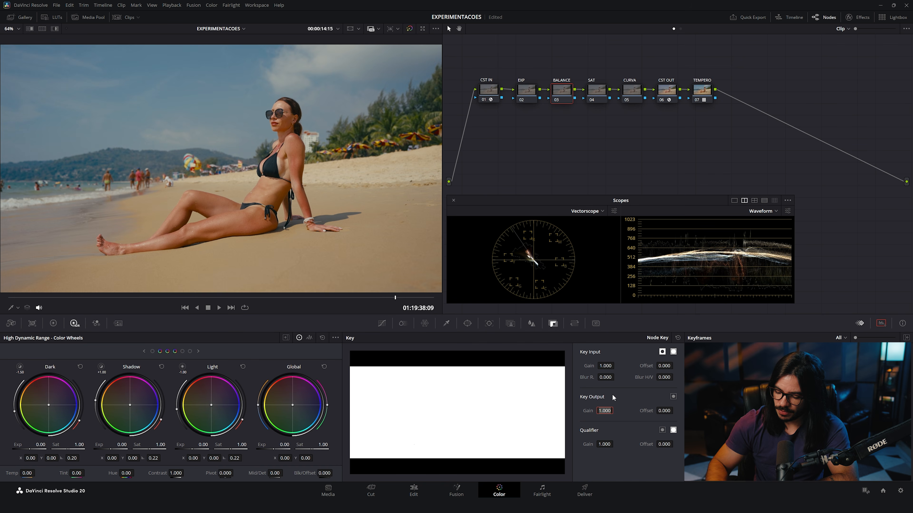
pyautogui.write('0.5')
pyautogui.press('Return')
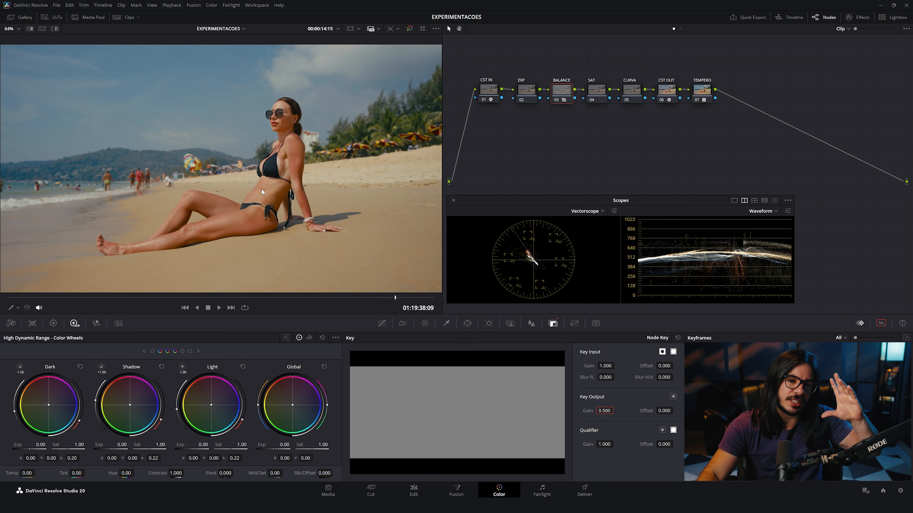
# Compare the shot and scopes with the TEMPERO node disabled and enabled.
pyautogui.click(701, 92)
pyautogui.hotkey('ctrl', 'd')
pyautogui.hotkey('ctrl', 'd')
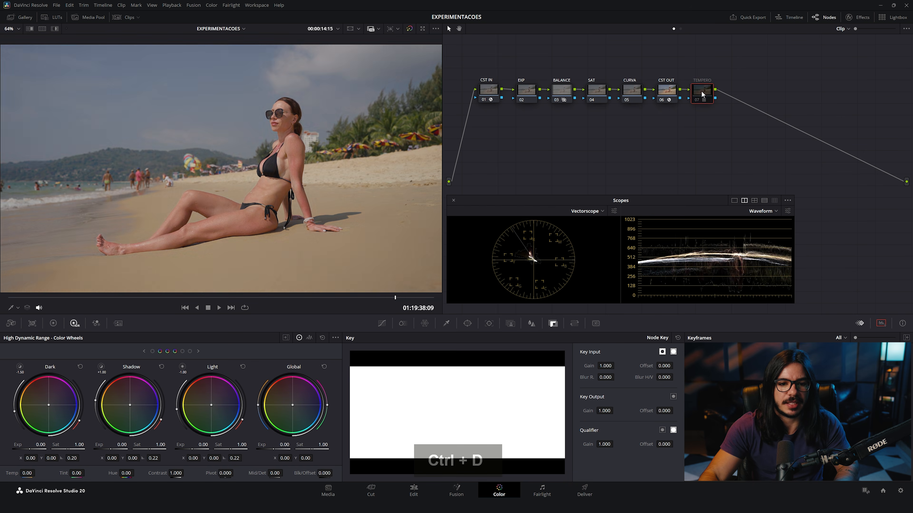
# Cool the BALANCE node by moving its HDR Global wheel to X 0.00, Y -0.01, and check the shift against the disabled node.
pyautogui.click(567, 91)
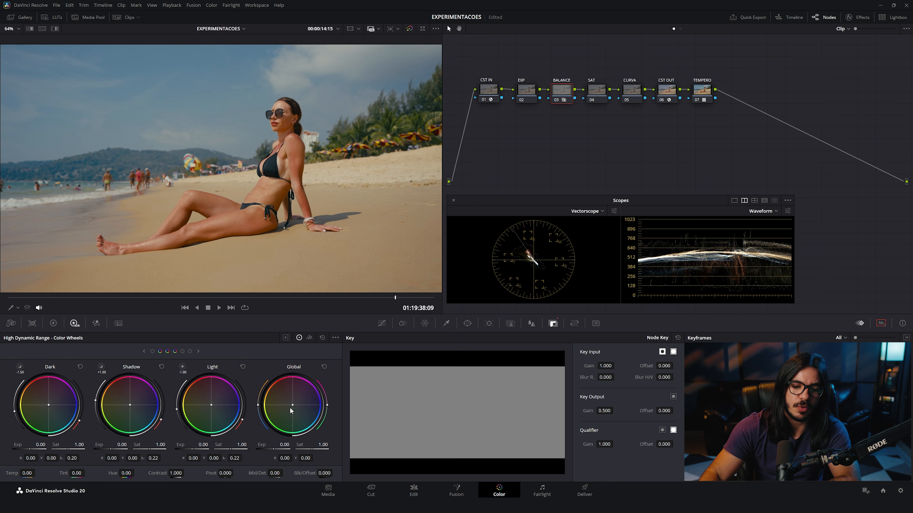
pyautogui.moveTo(302, 405); pyautogui.dragTo(302, 406)
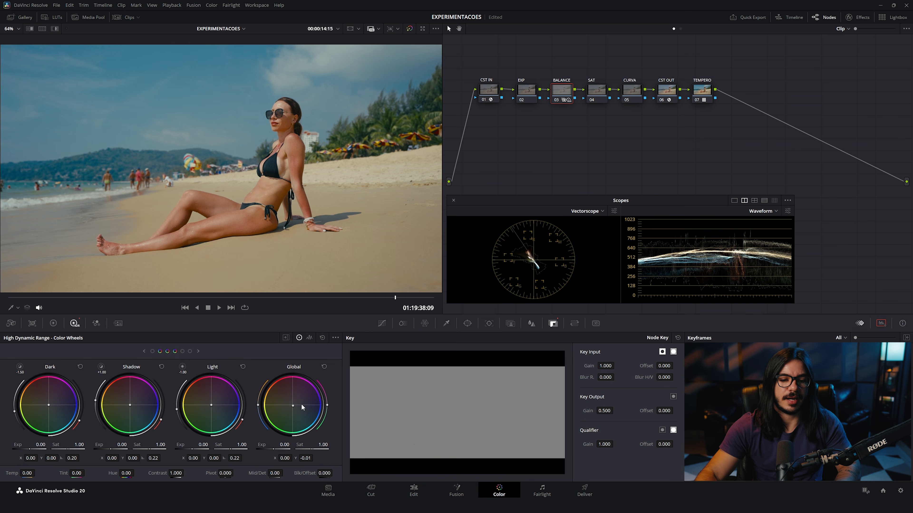
pyautogui.hotkey('ctrl', 'd')
pyautogui.hotkey('ctrl', 'd')
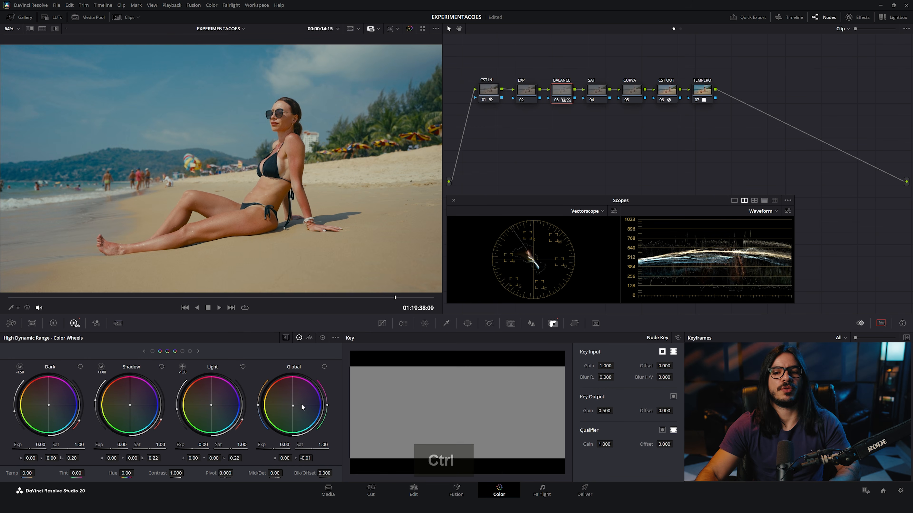
# Compare the beach shot in full screen with the BALANCE node repeatedly disabled and enabled.
pyautogui.hotkey('ctrl', 'f')
pyautogui.hotkey('ctrl', 'd')
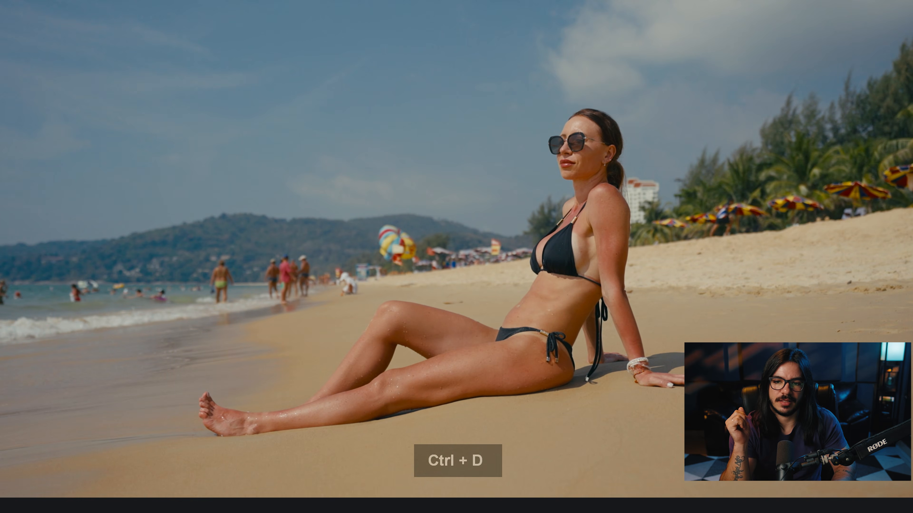
pyautogui.hotkey('ctrl', 'd')
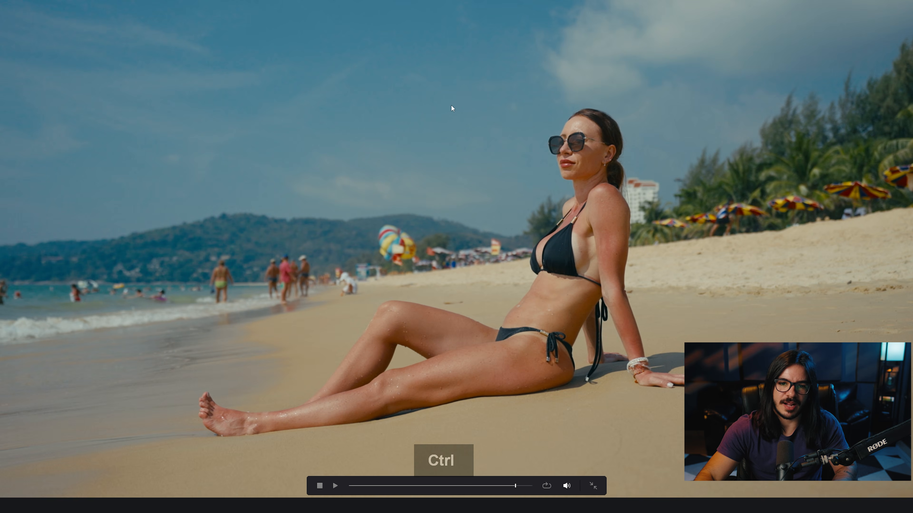
pyautogui.hotkey('ctrl', 'd')
pyautogui.hotkey('ctrl', 'd')
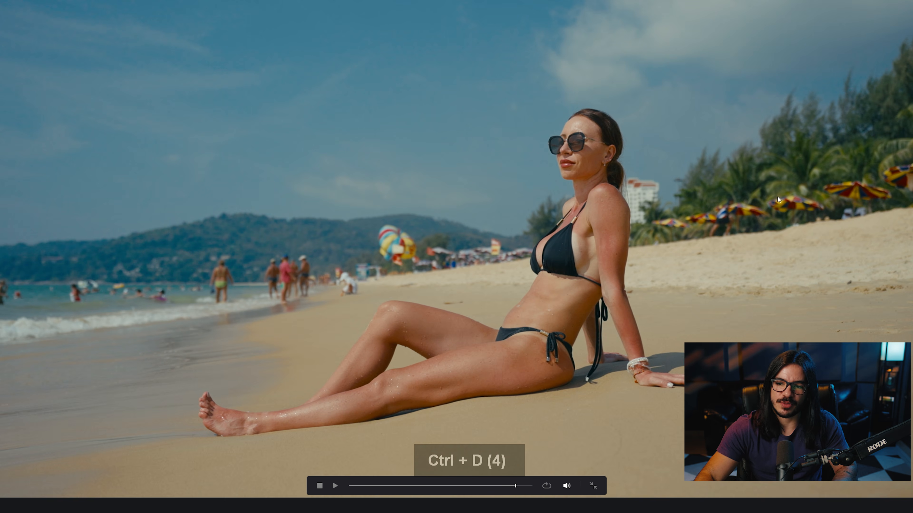
pyautogui.hotkey('ctrl', 'd')
pyautogui.hotkey('ctrl', 'd')
pyautogui.hotkey('ctrl', 'd')
pyautogui.hotkey('ctrl', 'd')
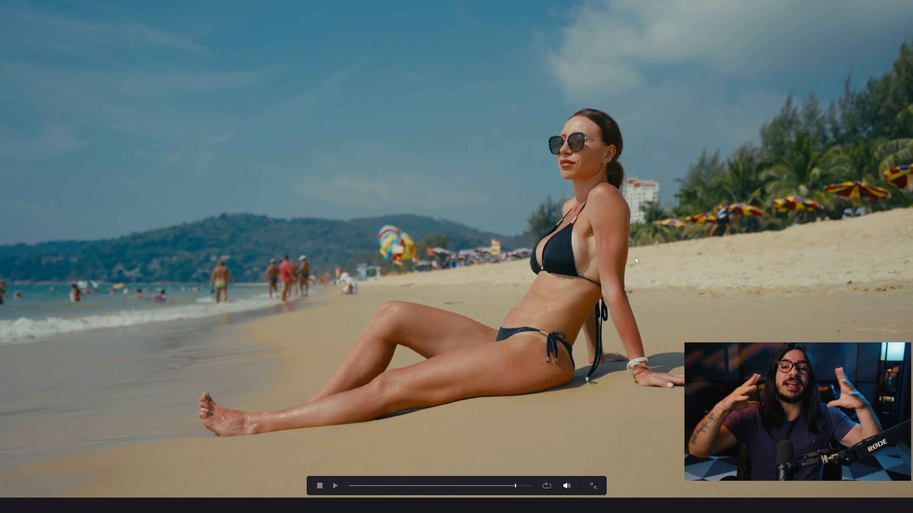
# Check the BALANCE node's effect on the full-screen beach shot with more on/off comparisons, and leave full screen.
pyautogui.hotkey('ctrl', 'd')
pyautogui.hotkey('ctrl', 'd')
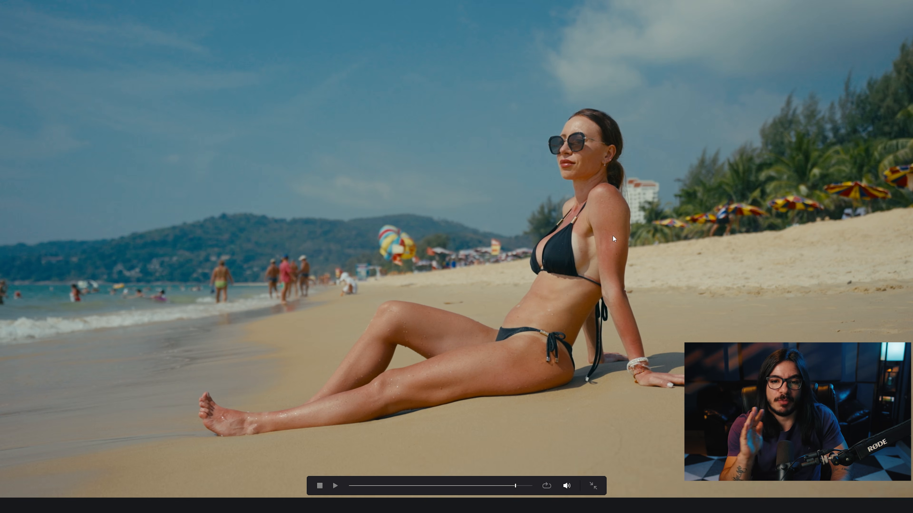
pyautogui.hotkey('ctrl', 'd')
pyautogui.hotkey('ctrl', 'd')
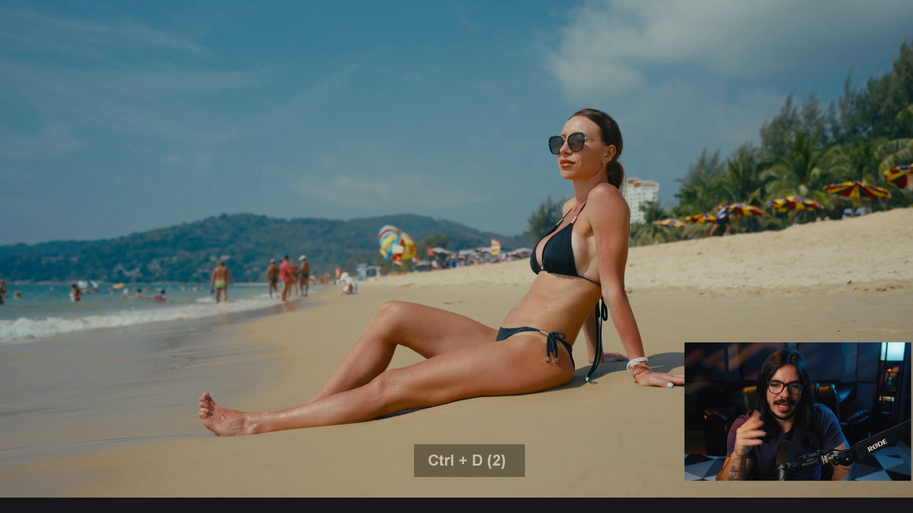
pyautogui.hotkey('ctrl', 'd')
pyautogui.hotkey('ctrl', 'd')
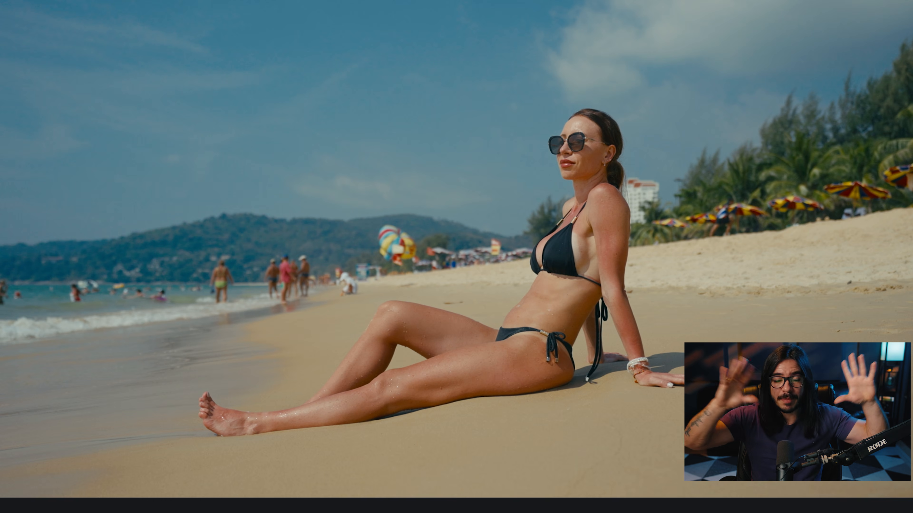
pyautogui.hotkey('ctrl', 'd')
pyautogui.hotkey('ctrl', 'd')
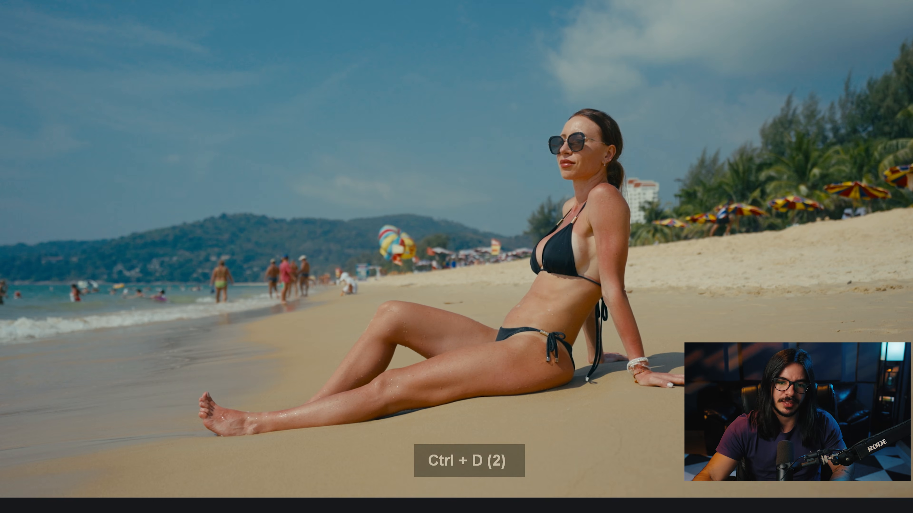
pyautogui.hotkey('ctrl', 'f')
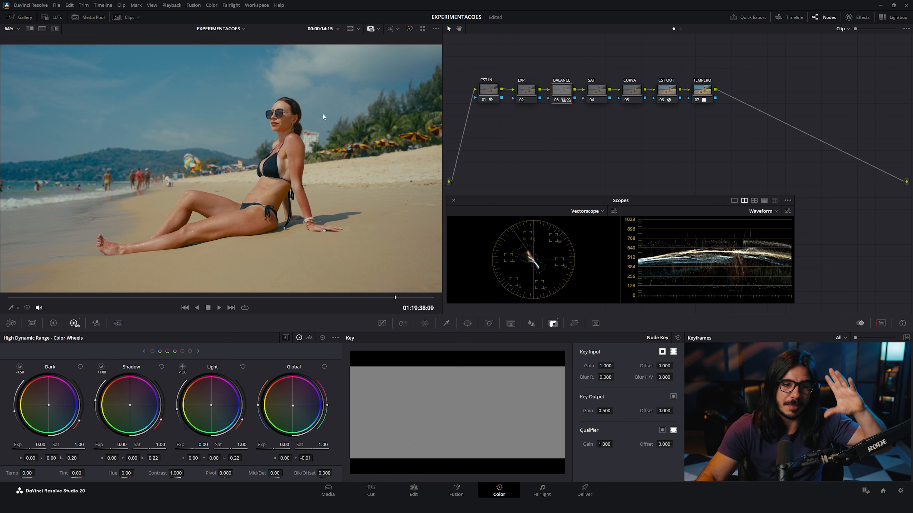
# Inspect the woman in the beach shot up close, save the project, and fit the frame back into the viewer.
pyautogui.scroll(4, 269, 141)
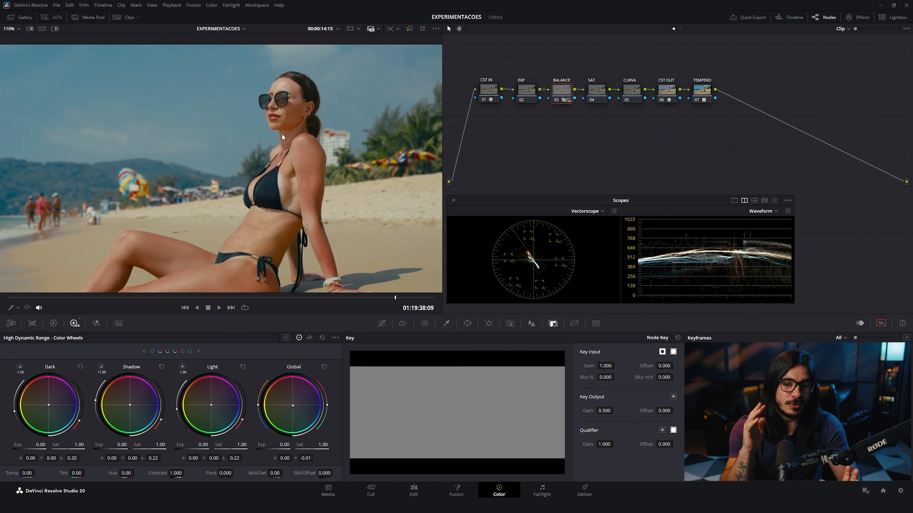
pyautogui.hotkey('ctrl', 's')
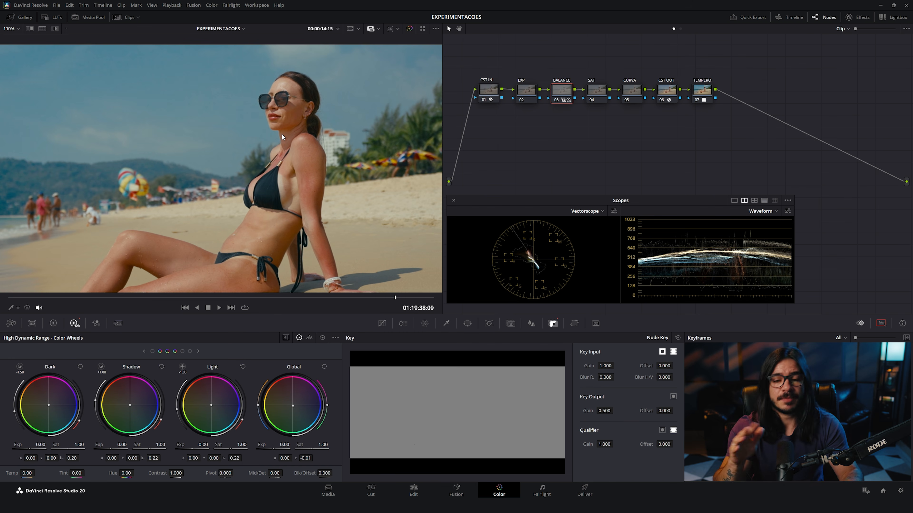
pyautogui.hotkey('shift', 'z')
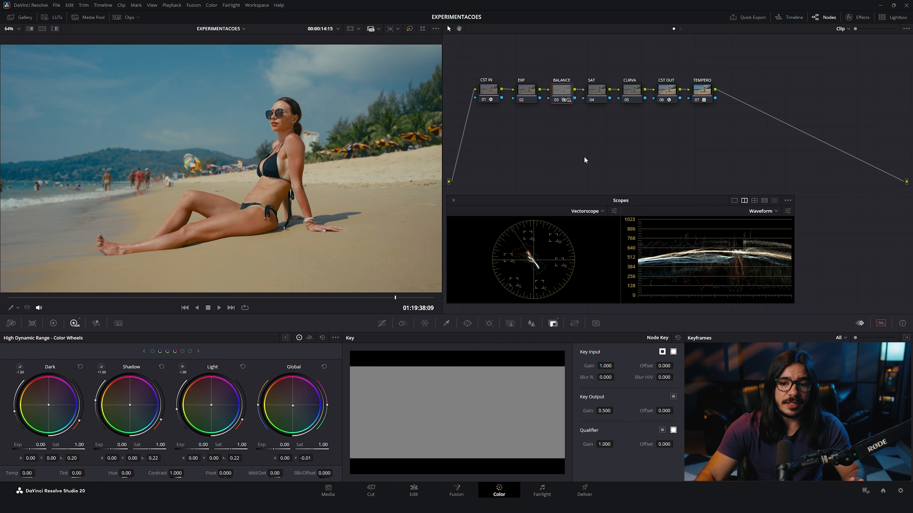
# Try a primary saturation of 73.40 on the SAT node, and reset the node's grade.
pyautogui.click(600, 96)
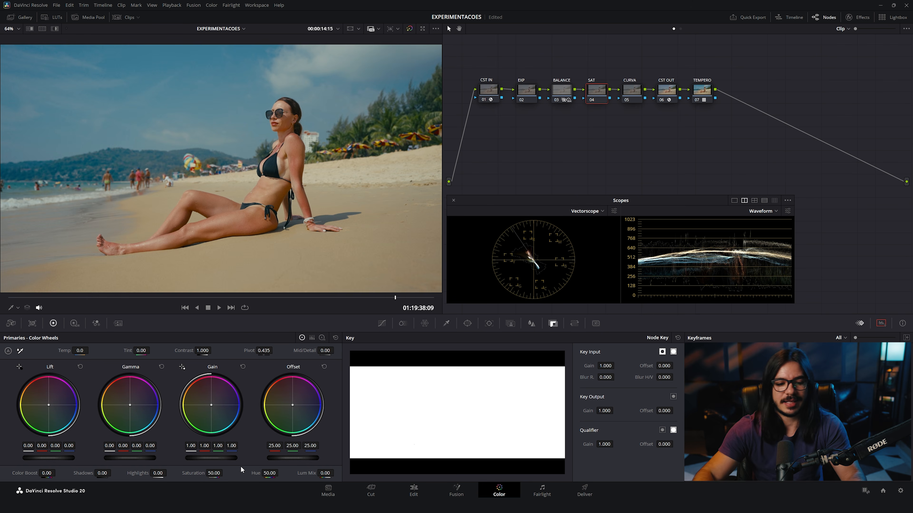
pyautogui.moveTo(214, 474); pyautogui.dragTo(223, 448)
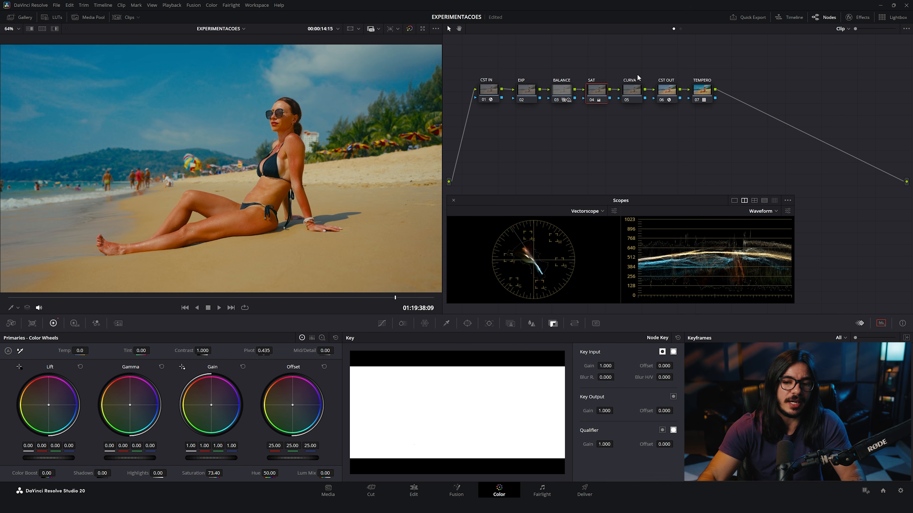
pyautogui.rightClick(602, 91)
pyautogui.click(603, 95)
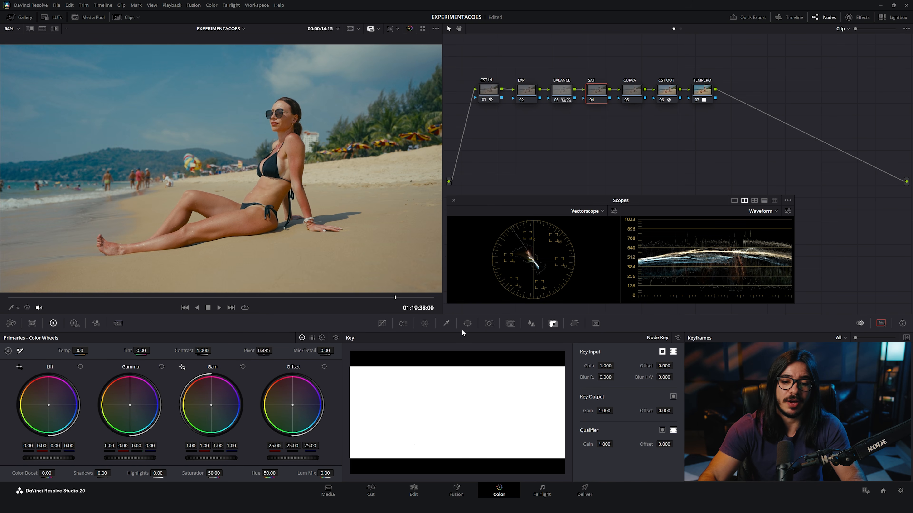
# Set the SAT node's ColorSlice saturation to 1.10 and check it against the disabled node.
pyautogui.click(406, 323)
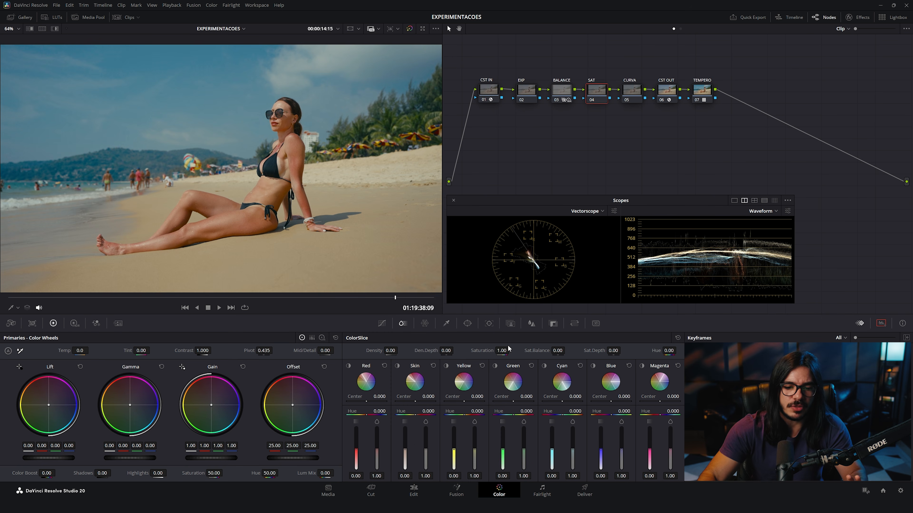
pyautogui.moveTo(502, 350); pyautogui.dragTo(511, 350)
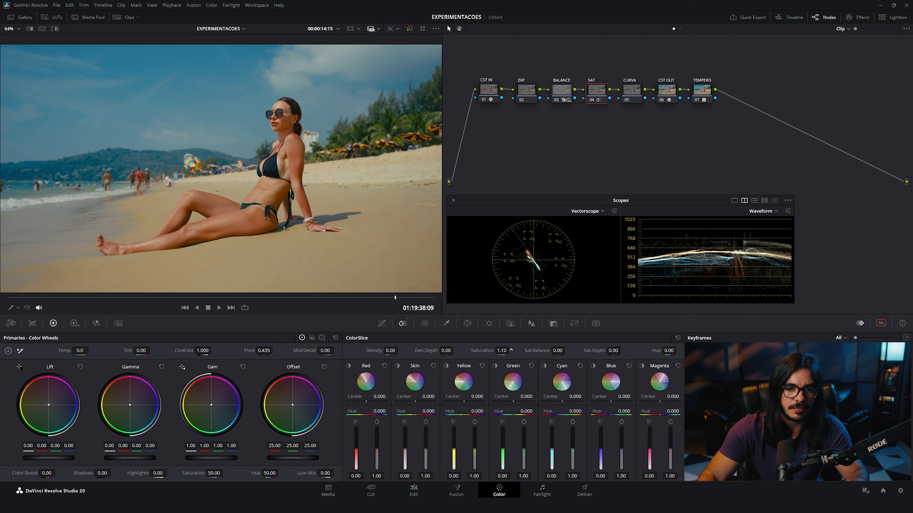
pyautogui.hotkey('ctrl', 'd')
pyautogui.hotkey('ctrl', 'd')
# Compare the woman's skin up close and the whole frame with the SAT node disabled and enabled.
pyautogui.scroll(3, 284, 179)
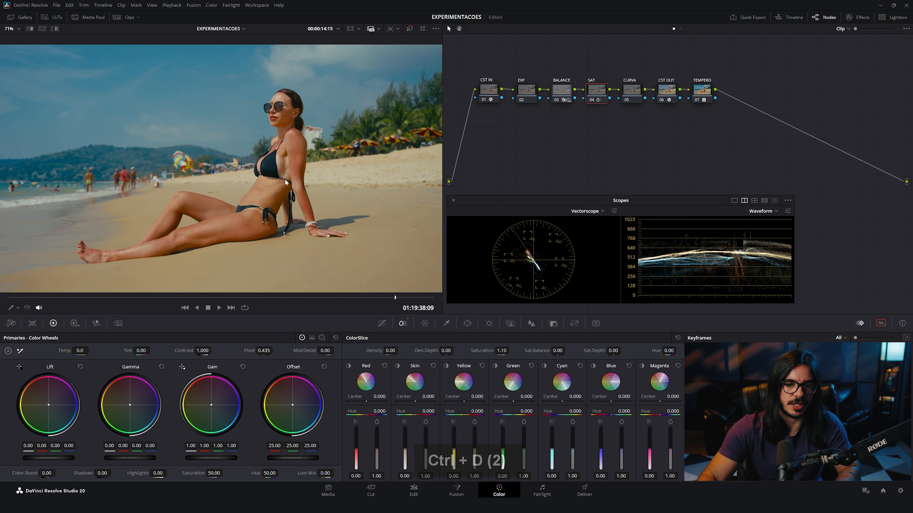
pyautogui.scroll(1, 274, 174)
pyautogui.hotkey('ctrl', 'd')
pyautogui.hotkey('ctrl', 'd')
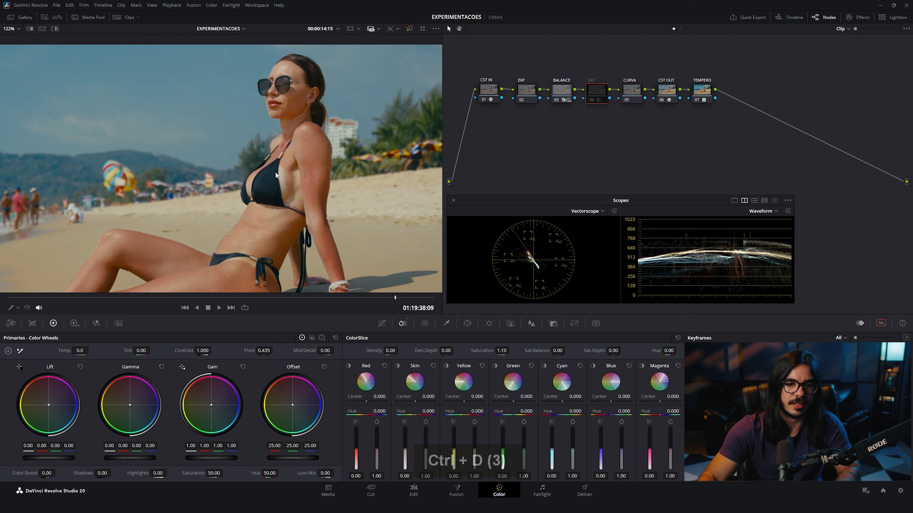
pyautogui.hotkey('ctrl', 'd')
pyautogui.hotkey('ctrl', 'd')
pyautogui.rightClick(273, 167)
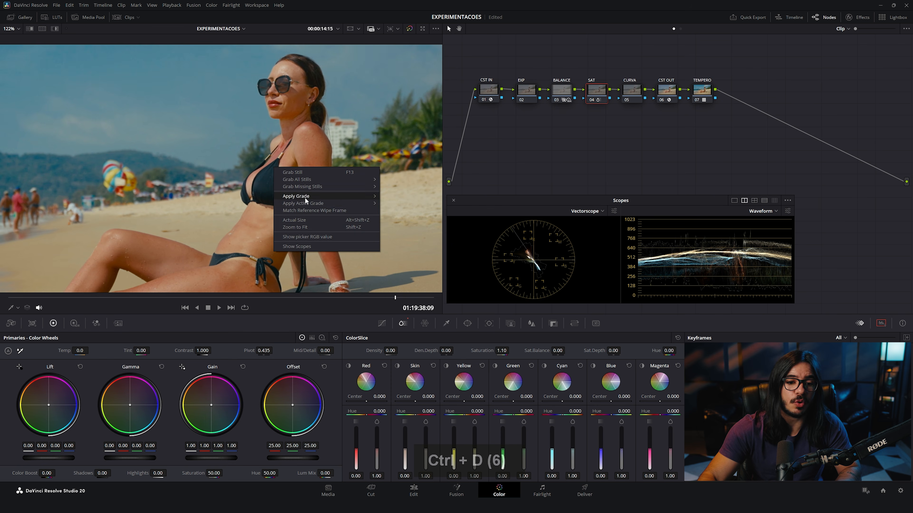
pyautogui.click(296, 227)
pyautogui.hotkey('ctrl', 'd')
pyautogui.hotkey('ctrl', 'd')
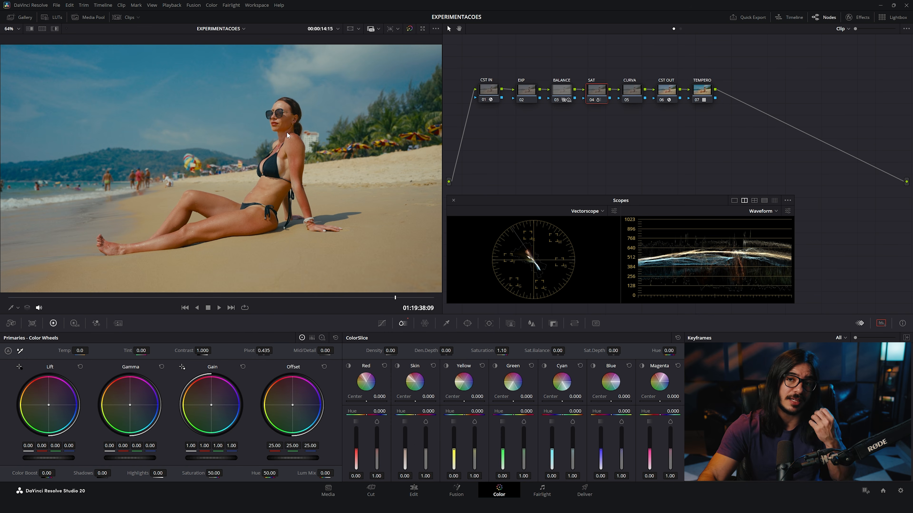
# Try a ColorSlice Sat.Depth of -1.00 on the SAT node, and settle on -0.56.
pyautogui.moveTo(627, 350); pyautogui.dragTo(622, 351)
pyautogui.doubleClick(613, 350)
pyautogui.write('-1')
pyautogui.press('Return')
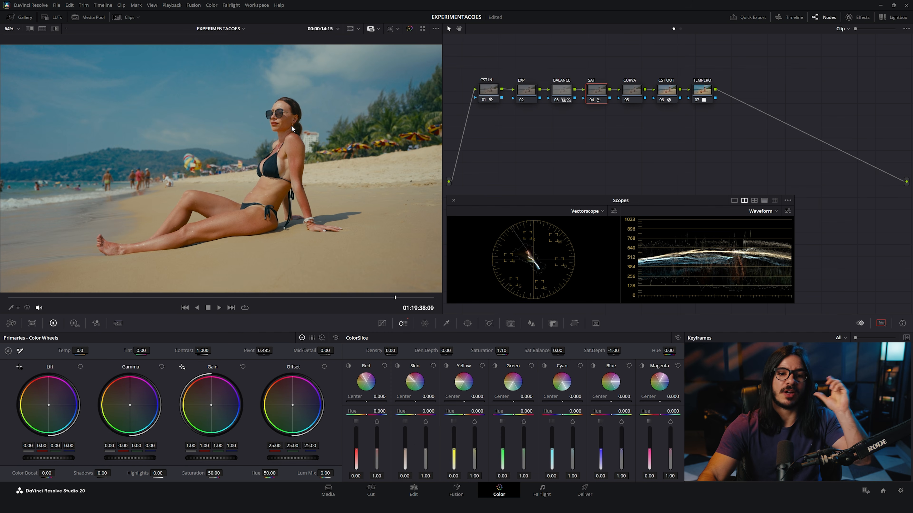
pyautogui.doubleClick(603, 348)
pyautogui.moveTo(615, 350); pyautogui.dragTo(602, 351)
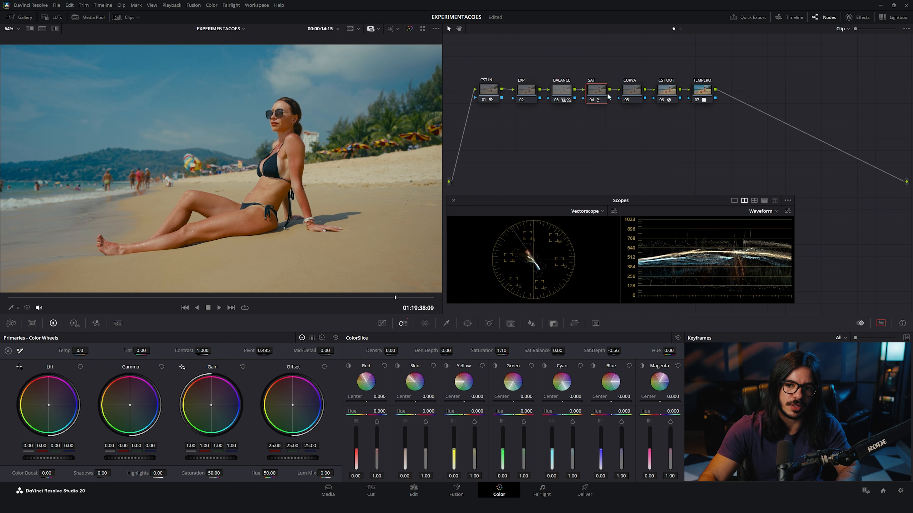
# Compare the shot and scopes with the SAT node's saturation and depth changes repeatedly disabled and enabled.
pyautogui.hotkey('ctrl', 'd')
pyautogui.hotkey('ctrl', 'd')
pyautogui.hotkey('ctrl', 'd')
pyautogui.hotkey('ctrl', 'd')
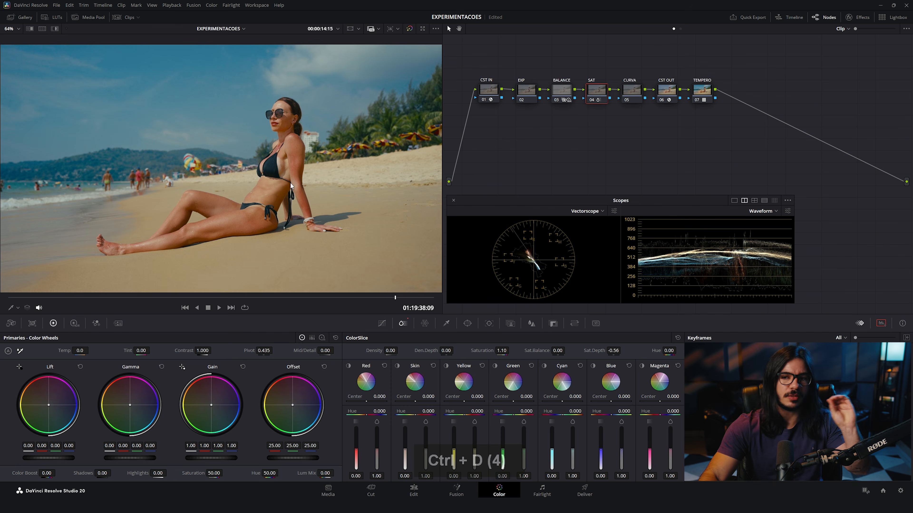
pyautogui.hotkey('ctrl', 'd')
pyautogui.hotkey('ctrl', 'd')
pyautogui.hotkey('ctrl', 'd')
pyautogui.hotkey('ctrl', 'd')
pyautogui.hotkey('ctrl', 'd')
pyautogui.hotkey('ctrl', 'd')
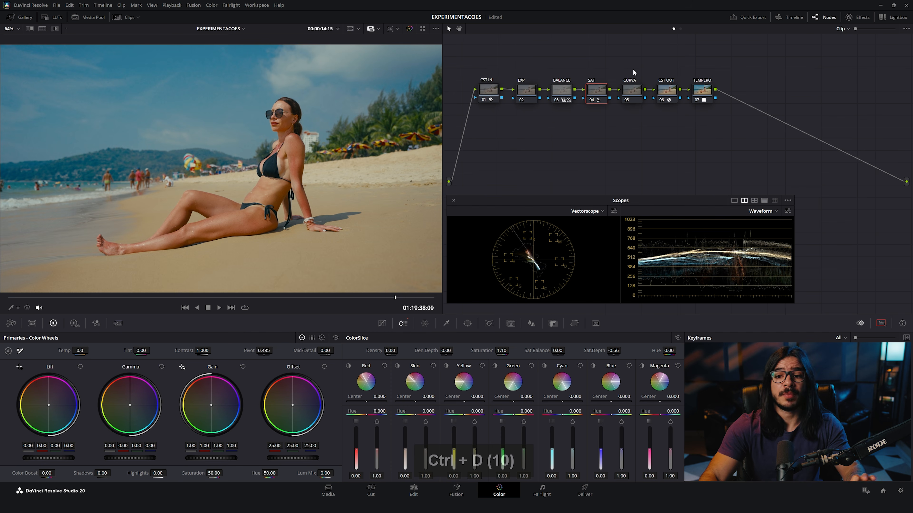
# Turn on editable splines in the custom curves of the CURVA node.
pyautogui.click(641, 94)
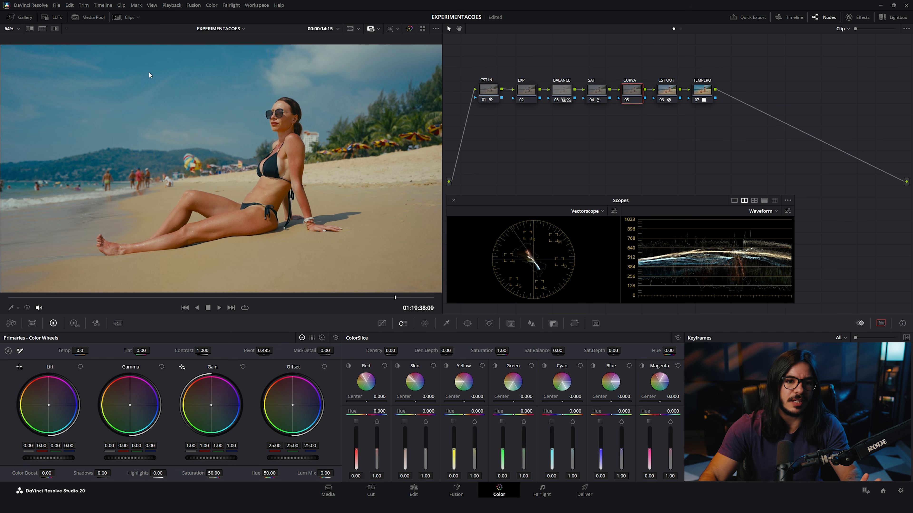
pyautogui.click(123, 19)
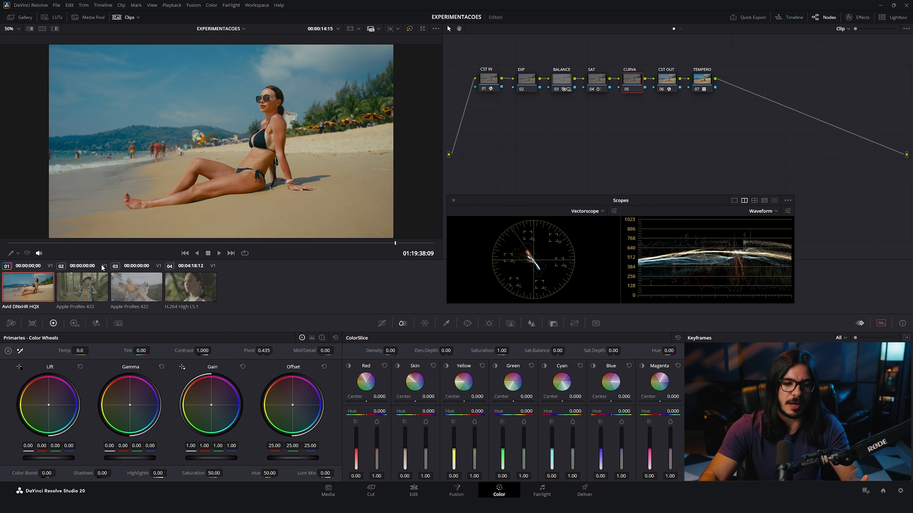
pyautogui.click(120, 21)
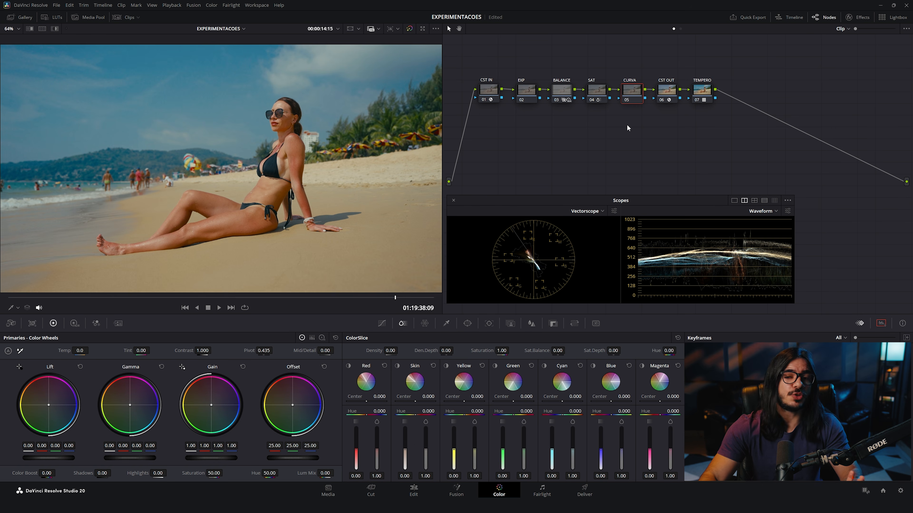
pyautogui.click(382, 323)
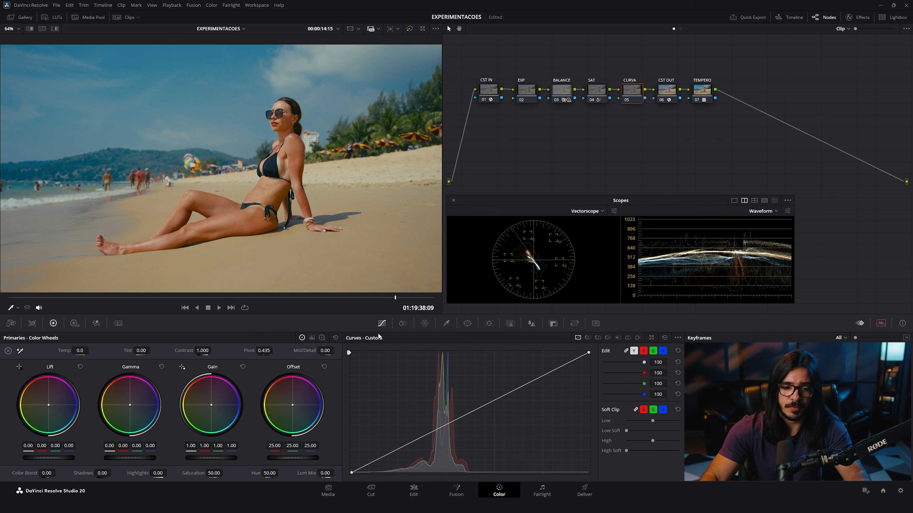
pyautogui.click(678, 338)
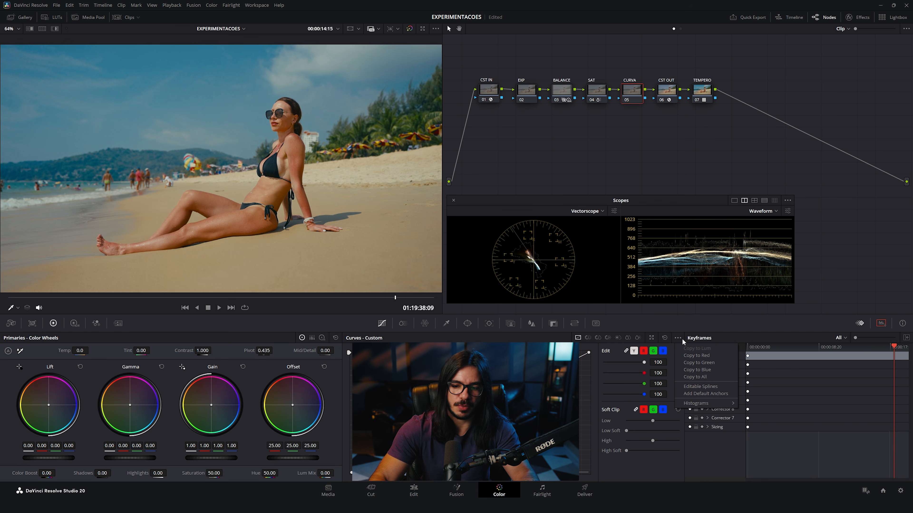
pyautogui.click(702, 386)
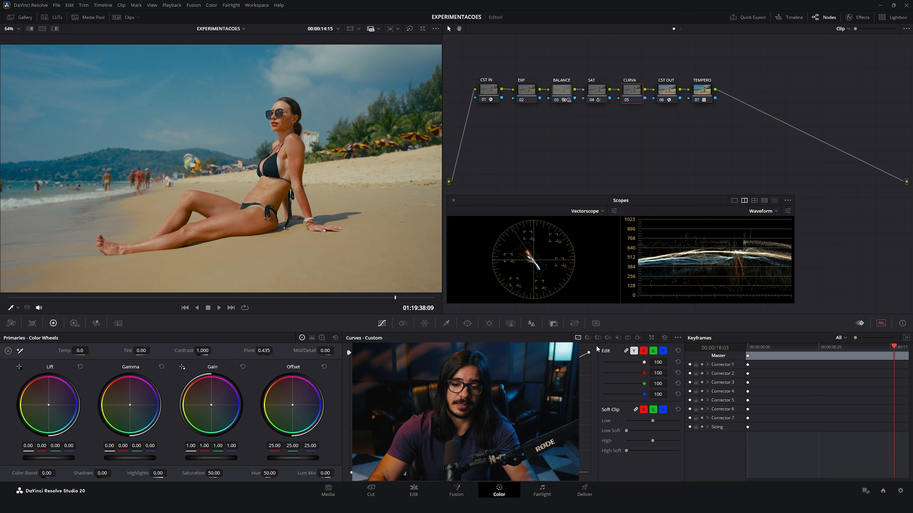
# Try an S-curve on the CURVA node twice by pulling the white and black end-point spline handles, resetting the curves each time.
pyautogui.click(589, 353)
pyautogui.moveTo(513, 395); pyautogui.dragTo(493, 363)
pyautogui.click(353, 471)
pyautogui.moveTo(430, 433); pyautogui.dragTo(425, 457)
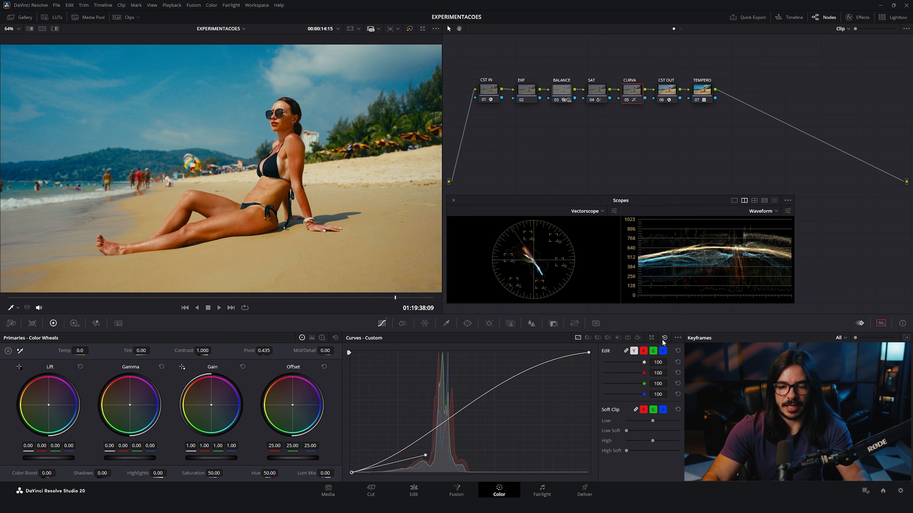
pyautogui.click(665, 337)
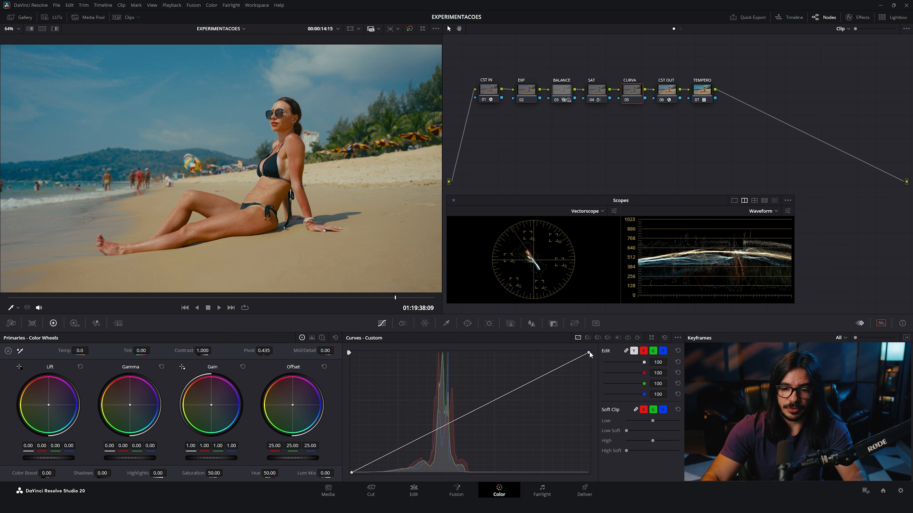
pyautogui.moveTo(510, 394); pyautogui.dragTo(474, 365)
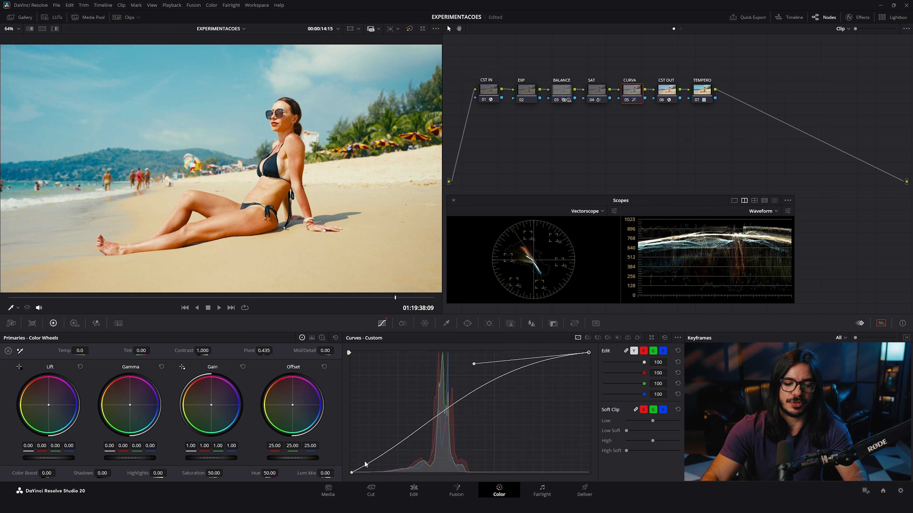
pyautogui.click(352, 472)
pyautogui.moveTo(428, 432); pyautogui.dragTo(425, 457)
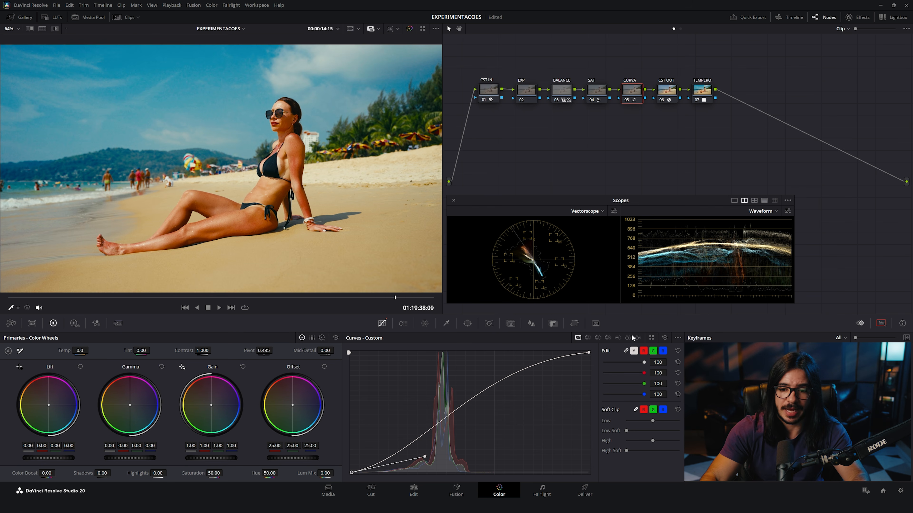
pyautogui.click(664, 338)
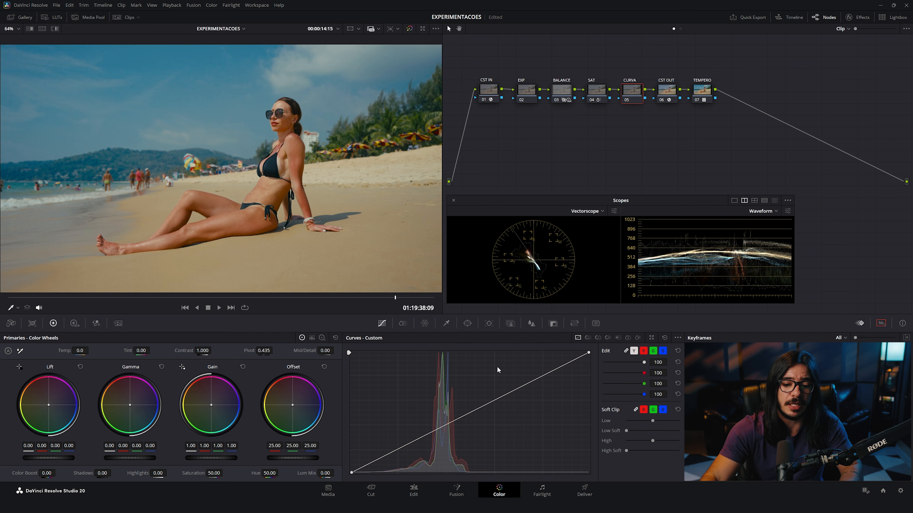
# Anchor the CURVA node's custom curve with a lower point on the diagonal and lift a second point slightly in the highlights.
pyautogui.keyDown('alt'); pyautogui.click(432, 431); pyautogui.keyUp('alt')
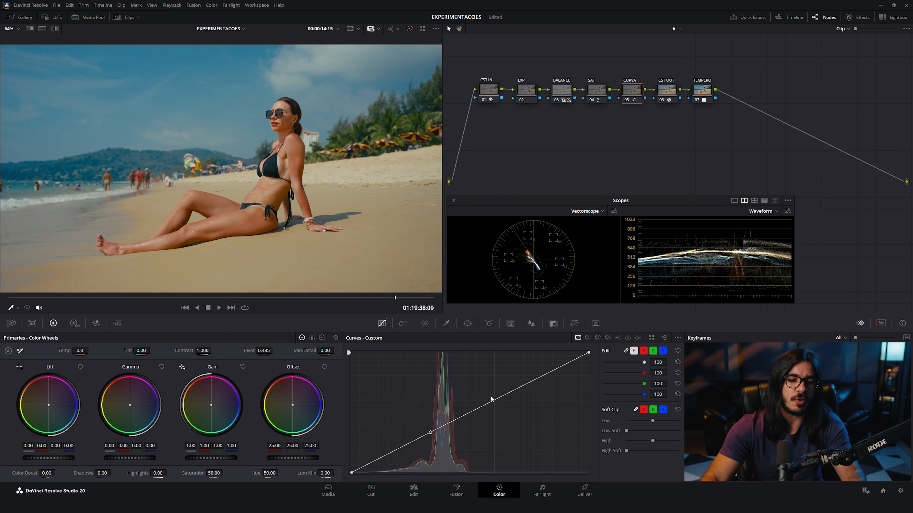
pyautogui.moveTo(519, 388); pyautogui.dragTo(516, 379)
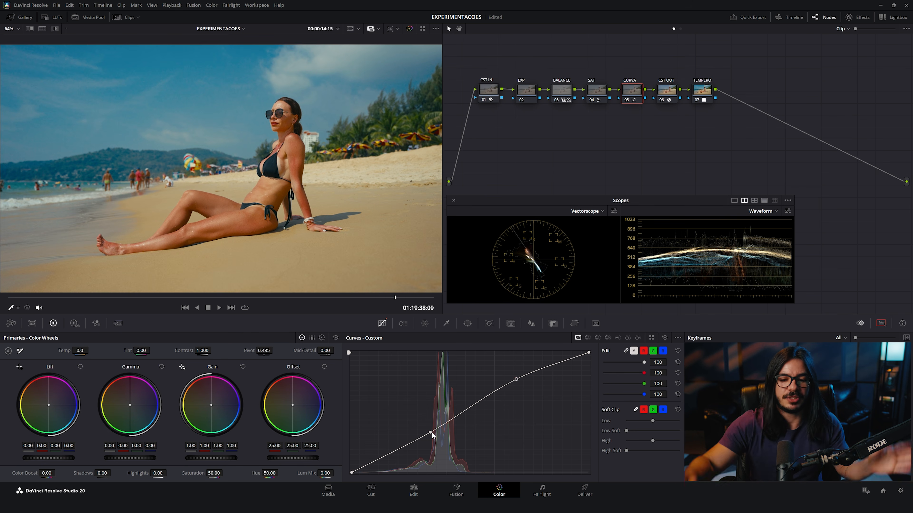
pyautogui.moveTo(515, 377); pyautogui.dragTo(516, 382)
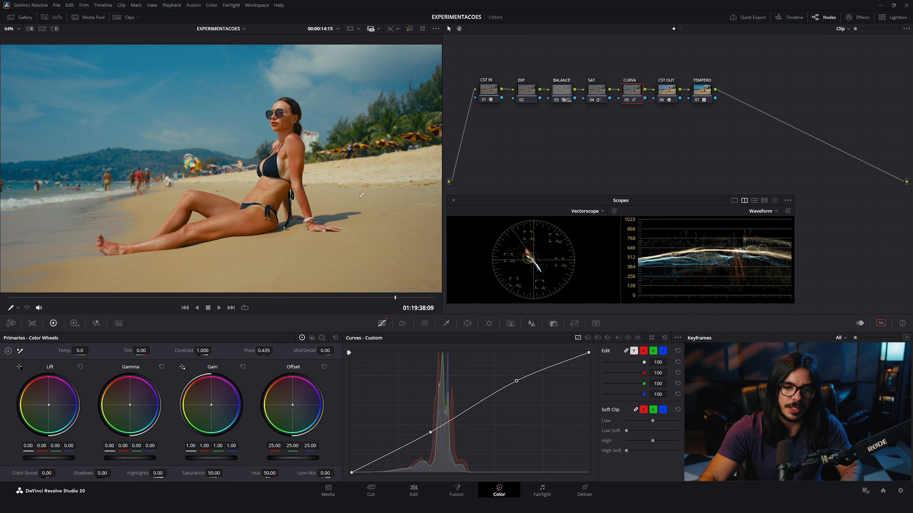
# Rebuild the CURVA node's contrast curve with a lower anchor on the diagonal, a slightly lifted highlight point and a slightly lowered shadow point.
pyautogui.rightClick(516, 382)
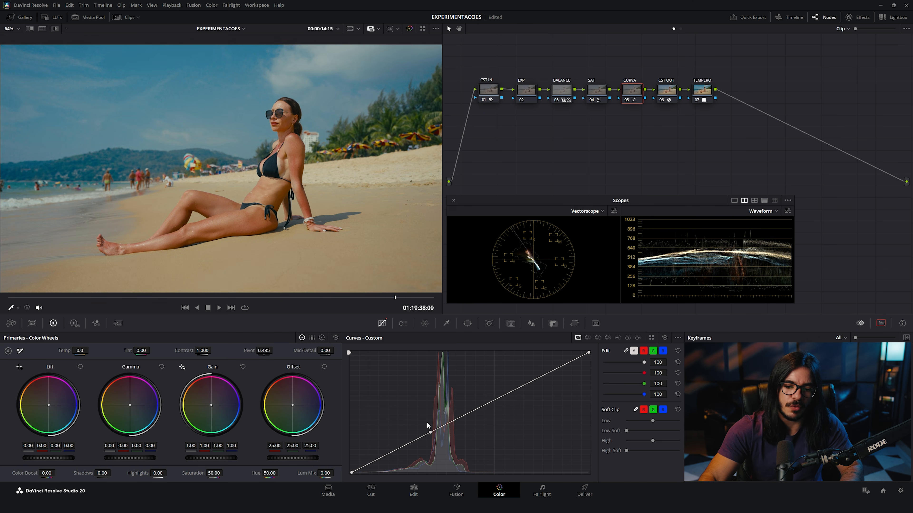
pyautogui.rightClick(431, 433)
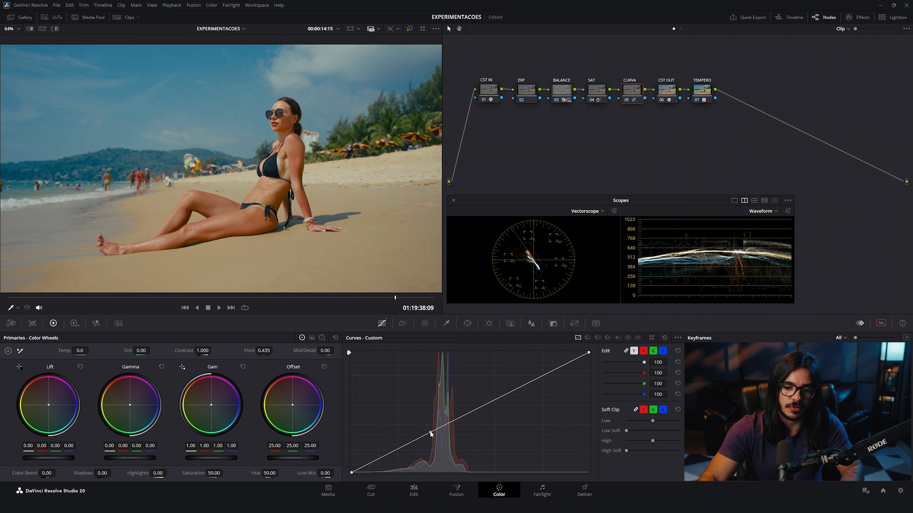
pyautogui.press('alt')
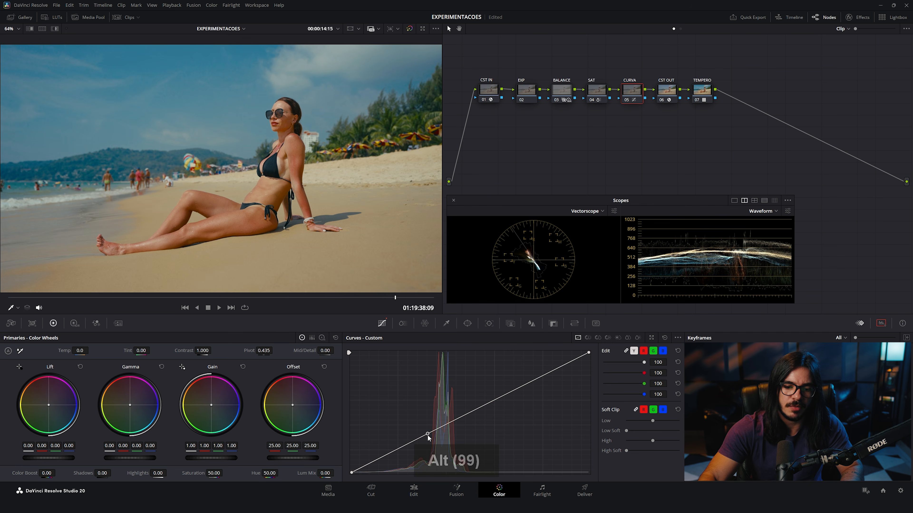
pyautogui.keyDown('alt'); pyautogui.click(421, 437); pyautogui.keyUp('alt')
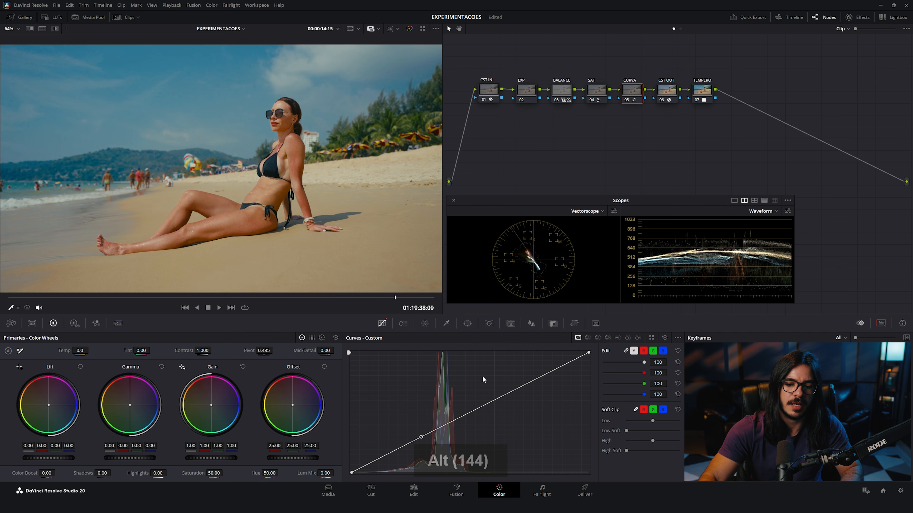
pyautogui.moveTo(509, 394); pyautogui.dragTo(506, 387)
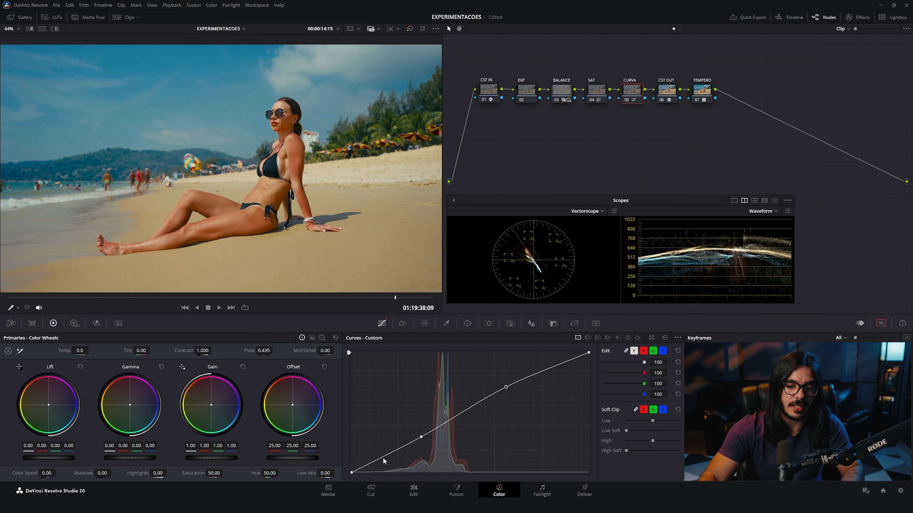
pyautogui.click(389, 456)
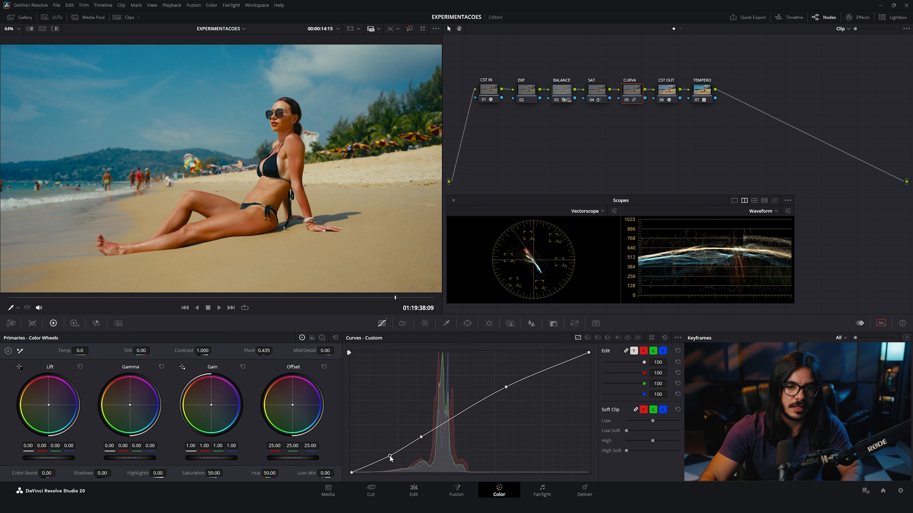
pyautogui.moveTo(389, 456); pyautogui.dragTo(386, 459)
# Compare the shot with the CURVA node's contrast curve repeatedly disabled and enabled, both in the viewer and in full screen.
pyautogui.hotkey('ctrl', 'd')
pyautogui.hotkey('ctrl', 'd')
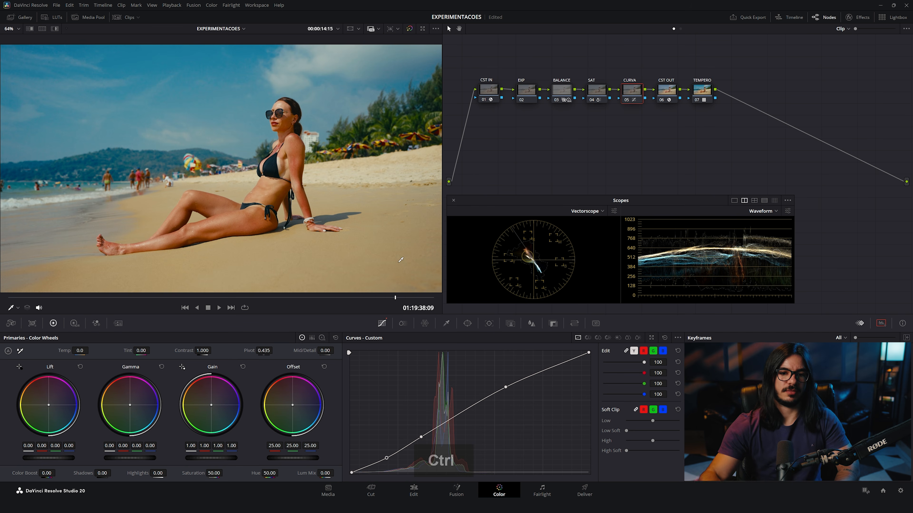
pyautogui.hotkey('ctrl', 'd')
pyautogui.hotkey('ctrl', 'd')
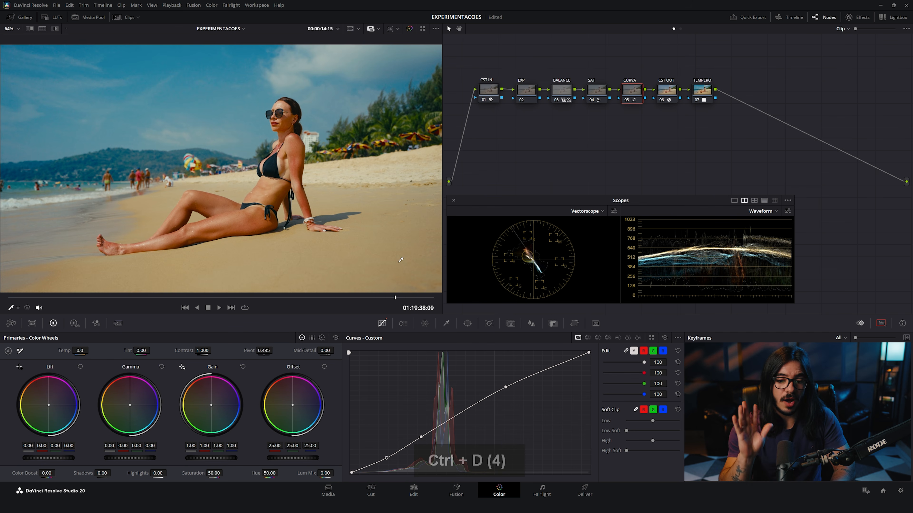
pyautogui.hotkey('ctrl', 'f')
pyautogui.hotkey('ctrl', 'd')
pyautogui.hotkey('ctrl', 'd')
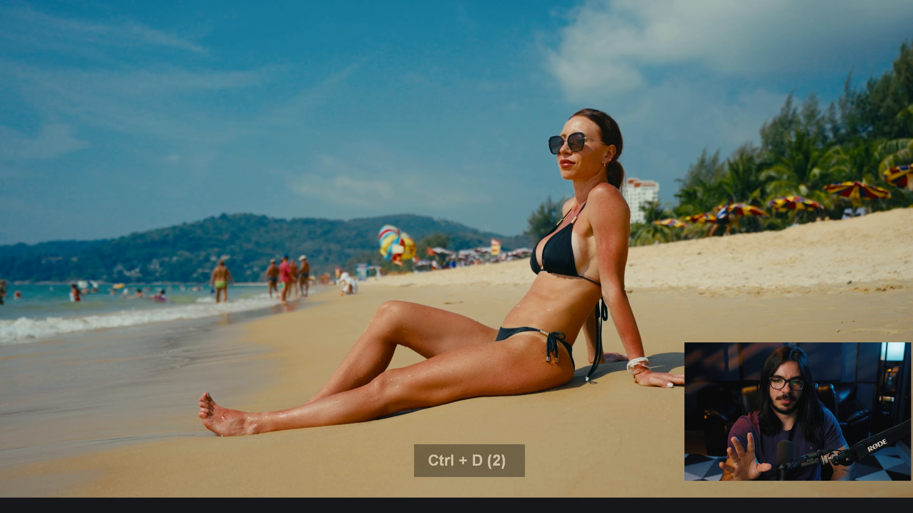
pyautogui.hotkey('ctrl', 'f')
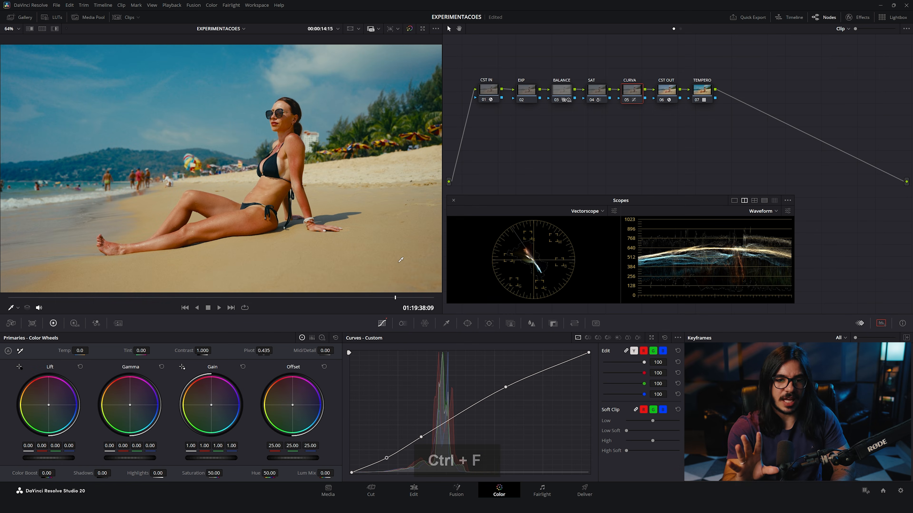
pyautogui.hotkey('ctrl', 'd')
pyautogui.hotkey('ctrl', 'f')
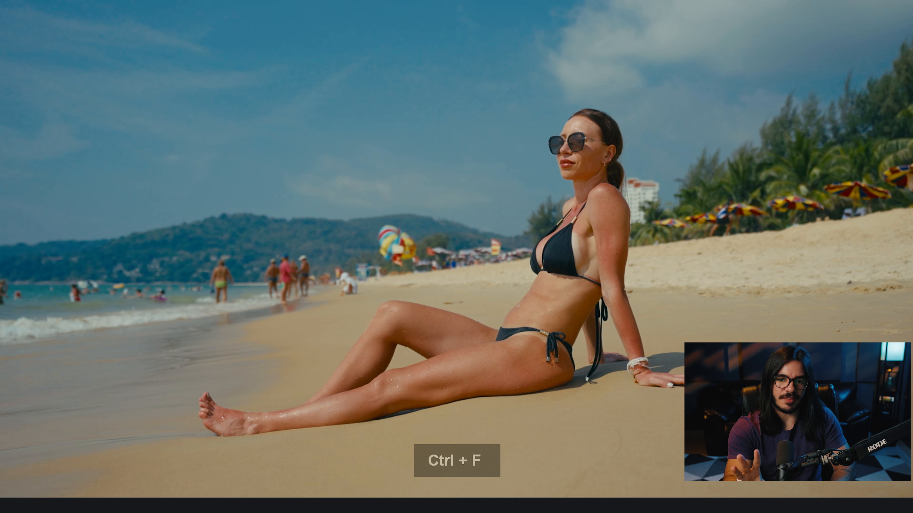
pyautogui.hotkey('ctrl', 'd')
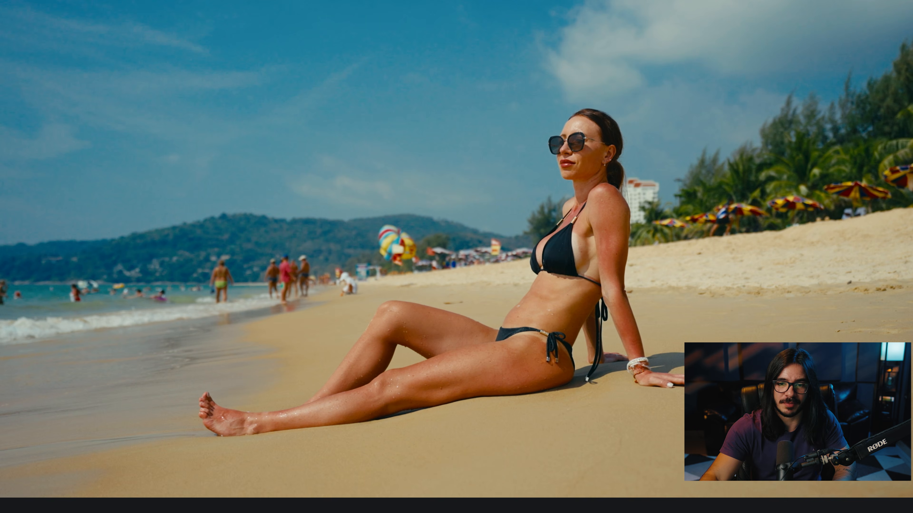
pyautogui.hotkey('ctrl', 'd')
pyautogui.hotkey('ctrl', 'd')
pyautogui.hotkey('ctrl', 'd')
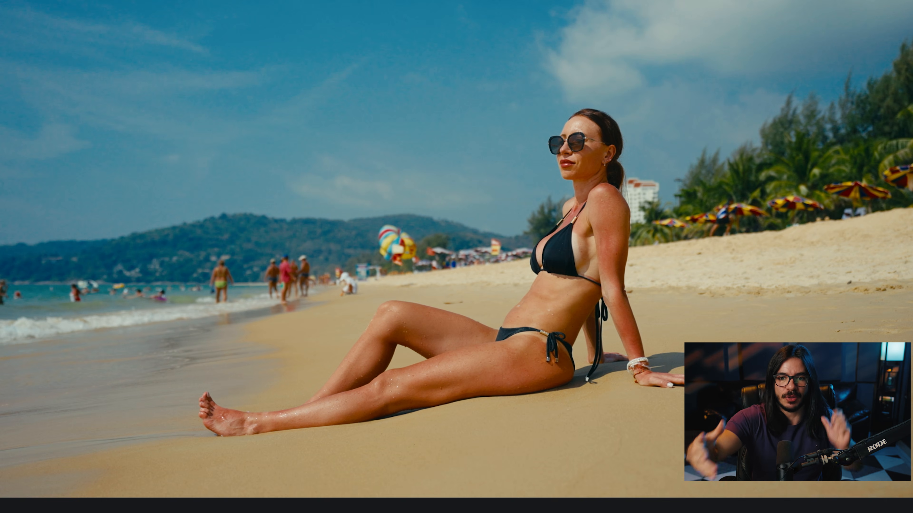
pyautogui.hotkey('ctrl', 'd')
pyautogui.hotkey('ctrl', 'd')
pyautogui.hotkey('ctrl', 'd')
pyautogui.hotkey('ctrl', 'd')
pyautogui.hotkey('ctrl', 'd')
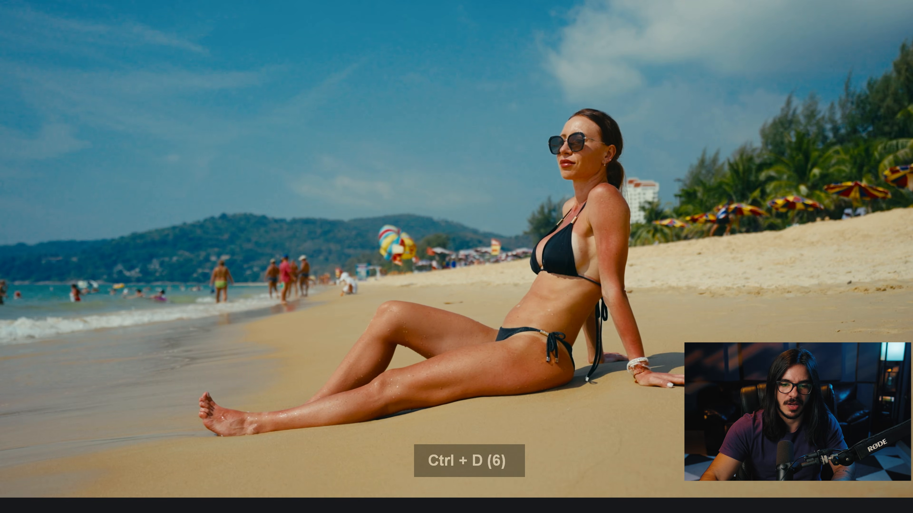
pyautogui.hotkey('ctrl', 'f')
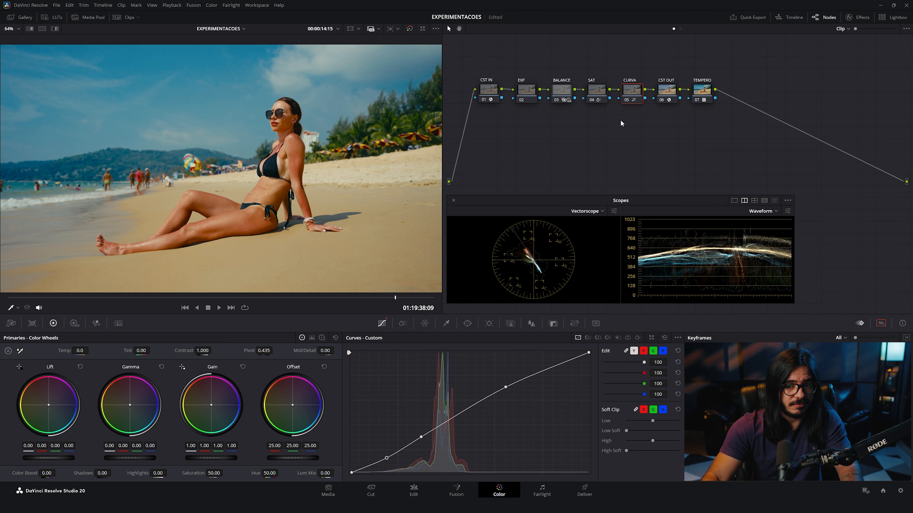
# Set the SAT node's overall ColorSlice saturation to 1.08.
pyautogui.click(595, 92)
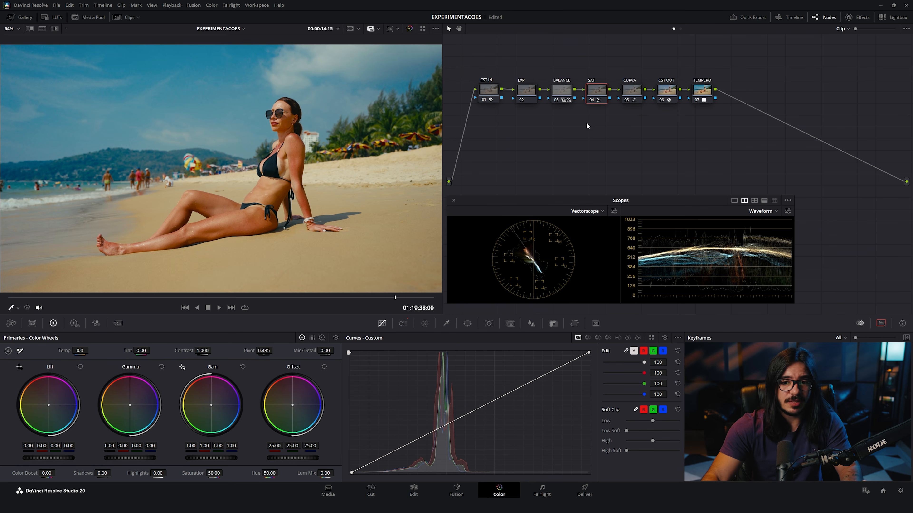
pyautogui.click(402, 324)
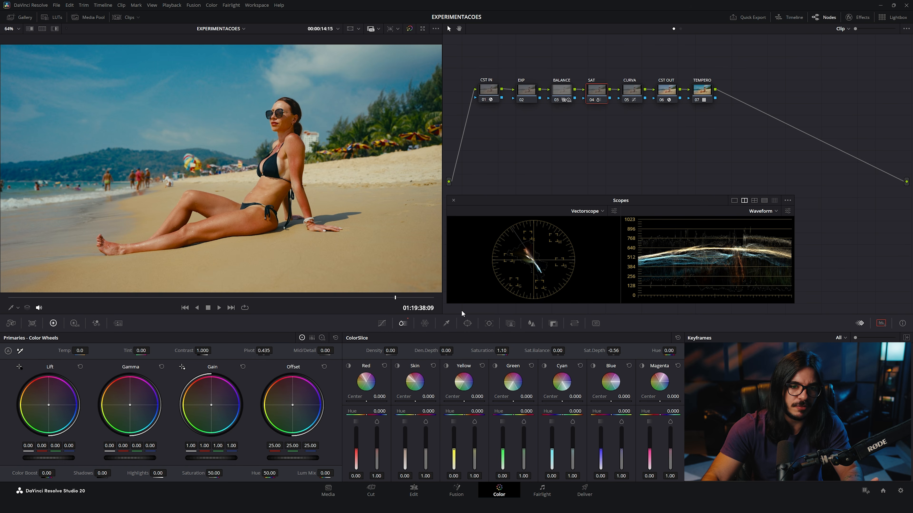
pyautogui.moveTo(502, 351); pyautogui.dragTo(500, 351)
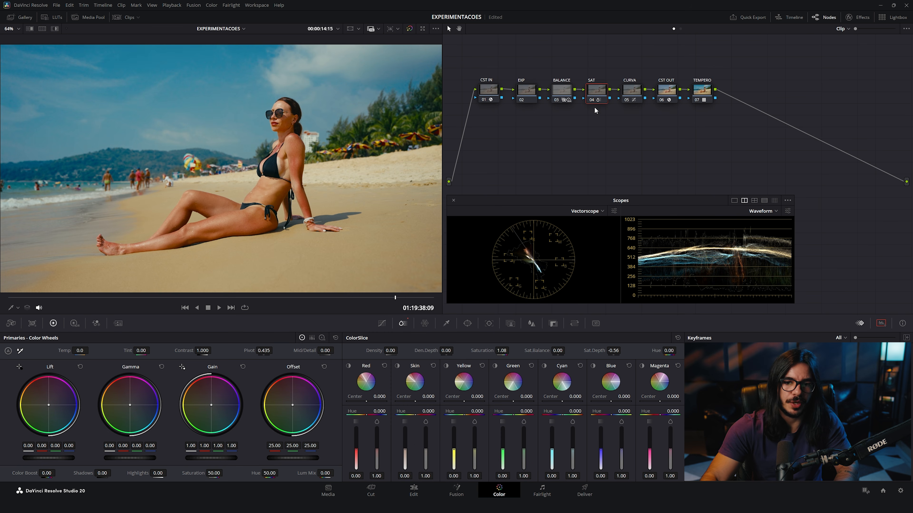
# Compare the shot with the SAT node's adjusted saturation disabled and enabled.
pyautogui.hotkey('ctrl', 'd')
pyautogui.hotkey('ctrl', 'd')
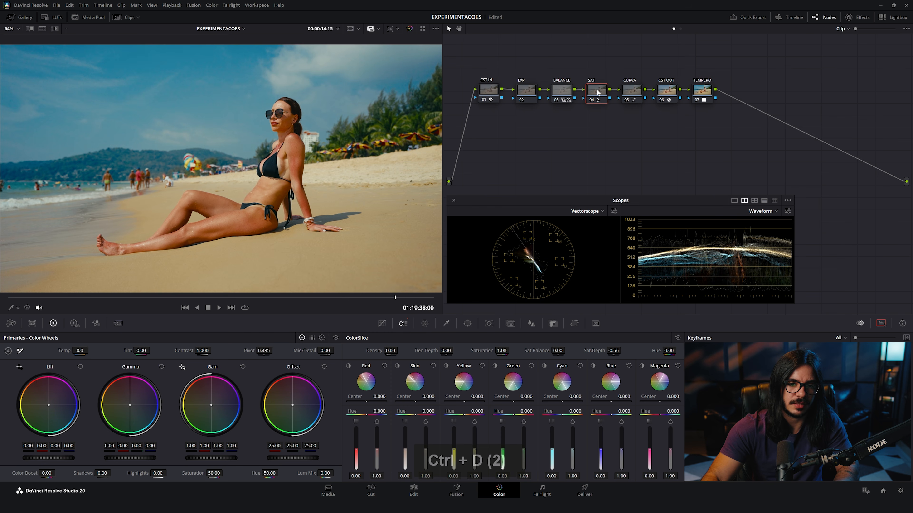
pyautogui.hotkey('ctrl', 'd')
pyautogui.hotkey('ctrl', 'd')
# Check the CURVA node's contrast again by toggling the node off and on, including in full screen.
pyautogui.click(635, 89)
pyautogui.hotkey('ctrl', 'd')
pyautogui.hotkey('ctrl', 'd')
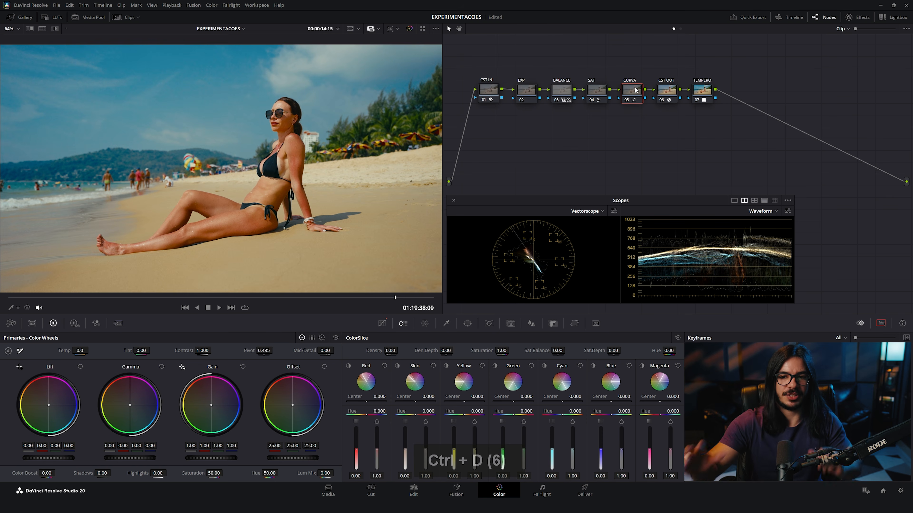
pyautogui.hotkey('ctrl', 'f')
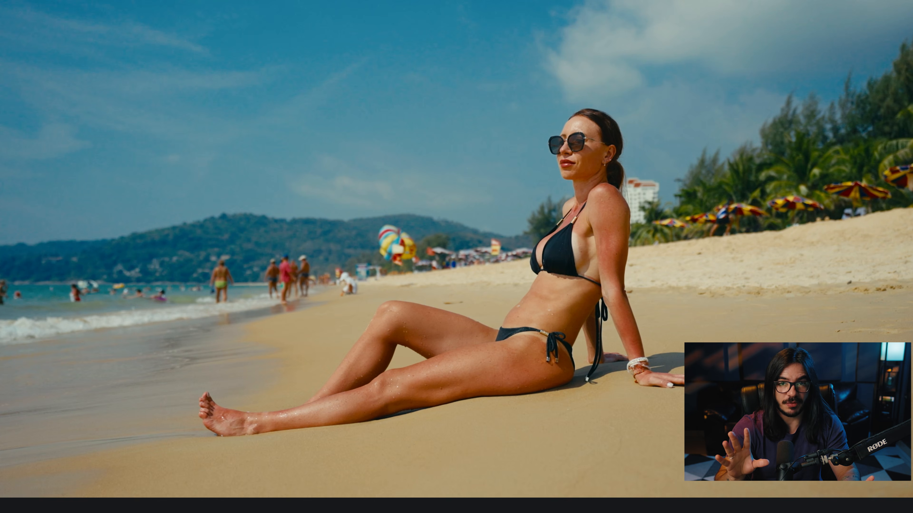
pyautogui.hotkey('ctrl', 'd')
pyautogui.hotkey('ctrl', 'd')
pyautogui.hotkey('ctrl', 'd')
pyautogui.hotkey('ctrl', 'd')
pyautogui.hotkey('ctrl', 'd')
pyautogui.hotkey('ctrl', 'd')
pyautogui.hotkey('ctrl', 'f')
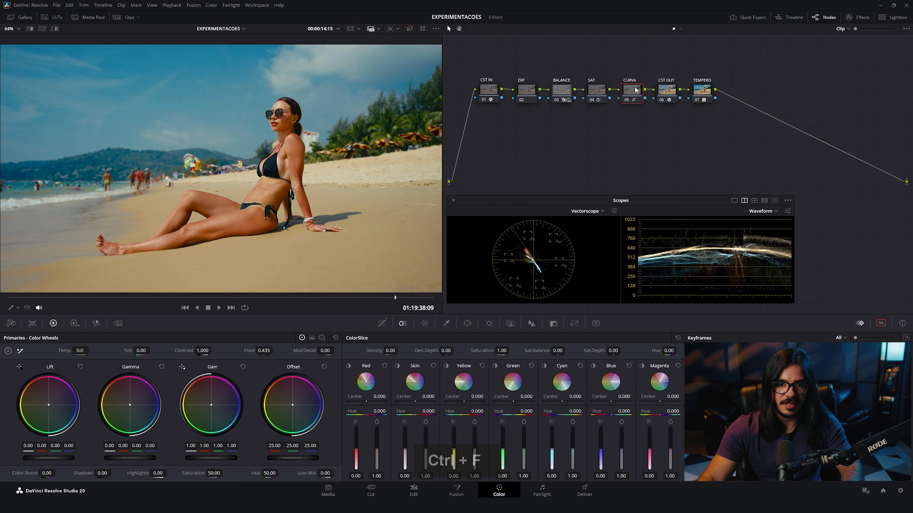
# Go through the nodes from EXP to TEMPERO and compare the shot with the TEMPERO node's LUT repeatedly disabled and enabled.
pyautogui.click(531, 95)
pyautogui.click(564, 97)
pyautogui.click(594, 91)
pyautogui.click(631, 91)
pyautogui.click(701, 94)
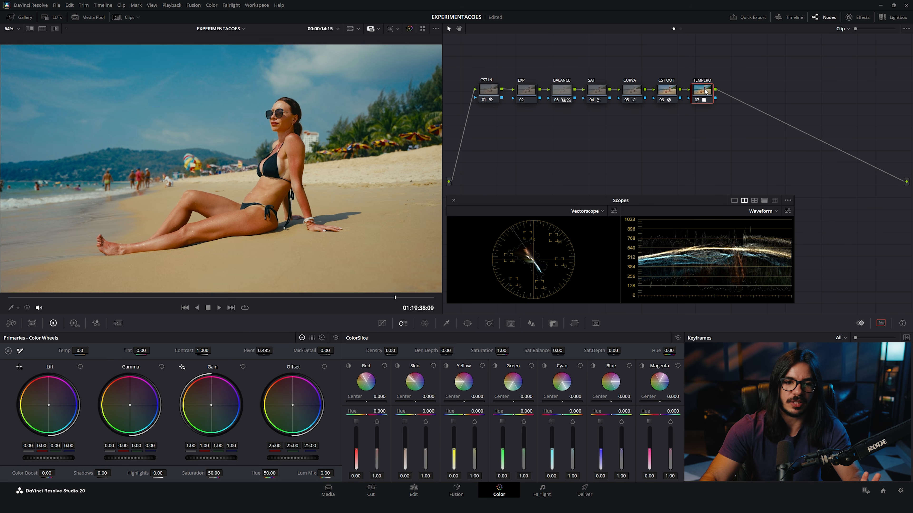
pyautogui.hotkey('ctrl', 'd')
pyautogui.hotkey('ctrl', 'd')
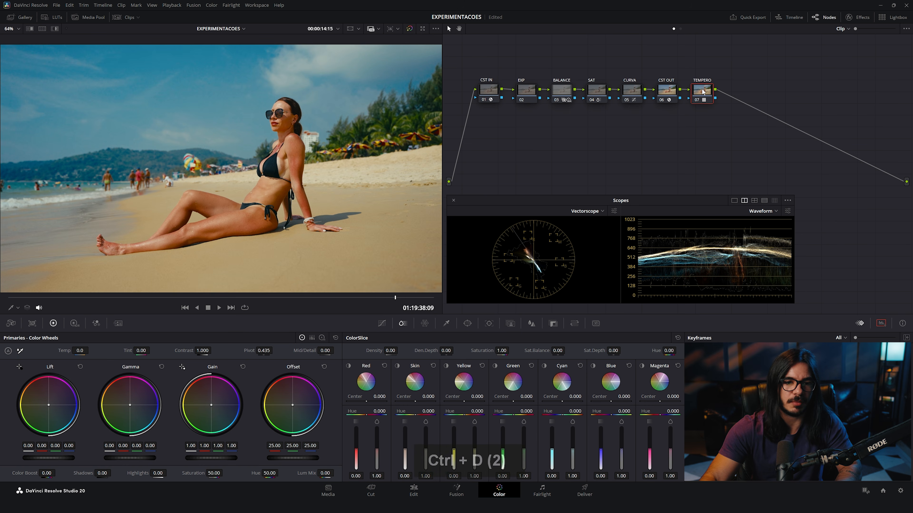
pyautogui.hotkey('ctrl', 'd')
pyautogui.hotkey('ctrl', 'd')
pyautogui.hotkey('ctrl', 'd')
pyautogui.hotkey('ctrl', 'd')
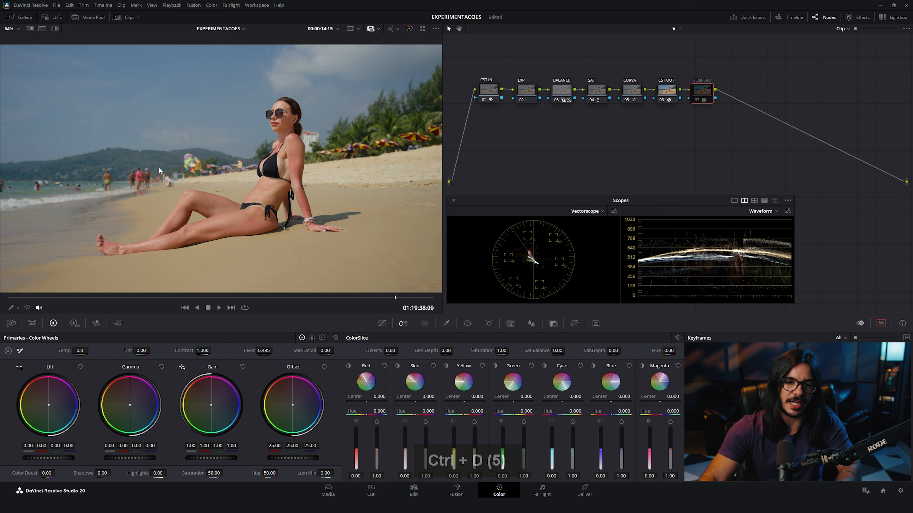
pyautogui.hotkey('ctrl', 'd')
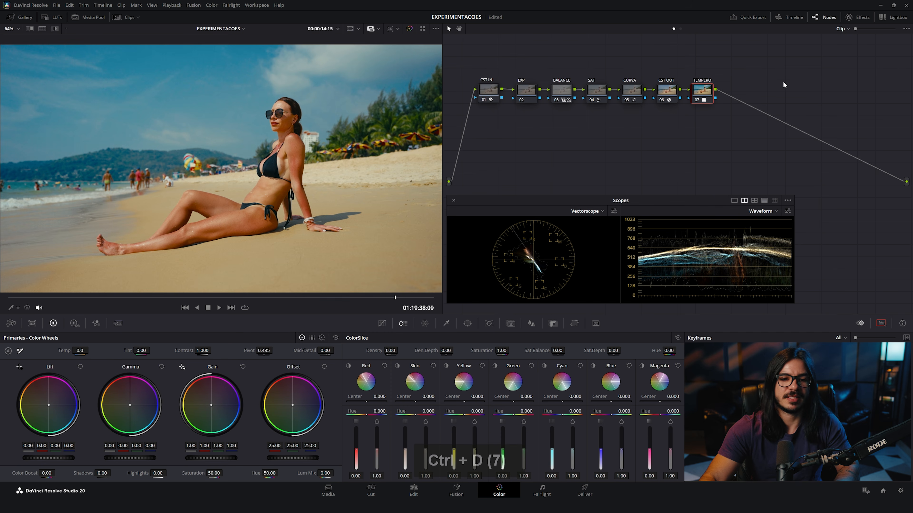
pyautogui.hotkey('ctrl', 'd')
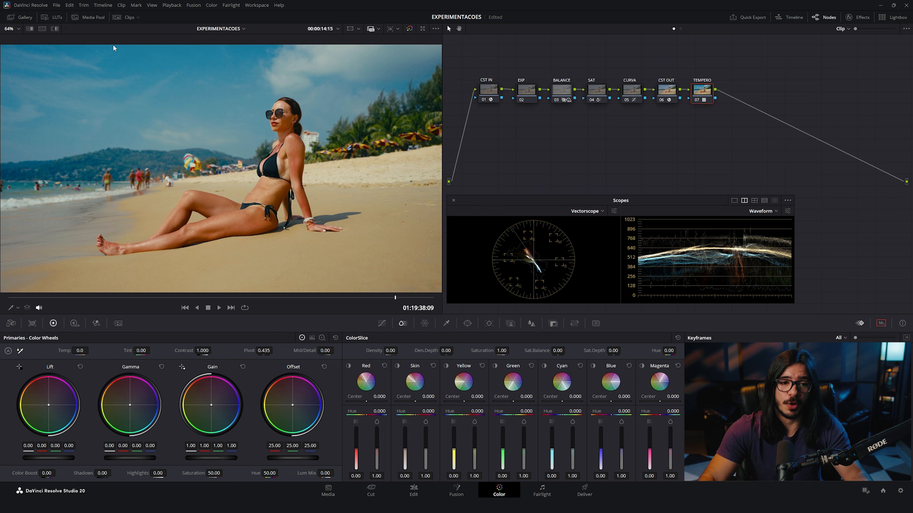
# Show the timeline's clip thumbnails and open clip 02, the forest hiker shot, at frame 00:00:01:22.
pyautogui.click(122, 19)
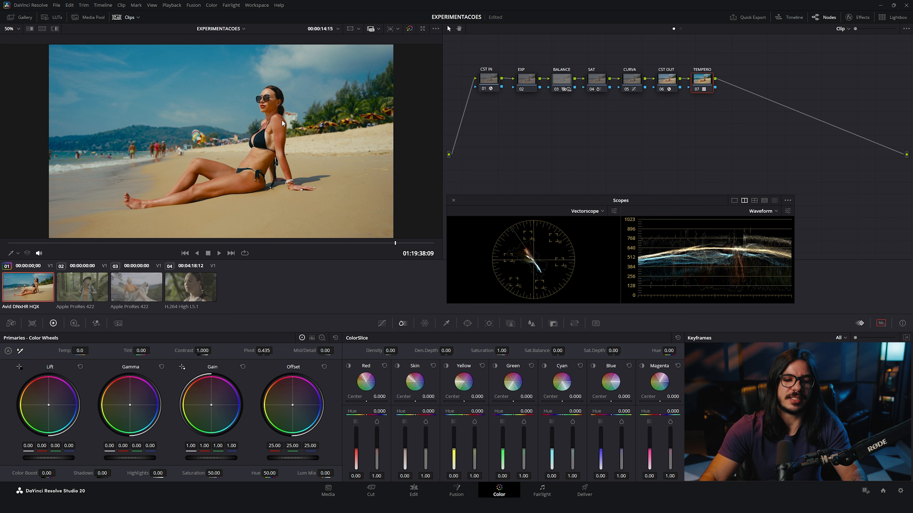
pyautogui.click(95, 283)
pyautogui.moveTo(127, 244)
pyautogui.mouseDown()
pyautogui.moveTo(60, 247)
pyautogui.moveTo(308, 245)
pyautogui.moveTo(63, 248)
pyautogui.moveTo(129, 239)
pyautogui.mouseUp()
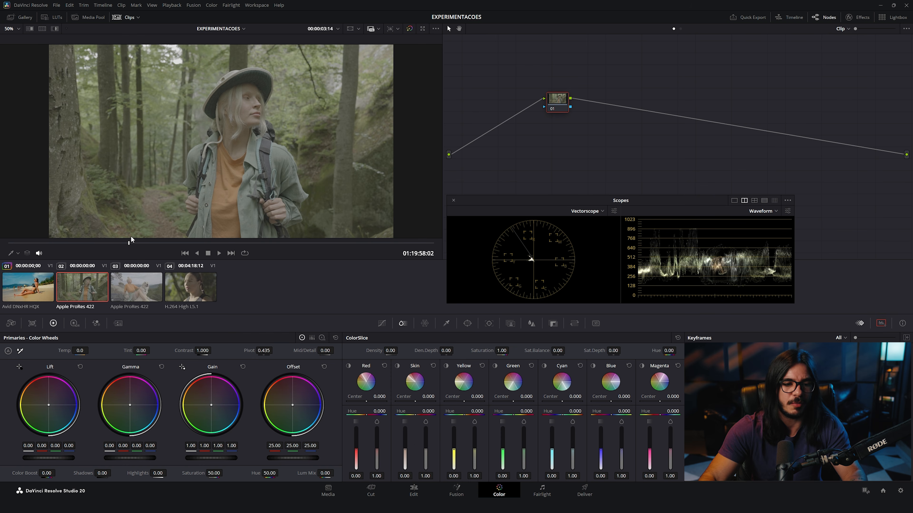
pyautogui.moveTo(103, 248); pyautogui.dragTo(74, 258)
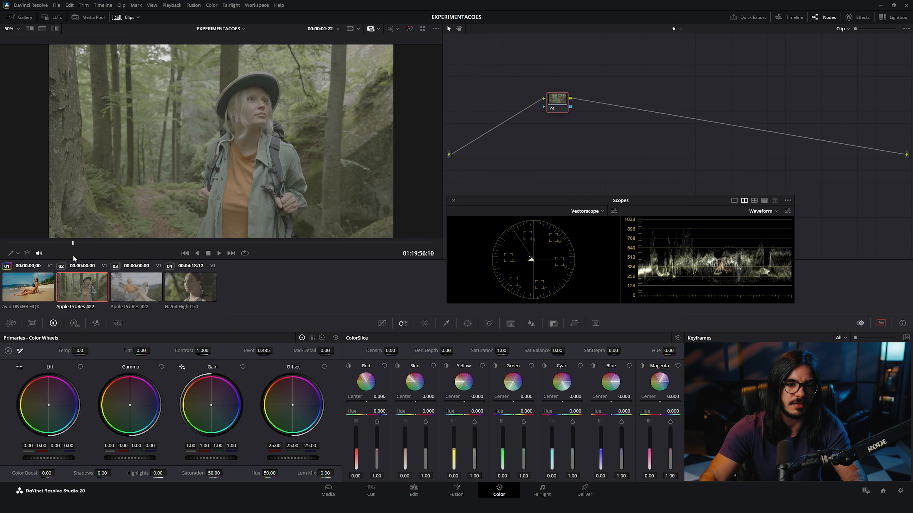
# Apply the grade of clip 01, the beach shot, to the forest clip and hide the clip thumbnails.
pyautogui.rightClick(30, 289)
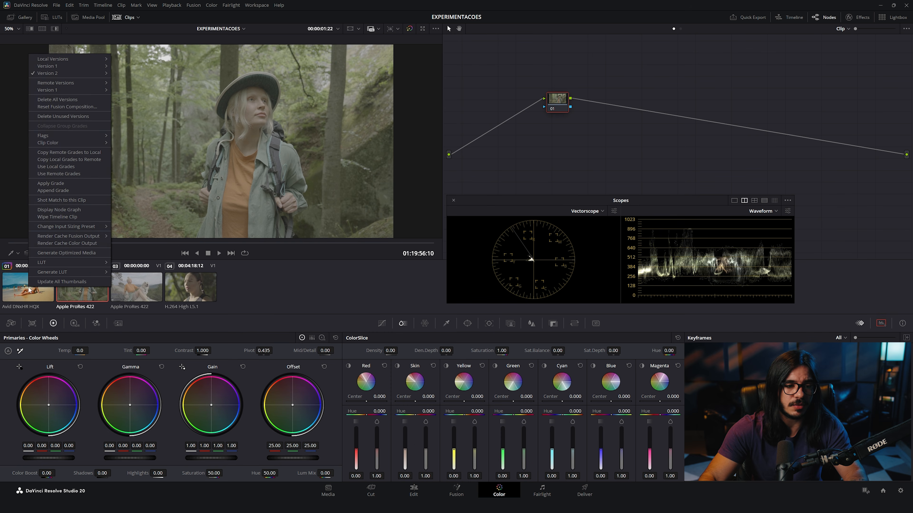
pyautogui.click(56, 184)
pyautogui.click(117, 17)
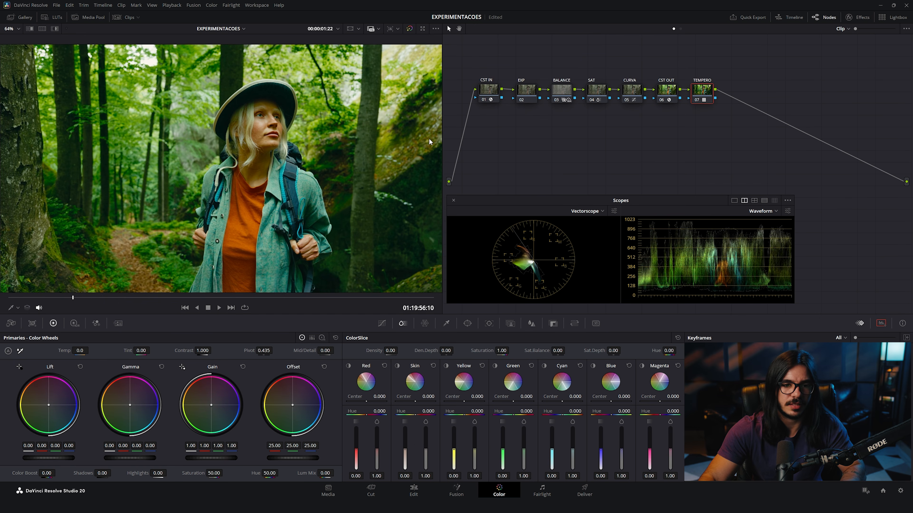
# Set the HDR Global wheel's X balance to 0.02 on the forest clip's BALANCE node and compare the shot with the node off and on.
pyautogui.moveTo(123, 301); pyautogui.dragTo(64, 301)
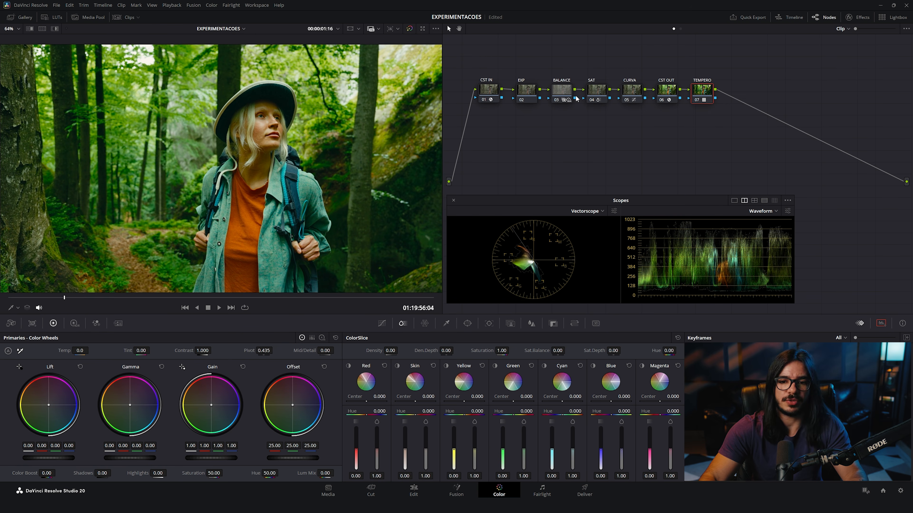
pyautogui.click(561, 91)
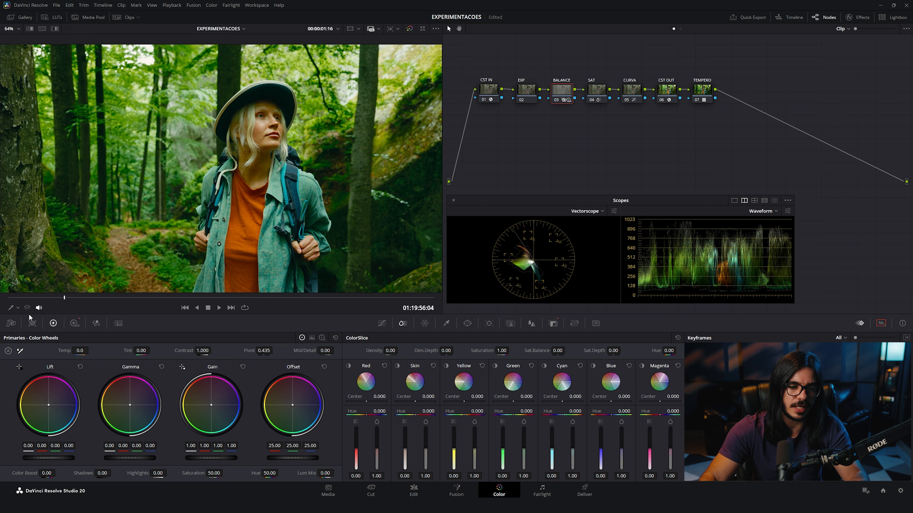
pyautogui.click(73, 323)
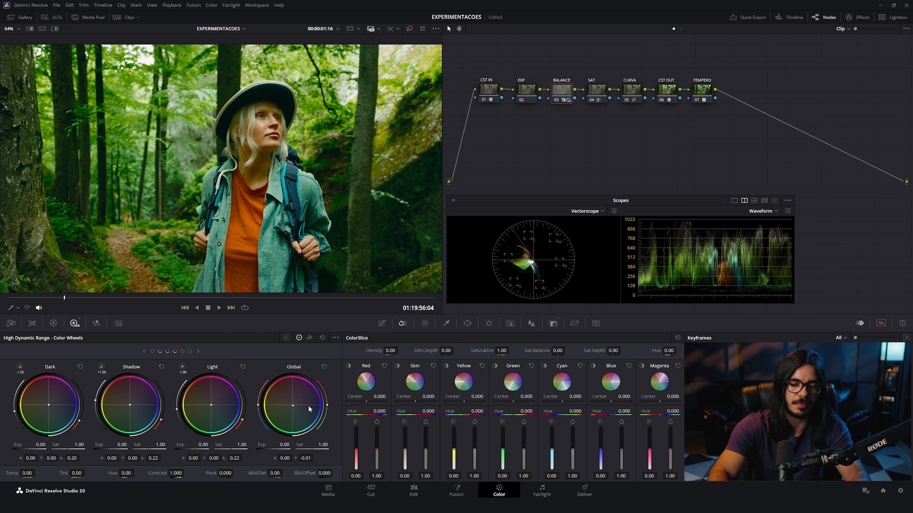
pyautogui.moveTo(308, 406); pyautogui.dragTo(309, 407)
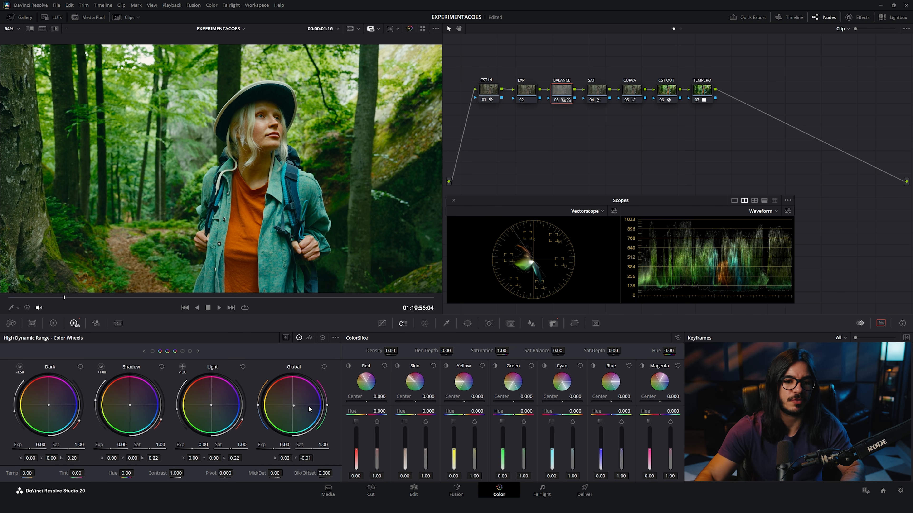
pyautogui.hotkey('ctrl', 'd')
pyautogui.hotkey('ctrl', 'd')
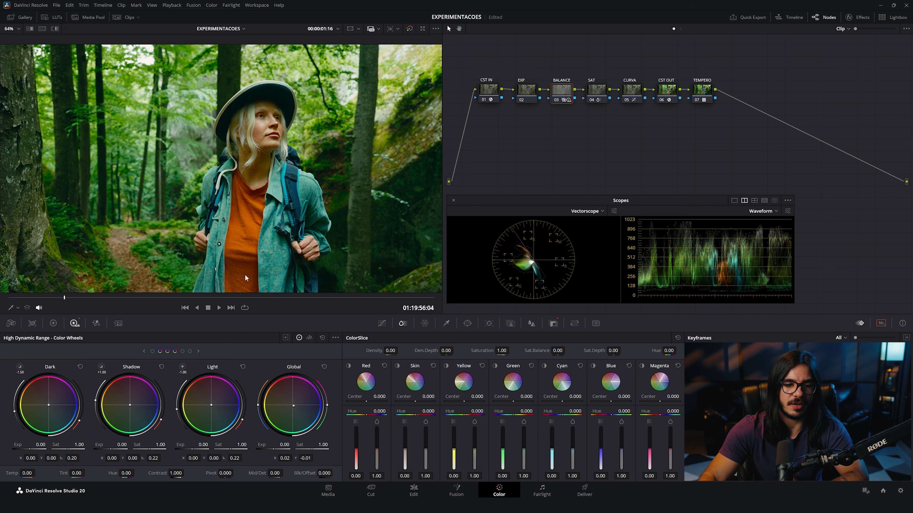
pyautogui.moveTo(176, 306); pyautogui.dragTo(1, 306)
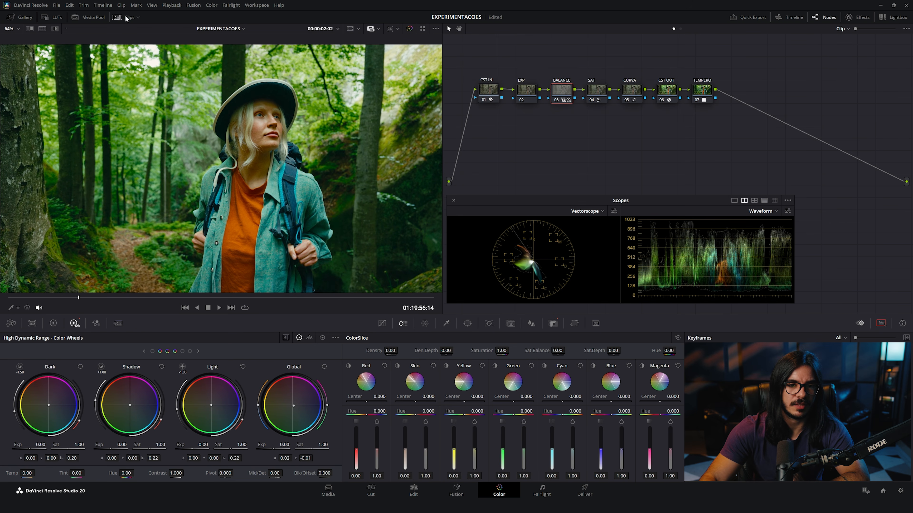
pyautogui.click(530, 89)
# Open clip 03, the hiker with the dog, apply the grade of clip 01 to it and hide the clip thumbnails.
pyautogui.click(131, 22)
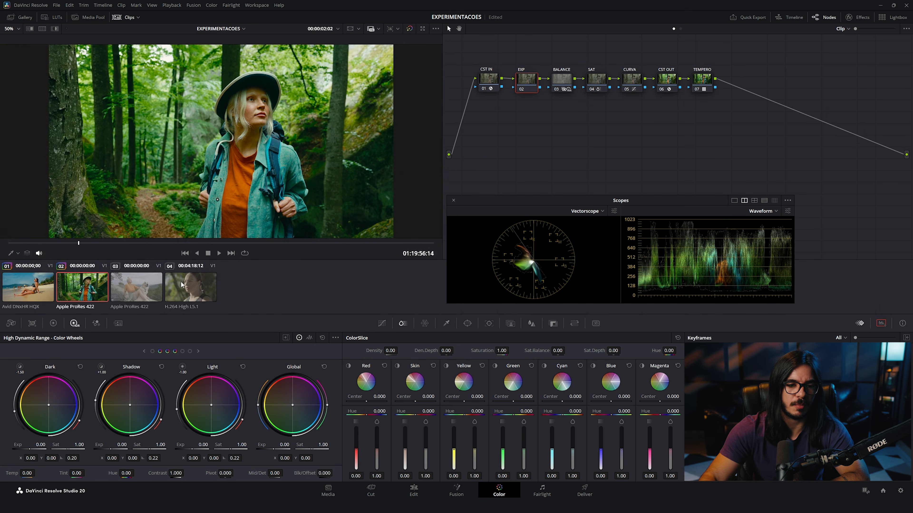
pyautogui.press('Down')
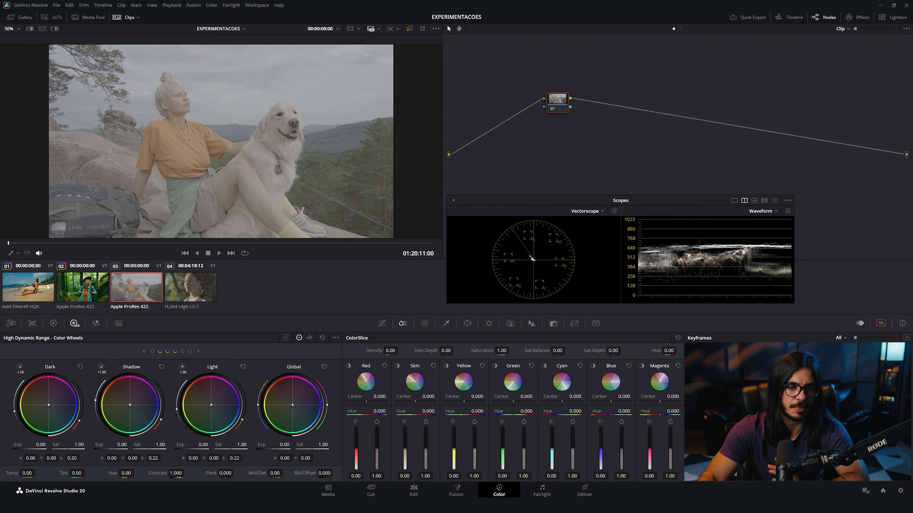
pyautogui.rightClick(36, 286)
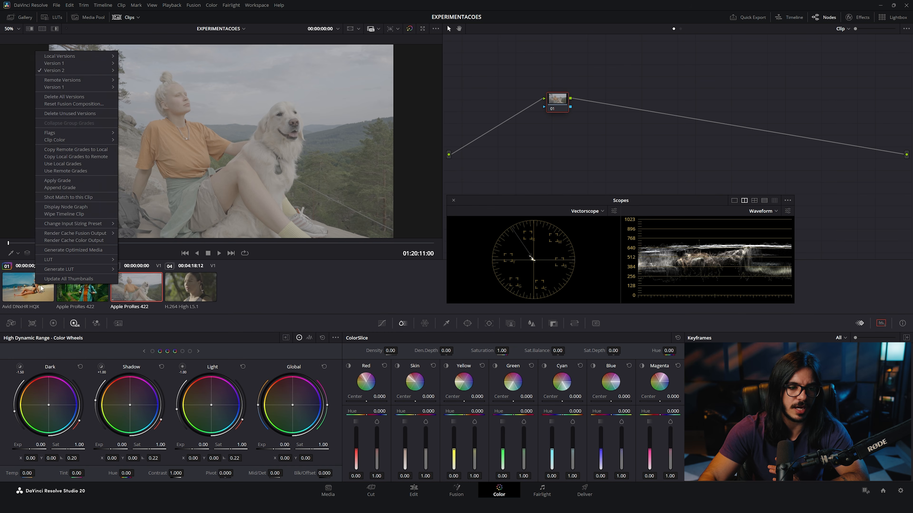
pyautogui.click(70, 186)
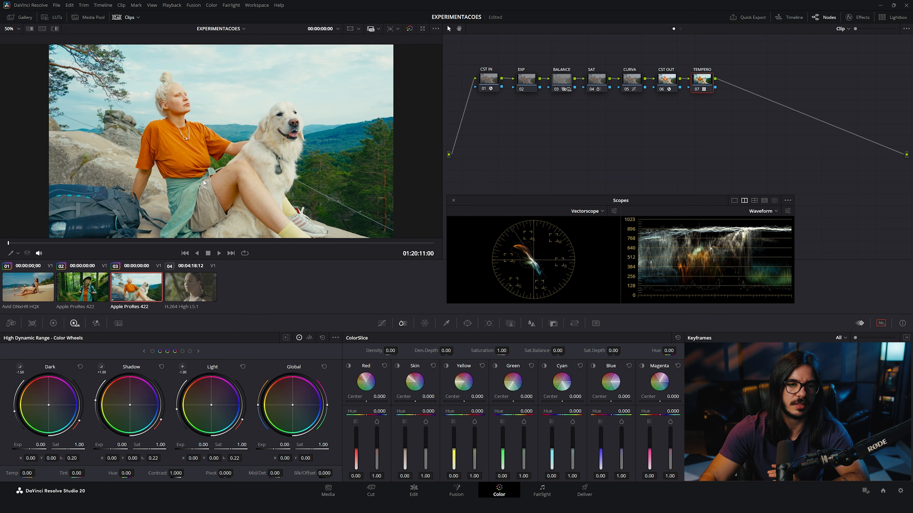
pyautogui.click(128, 19)
# At frame 00:00:00:20 of the dog clip, compare the shot repeatedly with the TEMPERO node disabled and enabled.
pyautogui.moveTo(57, 297); pyautogui.dragTo(39, 298)
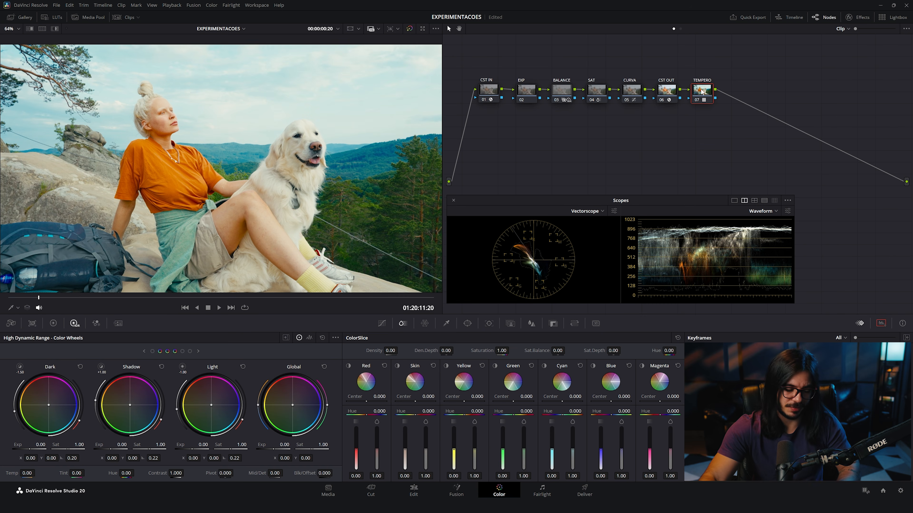
pyautogui.hotkey('ctrl', 'd')
pyautogui.hotkey('ctrl', 'd')
pyautogui.hotkey('ctrl', 'd')
pyautogui.hotkey('ctrl', 'd')
pyautogui.hotkey('ctrl', 'd')
pyautogui.hotkey('ctrl', 'd')
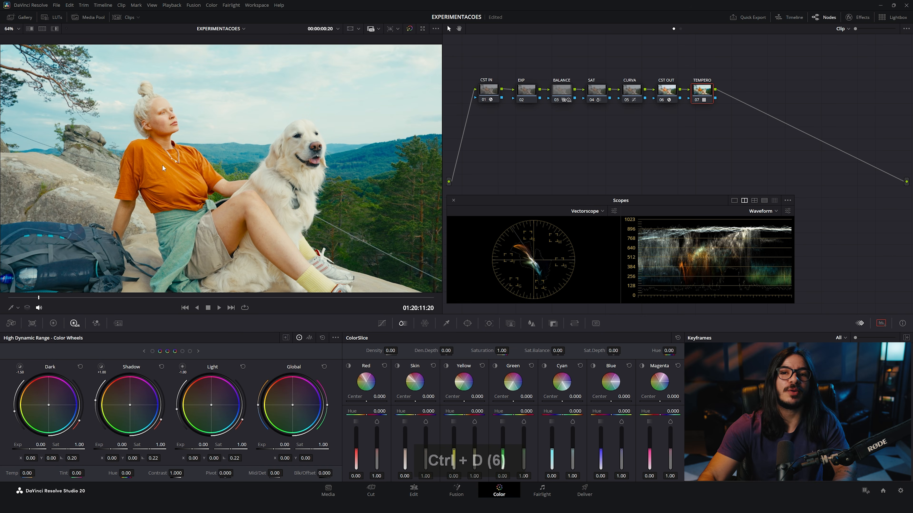
pyautogui.hotkey('ctrl', 'd')
pyautogui.hotkey('ctrl', 'd')
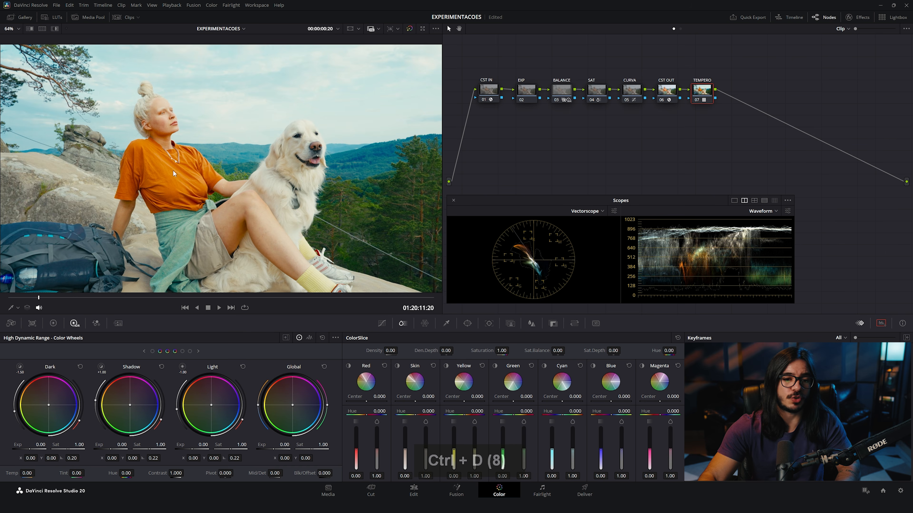
pyautogui.hotkey('ctrl', 'd')
pyautogui.hotkey('ctrl', 'd')
pyautogui.hotkey('ctrl', 'd')
pyautogui.hotkey('ctrl', 'd')
pyautogui.hotkey('ctrl', 'd')
pyautogui.hotkey('ctrl', 'd')
pyautogui.hotkey('ctrl', 'd')
pyautogui.hotkey('ctrl', 'd')
pyautogui.hotkey('ctrl', 'd')
pyautogui.hotkey('ctrl', 'd')
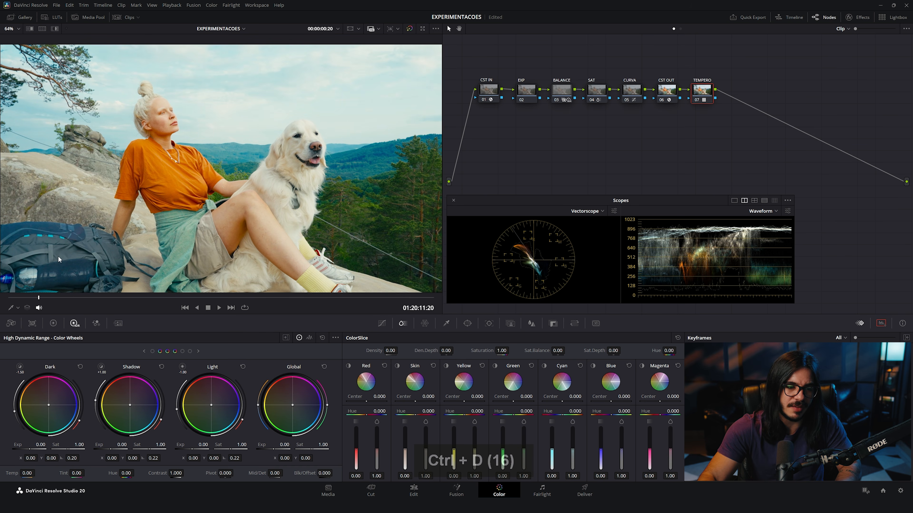
pyautogui.hotkey('ctrl', 'd')
pyautogui.hotkey('ctrl', 'd')
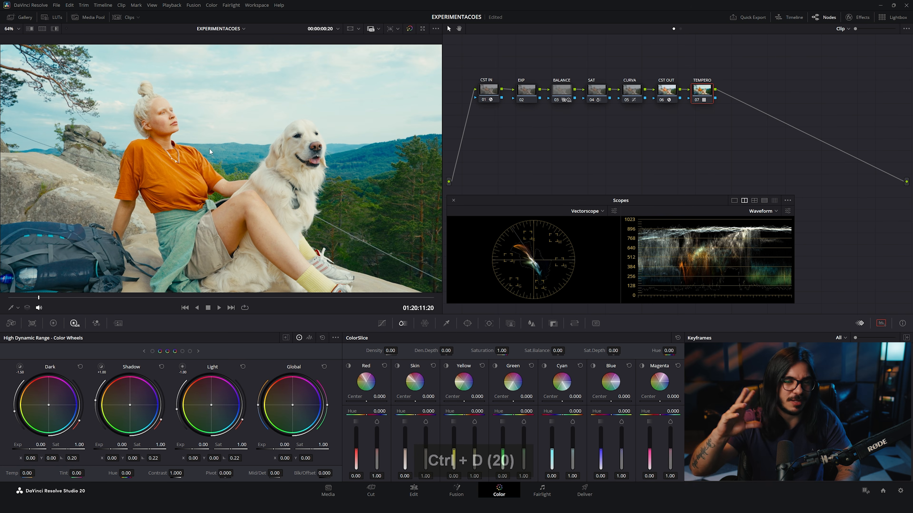
pyautogui.hotkey('ctrl', 'd')
pyautogui.hotkey('ctrl', 'd')
pyautogui.hotkey('ctrl', 'd')
pyautogui.hotkey('ctrl', 'd')
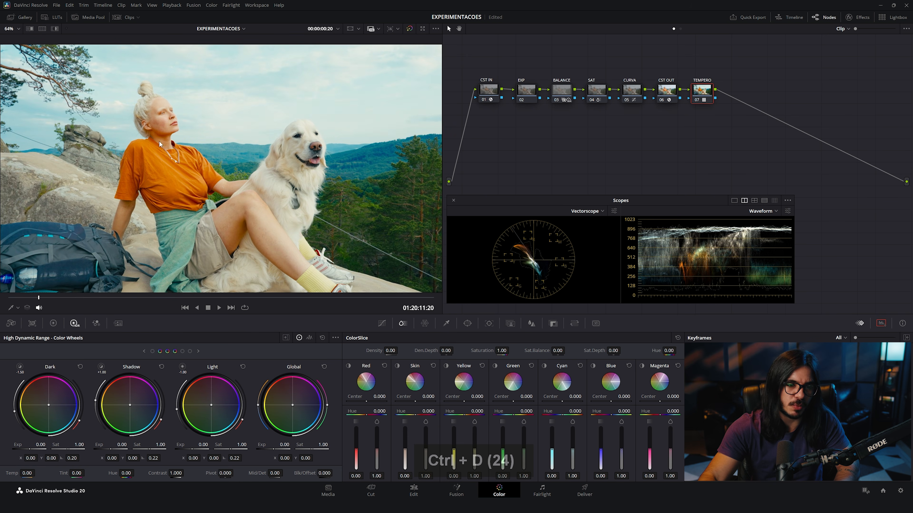
pyautogui.hotkey('ctrl', 'd')
pyautogui.hotkey('ctrl', 'd')
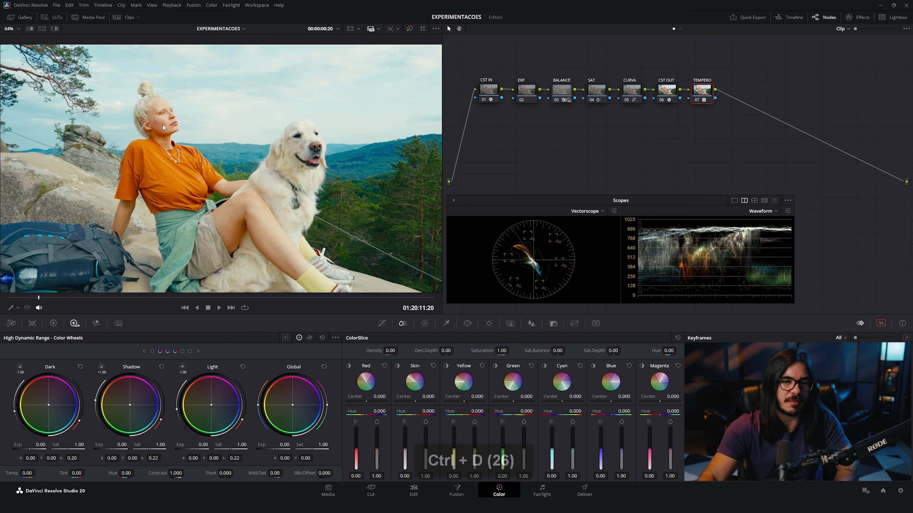
pyautogui.hotkey('ctrl', 'd')
pyautogui.hotkey('ctrl', 'd')
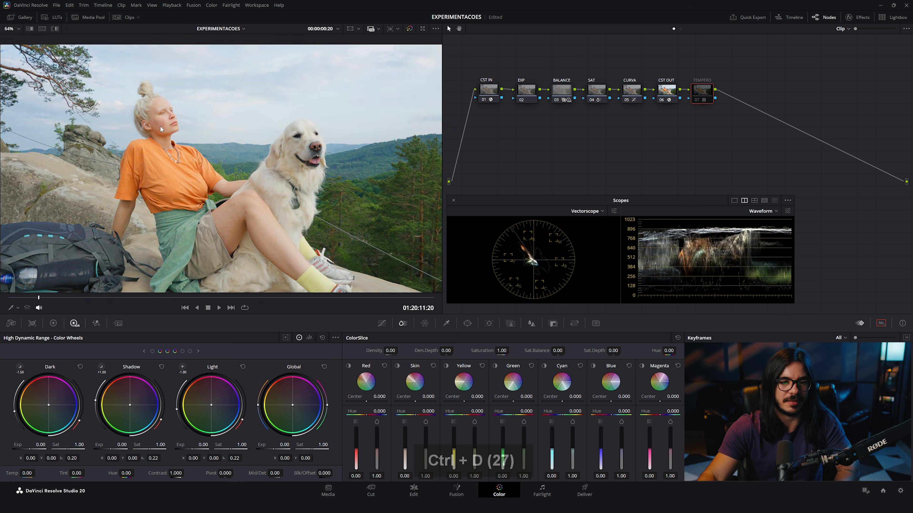
# Open clip 04, the close-up of the woman, apply the grade of clip 01 to it and hide the clip thumbnails.
pyautogui.click(131, 19)
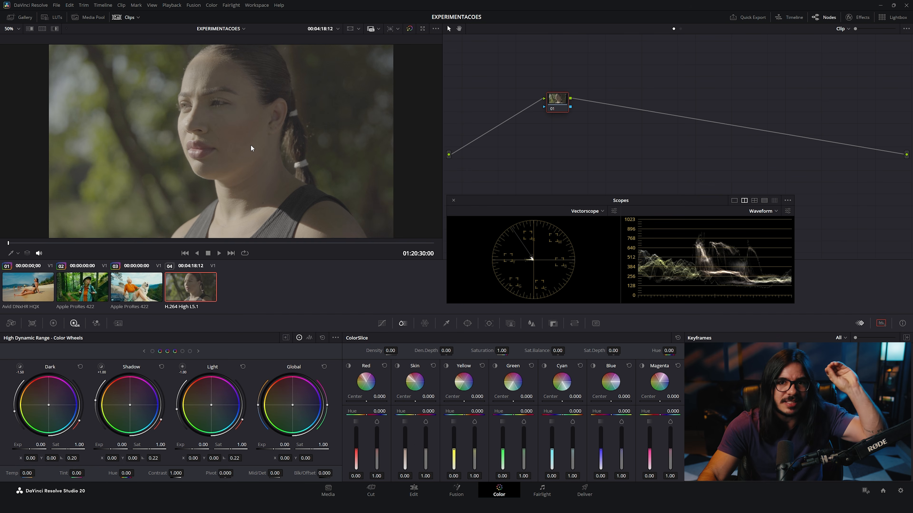
pyautogui.rightClick(31, 289)
pyautogui.click(68, 189)
pyautogui.click(126, 17)
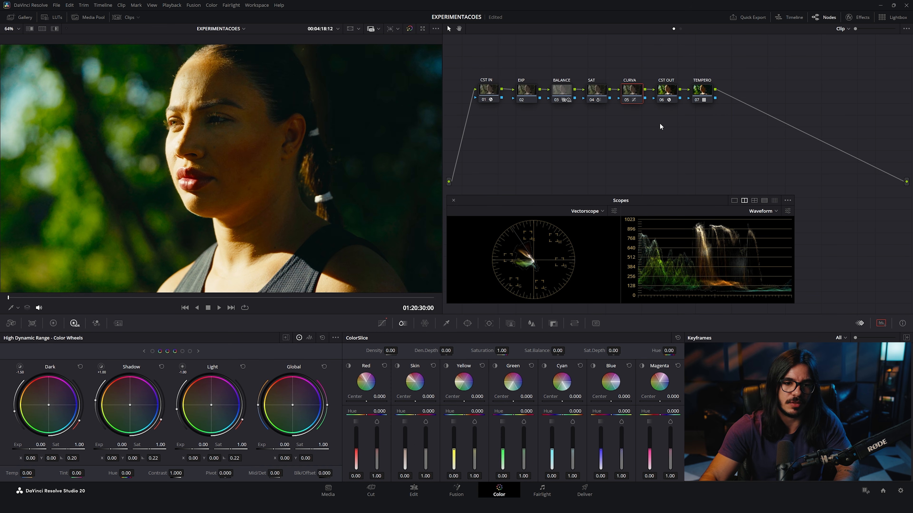
# Reset the CURVA node's grade on the close-up clip and compare the shot with the whole grade bypassed and active.
pyautogui.hotkey('ctrl', 'd')
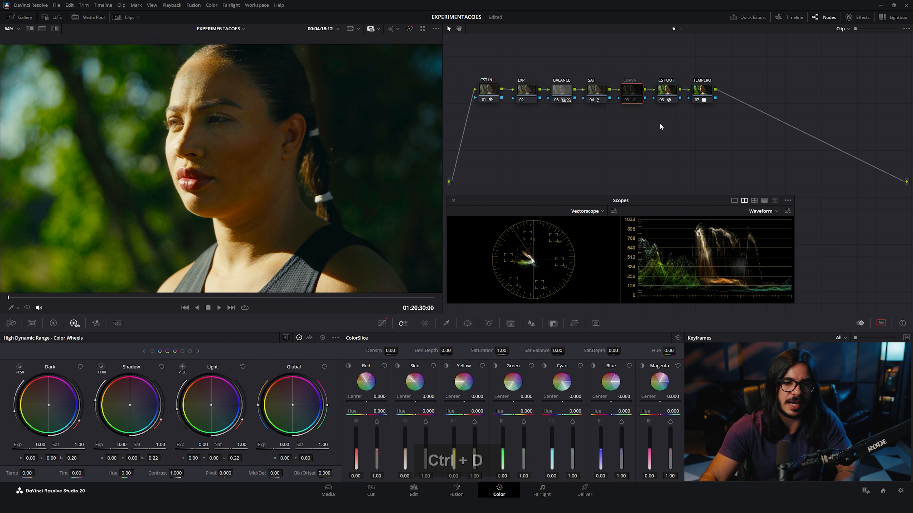
pyautogui.rightClick(631, 93)
pyautogui.click(637, 97)
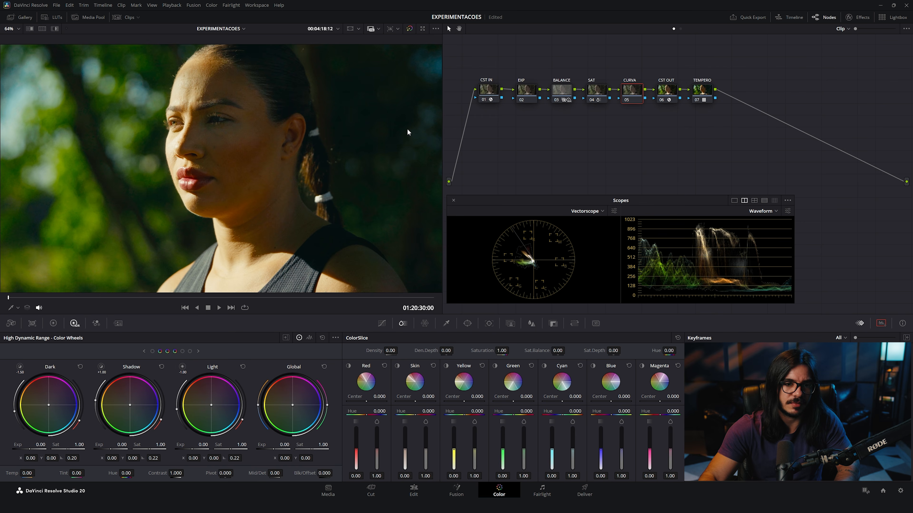
pyautogui.hotkey('shift', 'd')
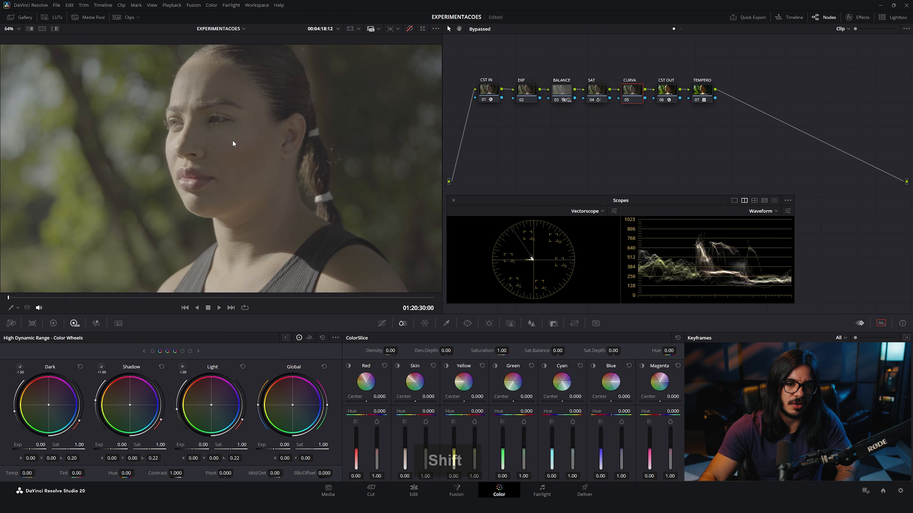
pyautogui.hotkey('shift', 'd')
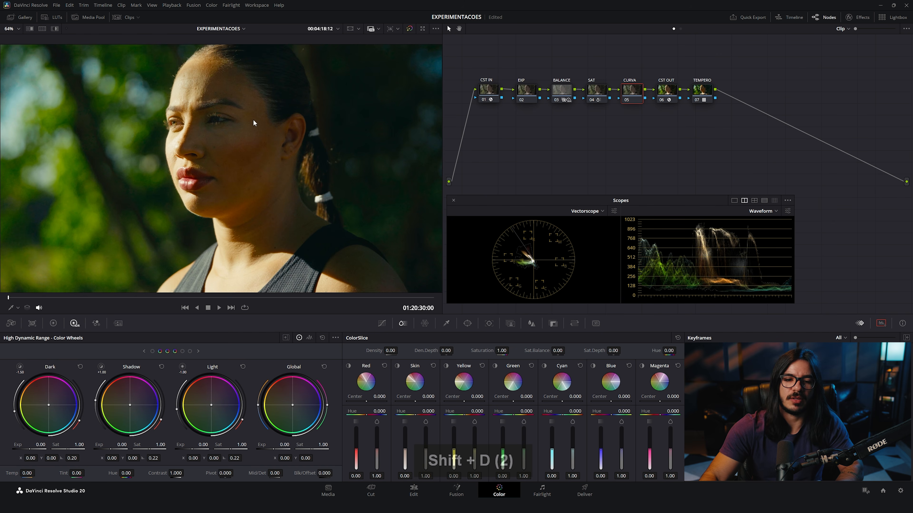
# Set the HDR Global wheel's X balance to 0.02 on the close-up clip's BALANCE node and compare the node off and on.
pyautogui.click(562, 92)
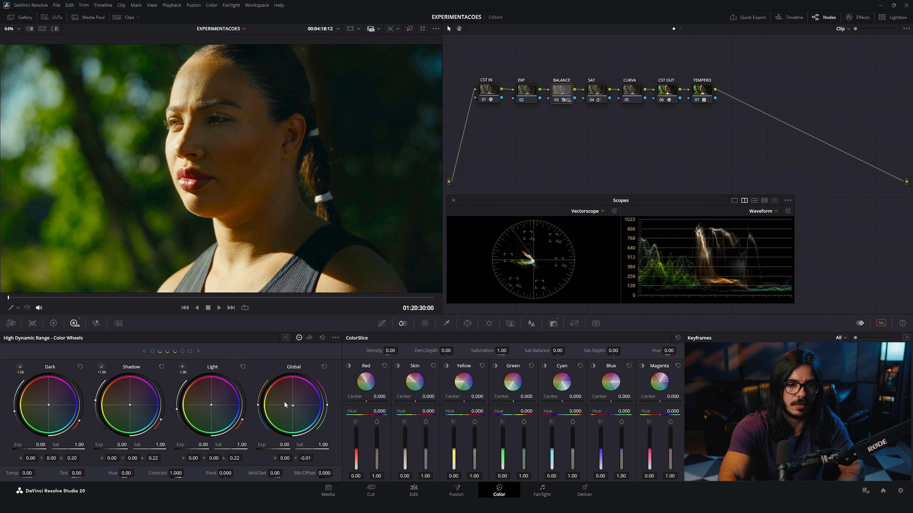
pyautogui.moveTo(284, 404); pyautogui.dragTo(288, 405)
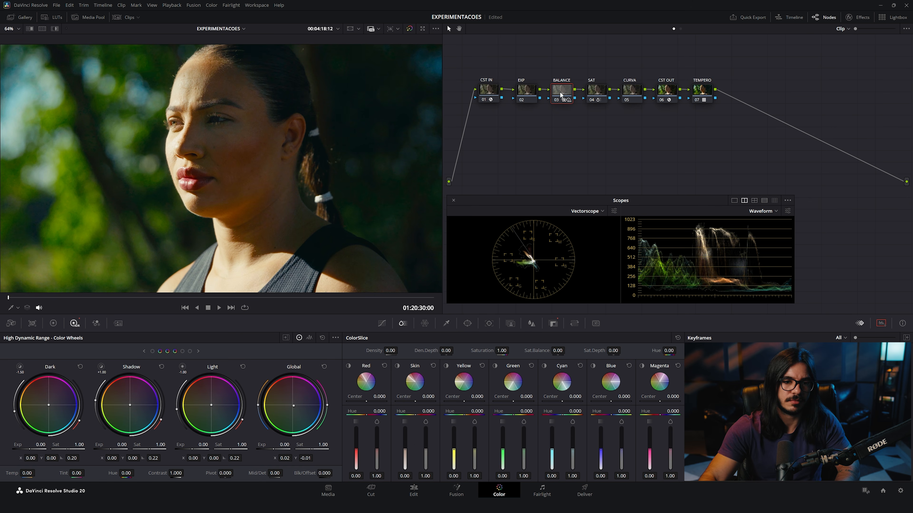
pyautogui.hotkey('ctrl', 'd')
pyautogui.hotkey('ctrl', 'd')
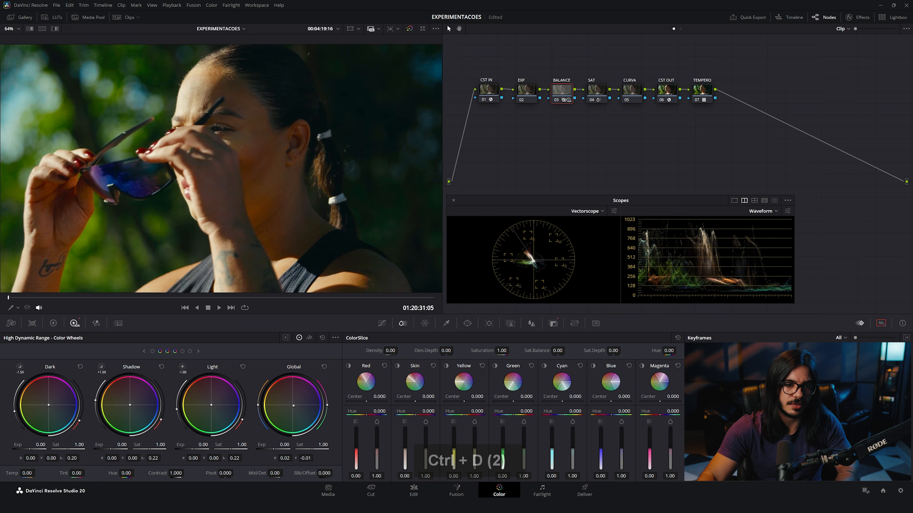
# Review the close-up clip's motion up to its end in full screen.
pyautogui.press('space')
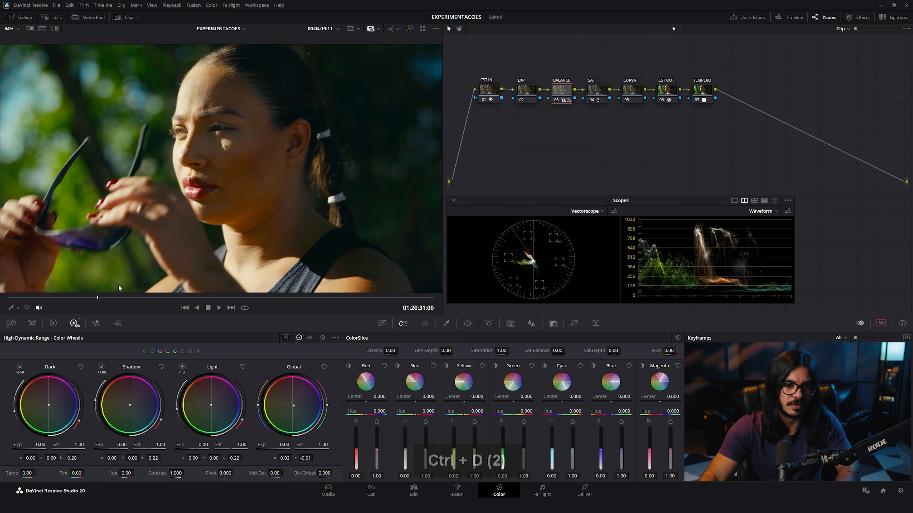
pyautogui.hotkey('ctrl', 'f')
pyautogui.moveTo(354, 486); pyautogui.dragTo(537, 498)
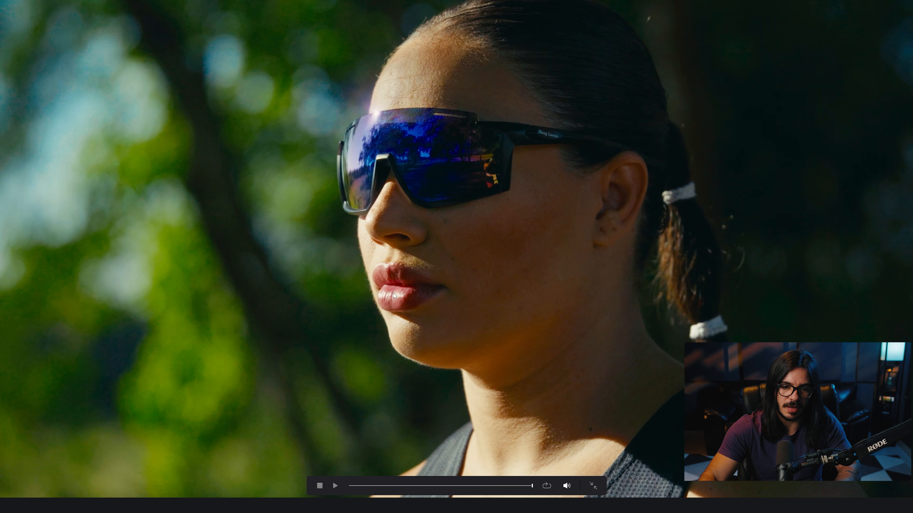
pyautogui.hotkey('ctrl', 'f')
# Compare the sunglasses frame with the TEMPERO node repeatedly disabled and enabled, mostly in full screen.
pyautogui.click(702, 92)
pyautogui.hotkey('ctrl', 'd')
pyautogui.hotkey('ctrl', 'd')
pyautogui.hotkey('ctrl', 'd')
pyautogui.hotkey('ctrl', 'd')
pyautogui.hotkey('ctrl', 'd')
pyautogui.hotkey('ctrl', 'f')
pyautogui.hotkey('ctrl', 'd')
pyautogui.hotkey('ctrl', 'd')
pyautogui.hotkey('ctrl', 'd')
pyautogui.hotkey('ctrl', 'd')
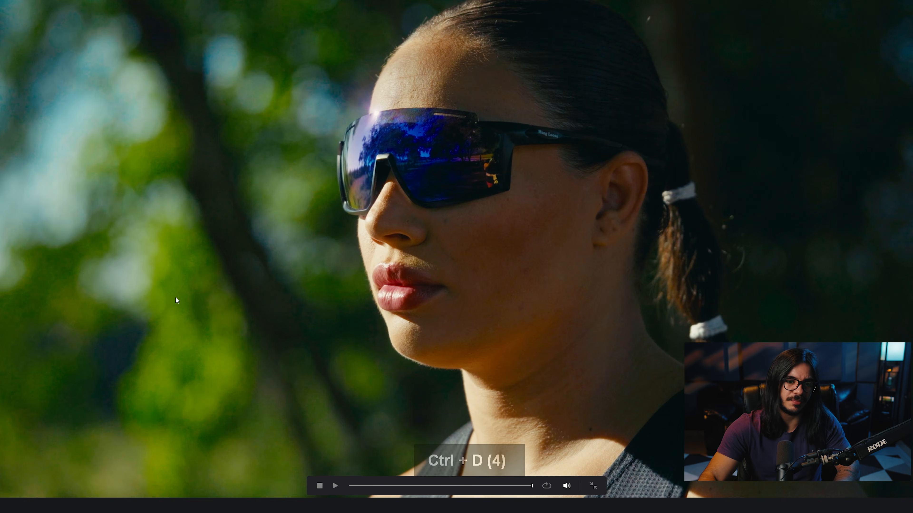
pyautogui.hotkey('ctrl', 'd')
pyautogui.hotkey('ctrl', 'd')
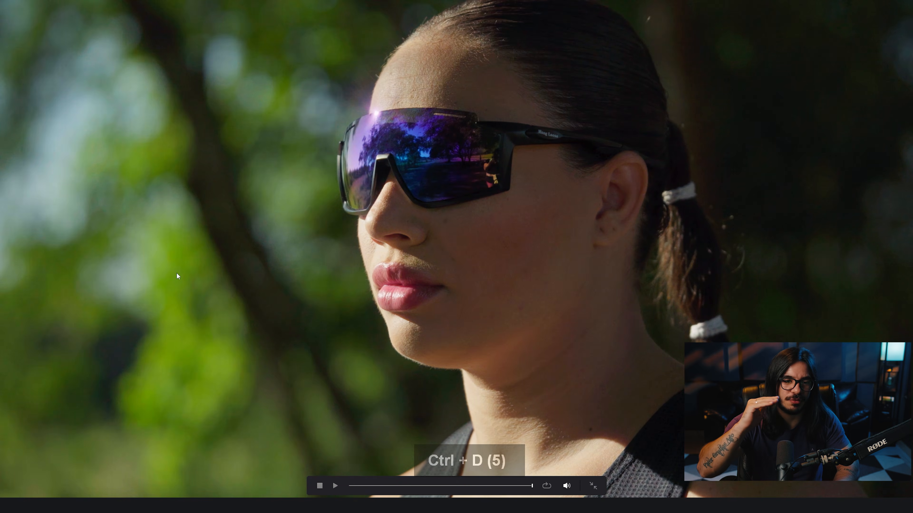
pyautogui.hotkey('ctrl', 'd')
pyautogui.hotkey('ctrl', 'd')
pyautogui.hotkey('ctrl', 'd')
pyautogui.hotkey('ctrl', 'd')
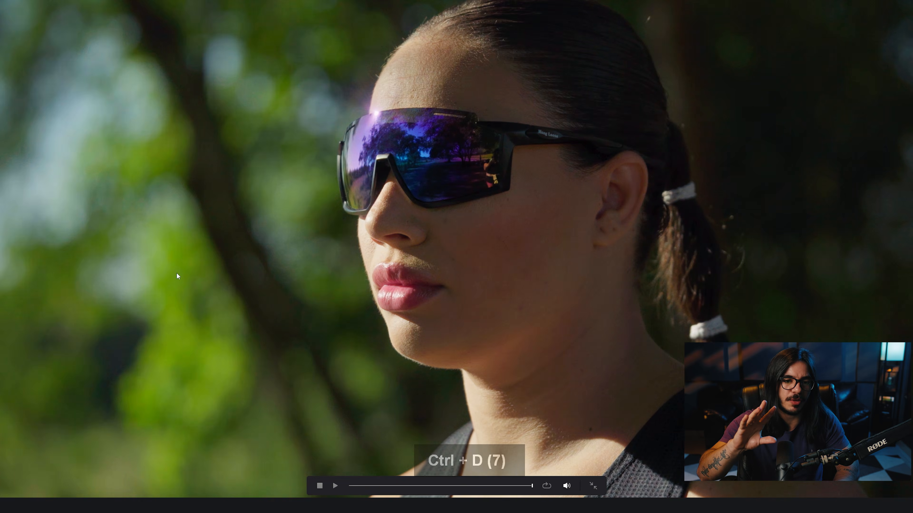
pyautogui.hotkey('ctrl', 'd')
pyautogui.hotkey('ctrl', 'd')
pyautogui.hotkey('ctrl', 'd')
pyautogui.hotkey('ctrl', 'd')
pyautogui.hotkey('ctrl', 'd')
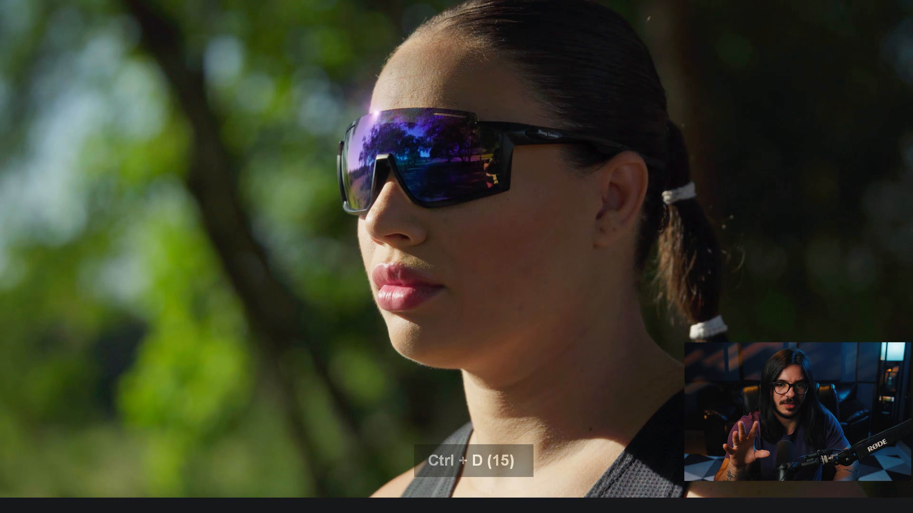
pyautogui.hotkey('ctrl', 'f')
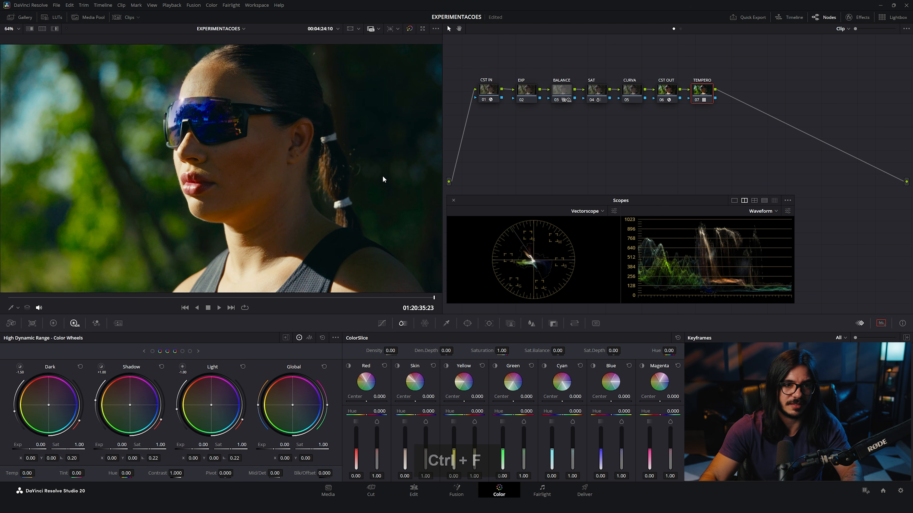
# Show the clip thumbnails, review clips 03, 02 and 01 in turn, and select the beach clip's nodes from EXP to TEMPERO.
pyautogui.click(126, 17)
pyautogui.click(137, 286)
pyautogui.click(74, 293)
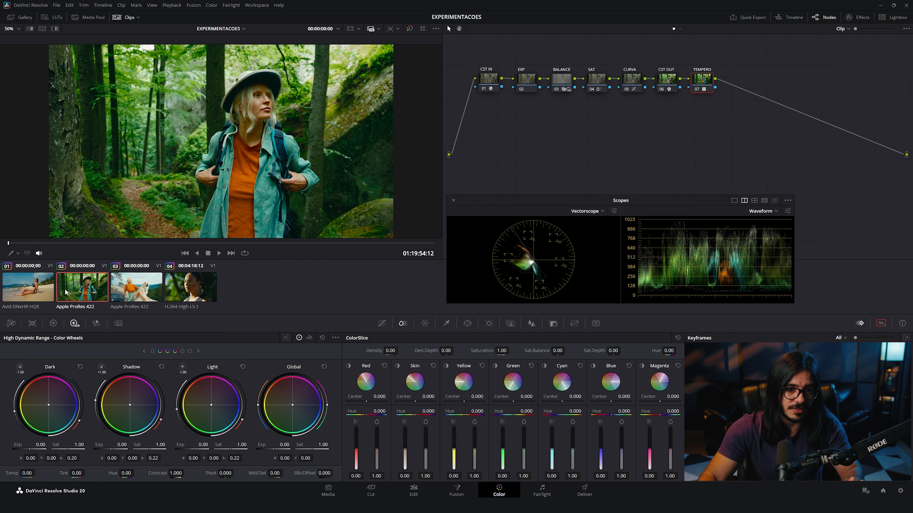
pyautogui.click(24, 298)
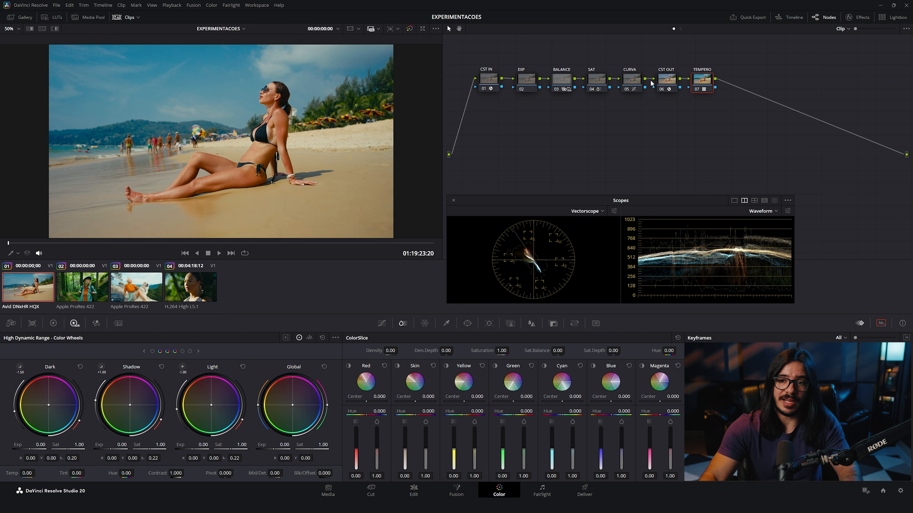
pyautogui.moveTo(684, 61); pyautogui.dragTo(499, 109)
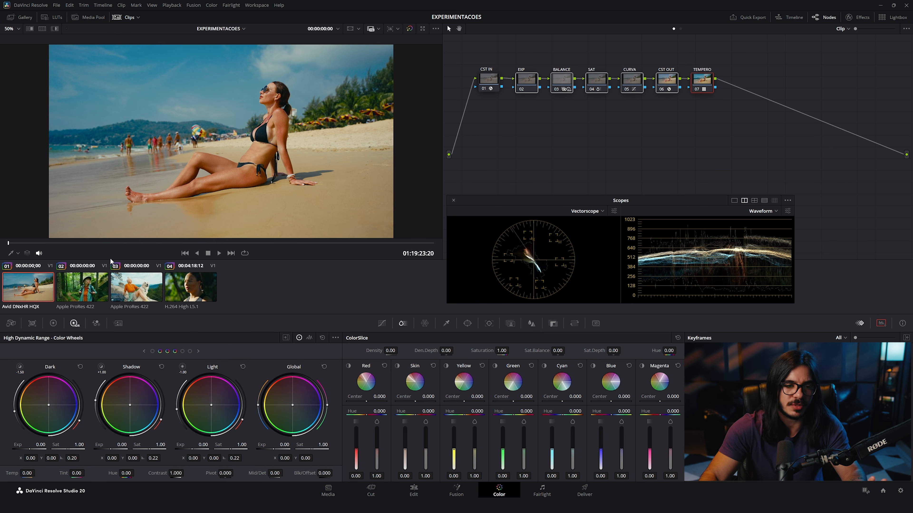
pyautogui.moveTo(81, 248); pyautogui.dragTo(442, 234)
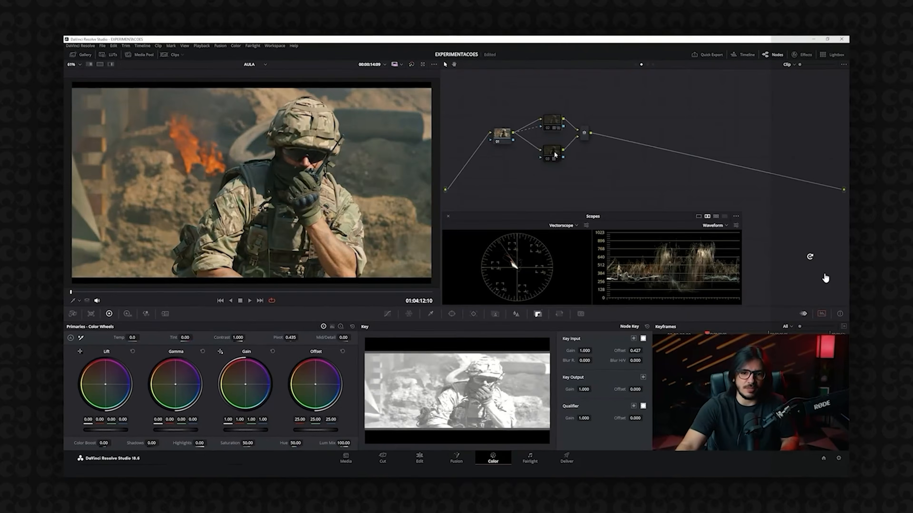
# Enable the lower parallel node in the soldier clip's node graph.
pyautogui.click(554, 154)
pyautogui.hotkey('ctrl', 'd')
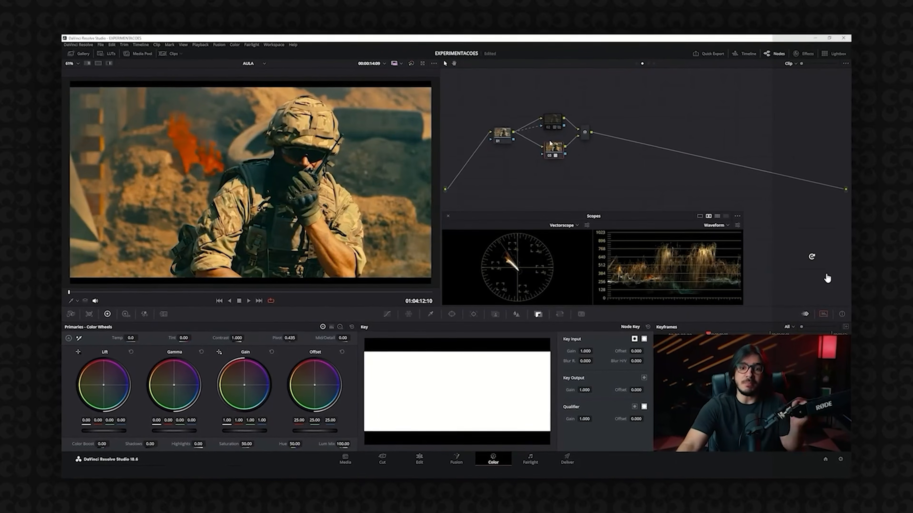